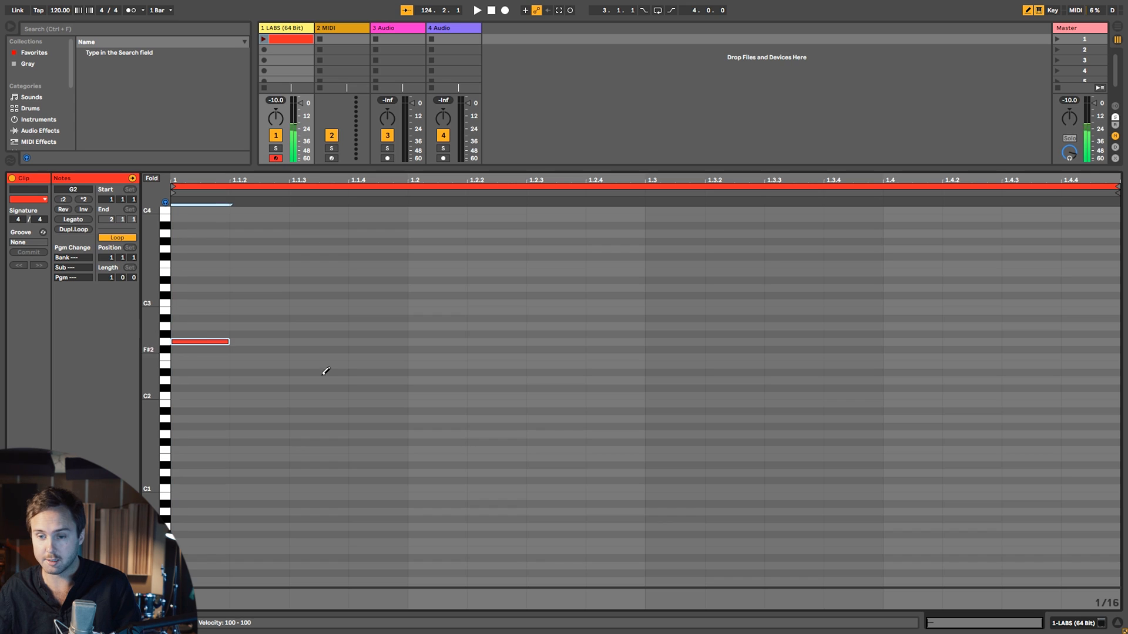
Lengthen the G2 note in the MIDI clip until it fills the whole bar.
key(shift+Right)
key(shift+Right)
key(shift+Right)
key(shift+Right)
key(shift+Right)
key(shift+Right)
key(shift+Right)
key(shift+Right)
key(shift+Right)
key(shift+Right)
key(shift+Right)
key(shift+Right)
key(shift+Right)
key(shift+Right)
key(shift+Right)
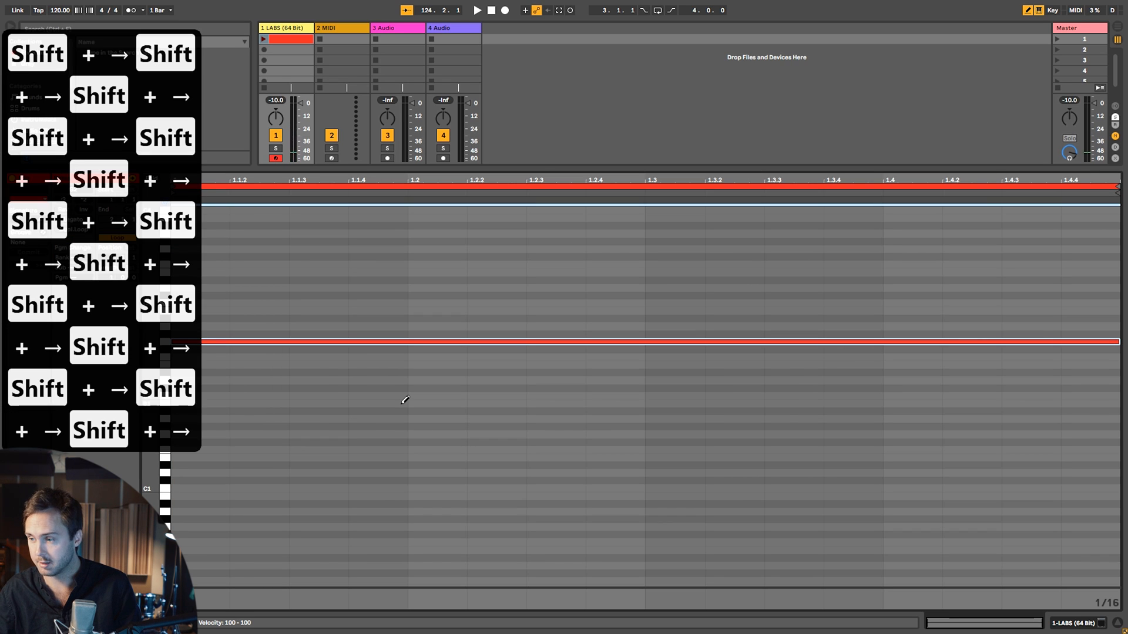
Transpose the full-bar note through lower pitches and settle it on E2.
key(Down)
key(Down)
key(Down)
key(Down)
key(Down)
key(Down)
key(Down)
key(Down)
key(Down)
key(Down)
key(Down)
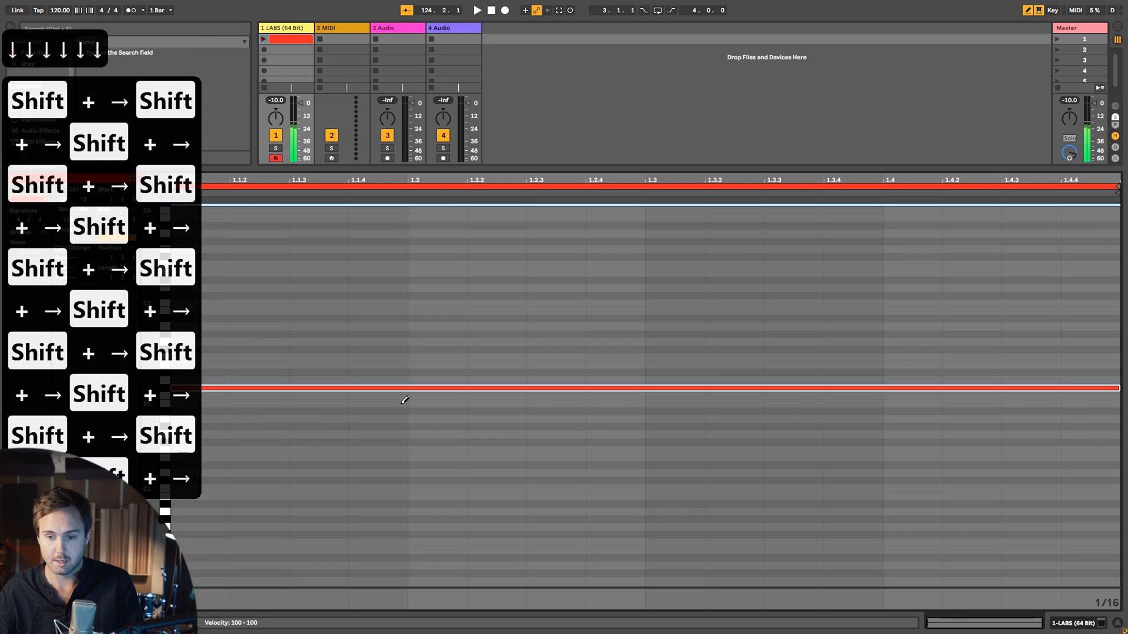
key(Down)
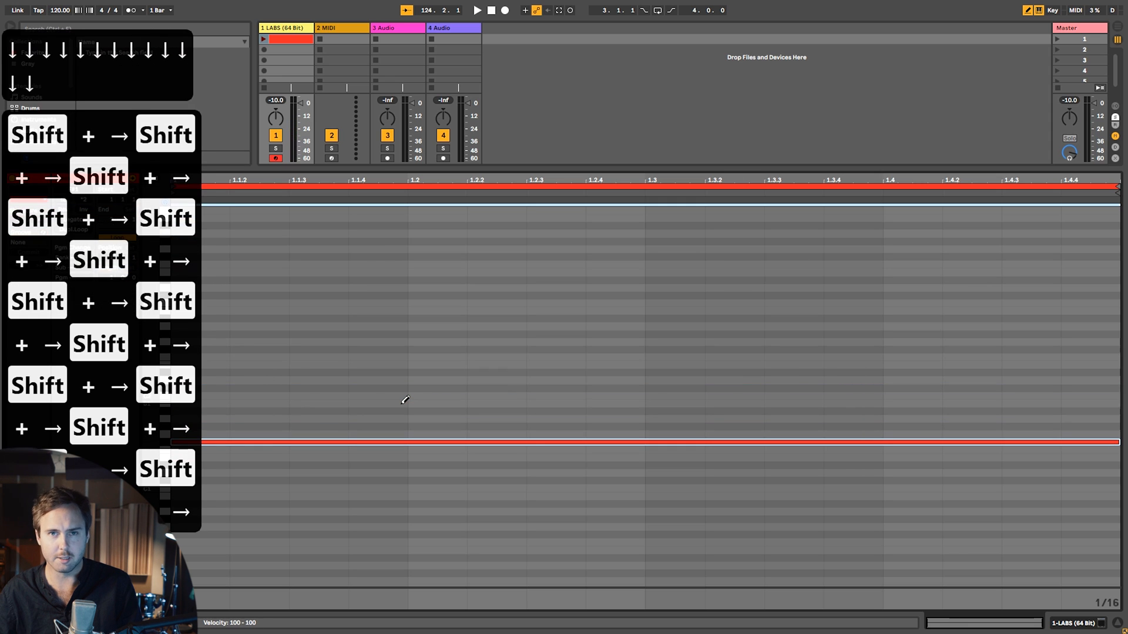
key(Up)
key(Up)
key(Up)
key(Up)
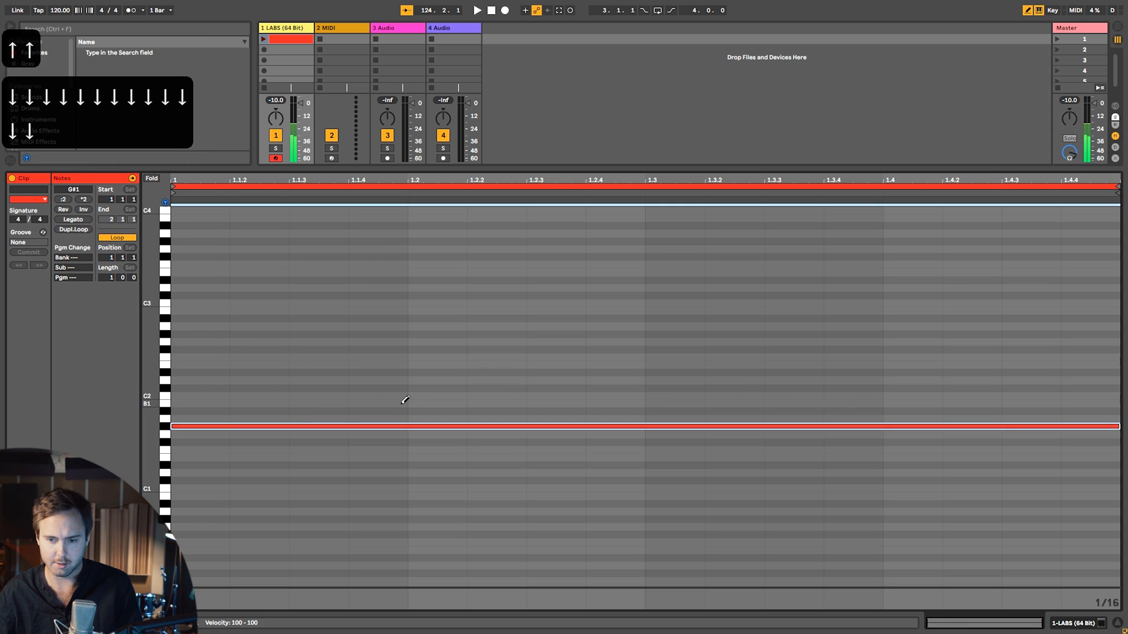
key(Up)
key(Up)
key(Up)
key(Up)
key(Up)
key(Up)
key(Up)
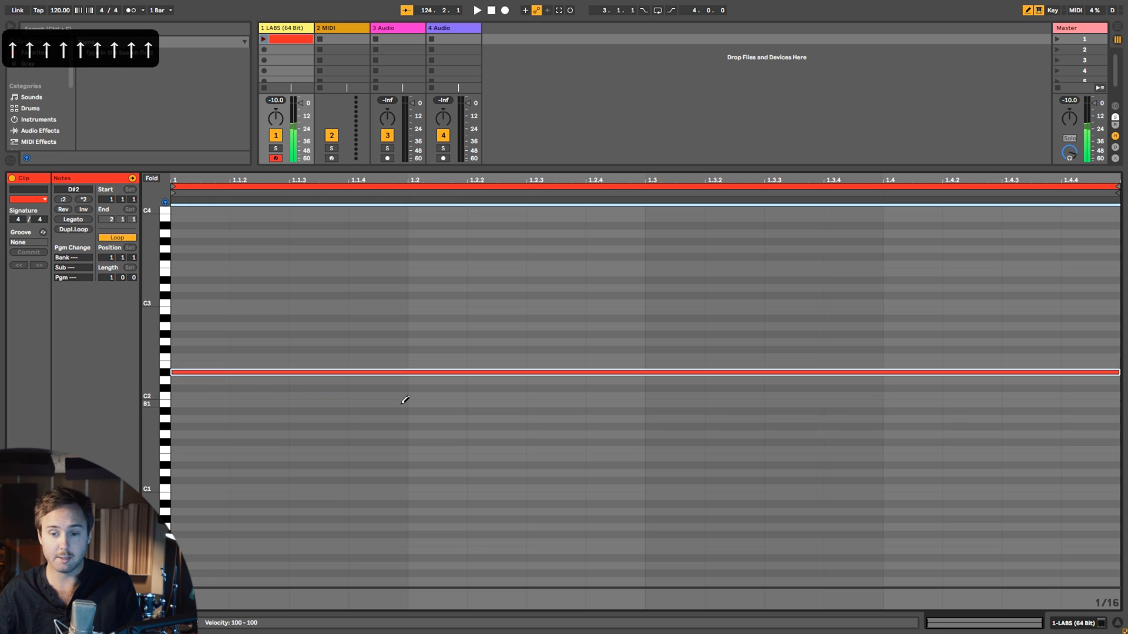
key(Down)
key(Down)
key(Up)
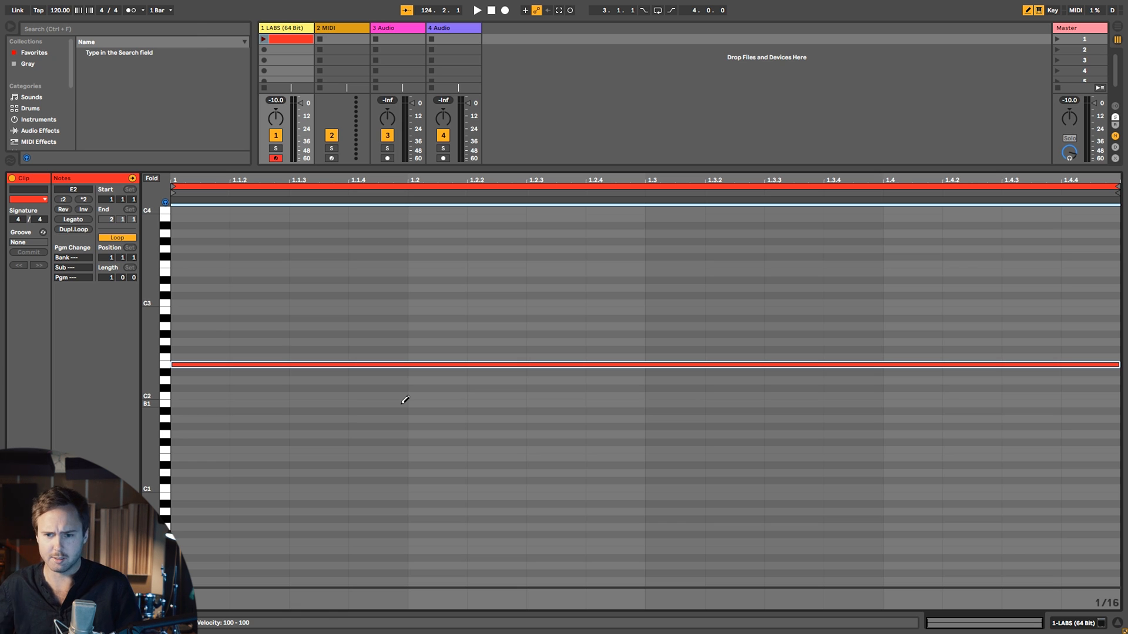
key(Down)
key(Up)
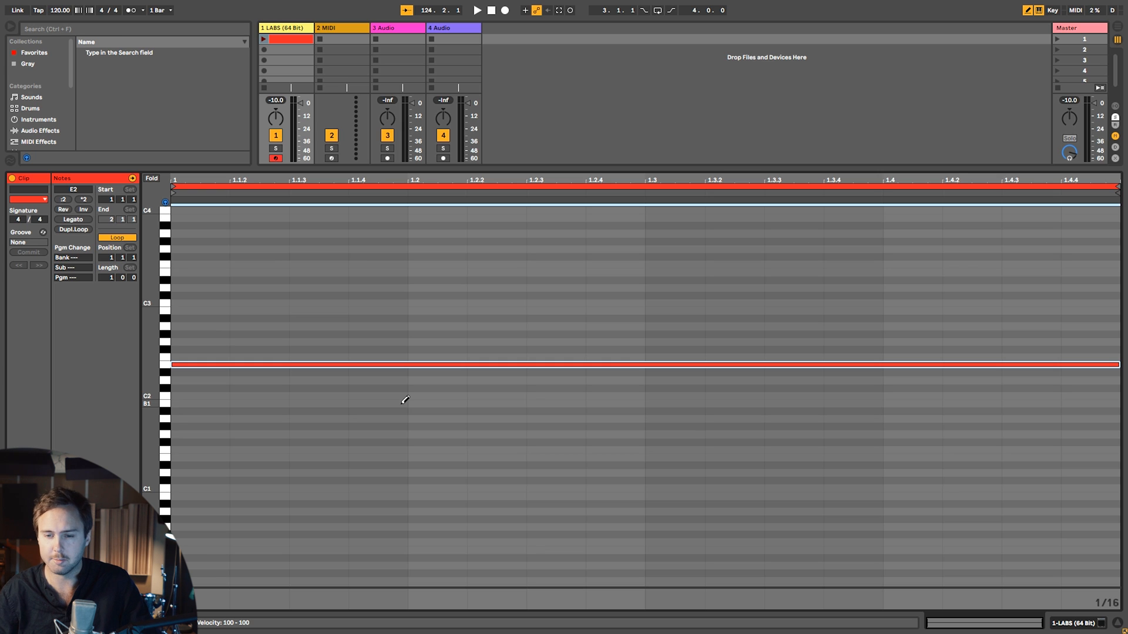
Add a full-bar note at G2, three semitones above the E2 note, by pasting a copy.
key(Up)
key(Up)
key(Up)
key(ctrl+v)
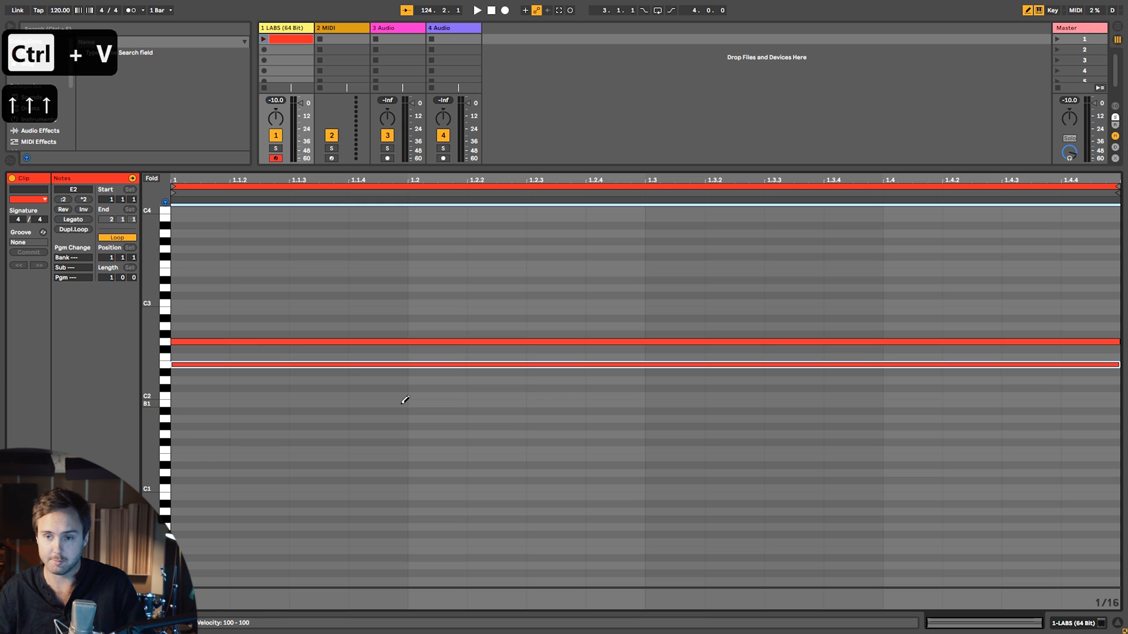
Raise another copy of the E2 note to B2 as the top note of the chord.
key(Up)
key(Up)
key(Up)
key(Up)
key(Up)
key(Up)
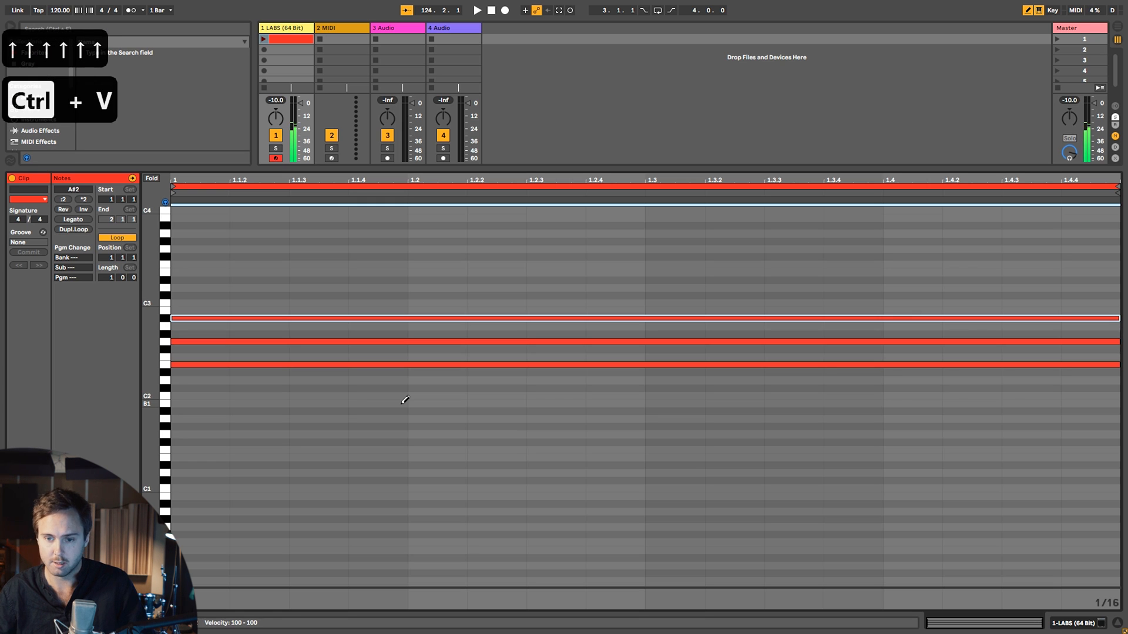
key(Up)
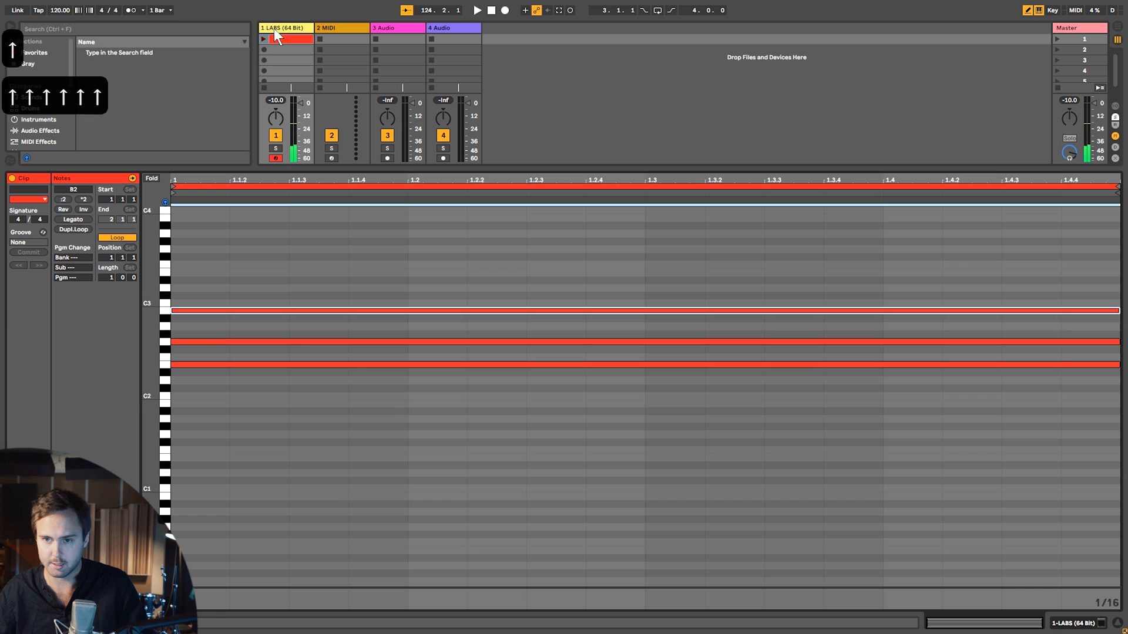
Play the chord clip and turn off draw mode.
click(263, 40)
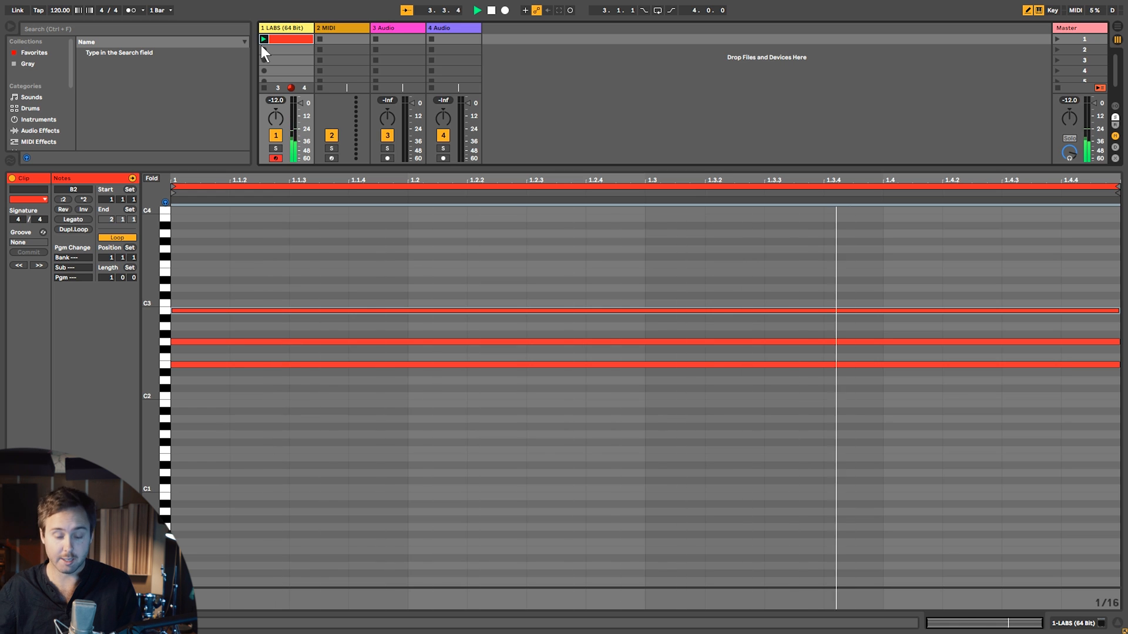
key(b)
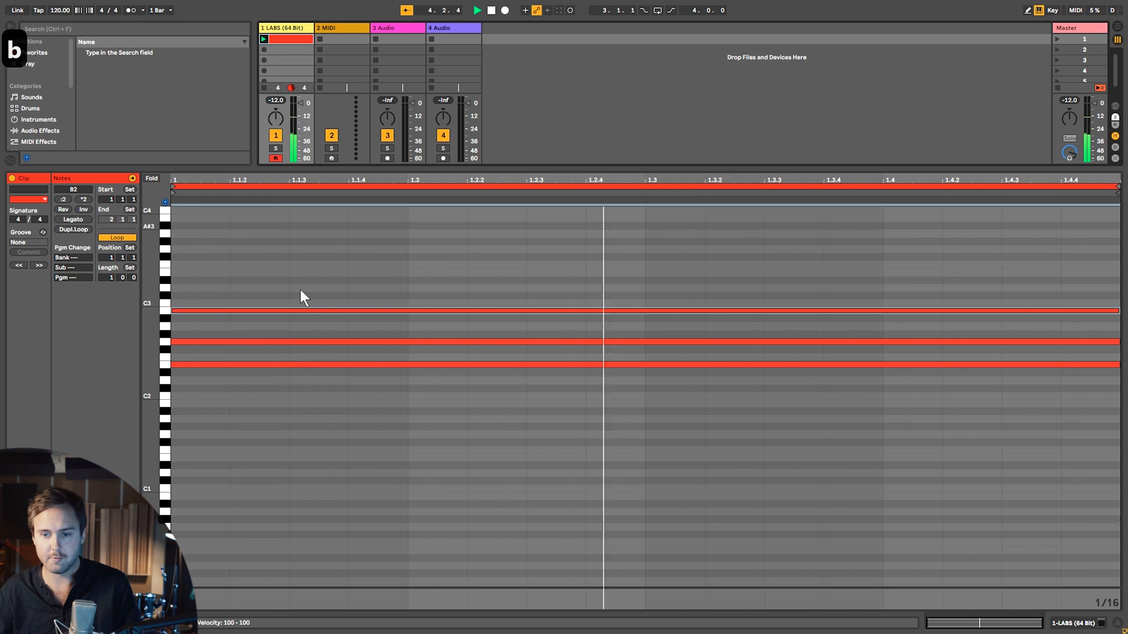
Try the chord's middle note at G#2, play the clip, and return the note to G2.
click(290, 341)
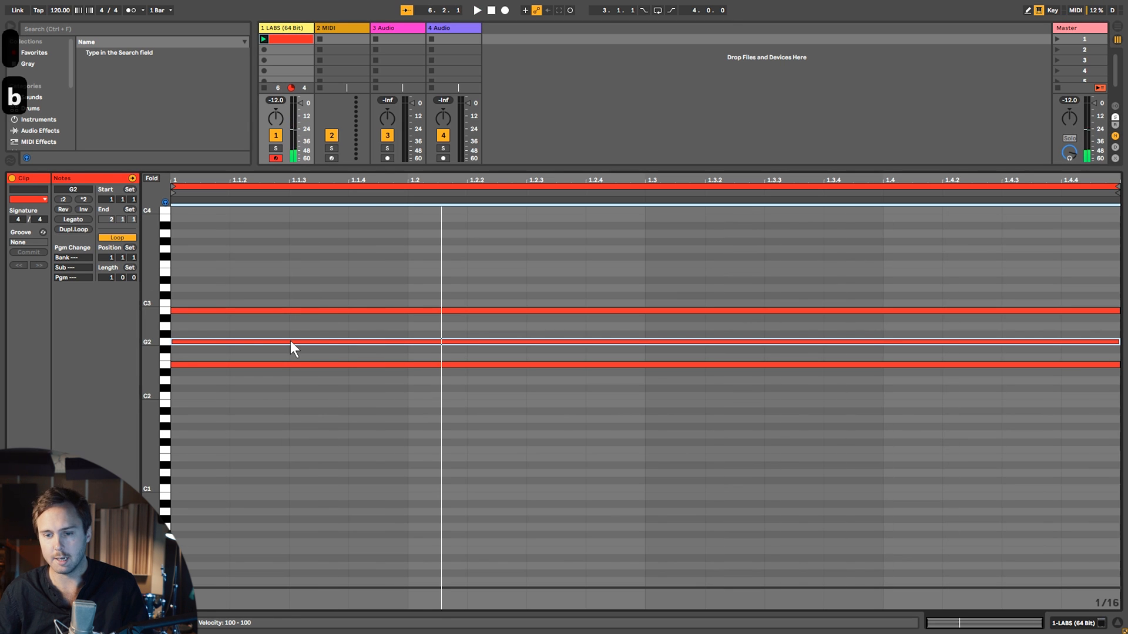
key(Up)
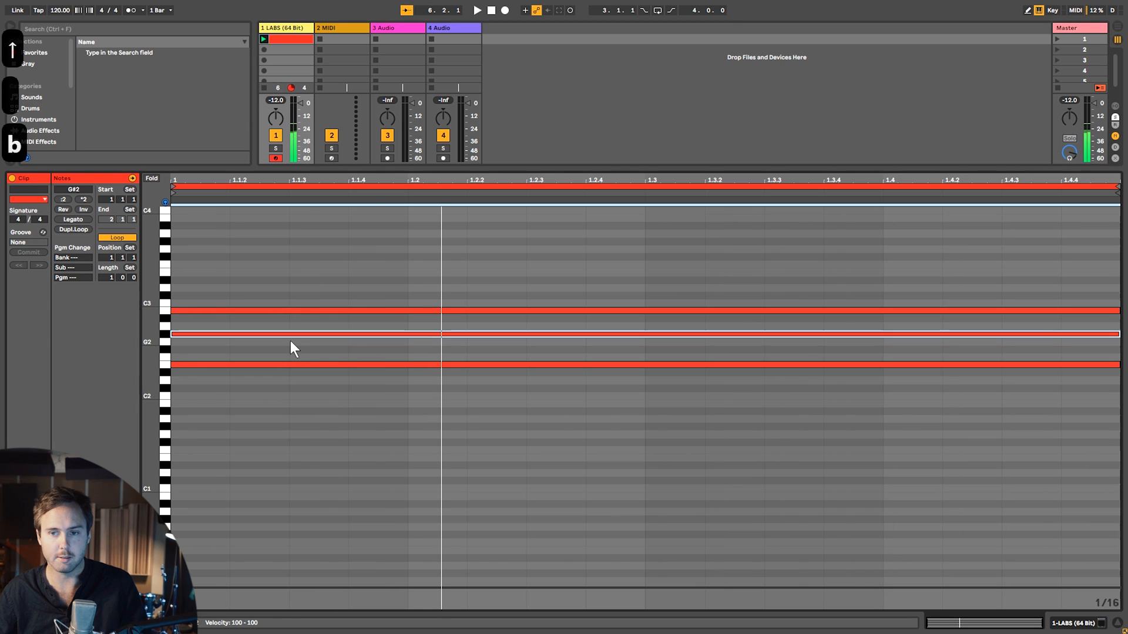
click(264, 39)
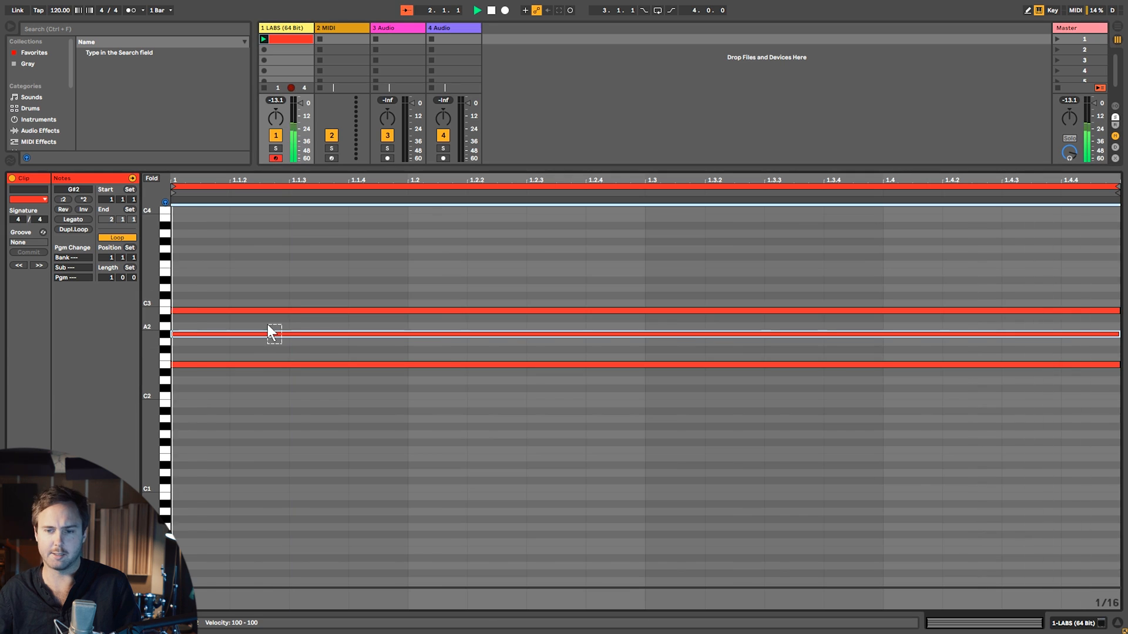
key(Down)
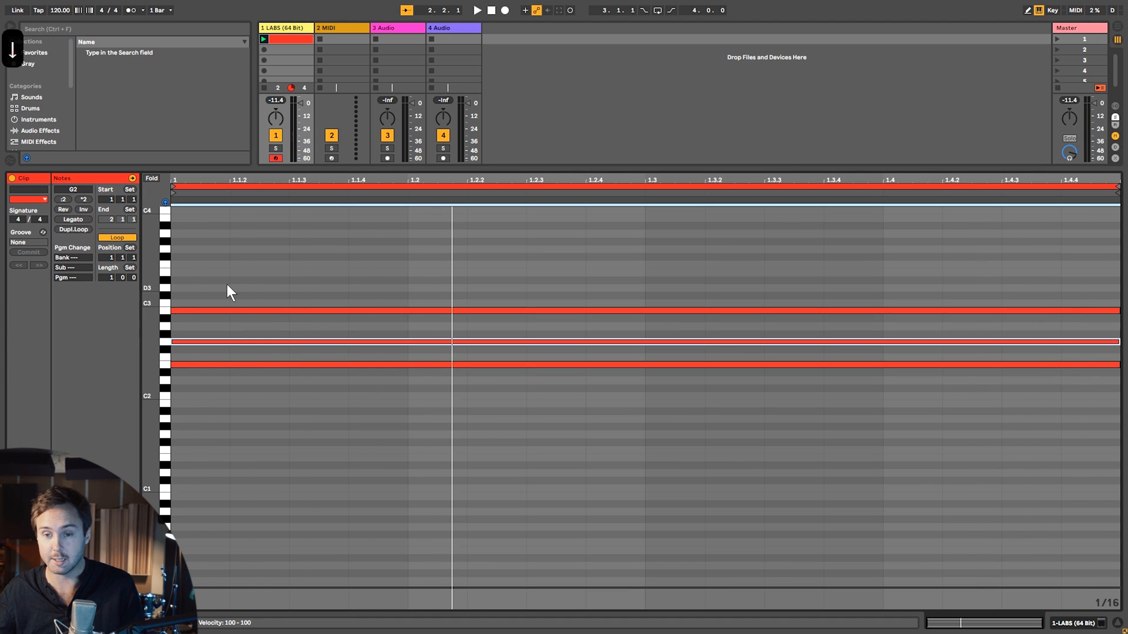
Duplicate the clip's loop so the chord repeats over two bars.
click(227, 284)
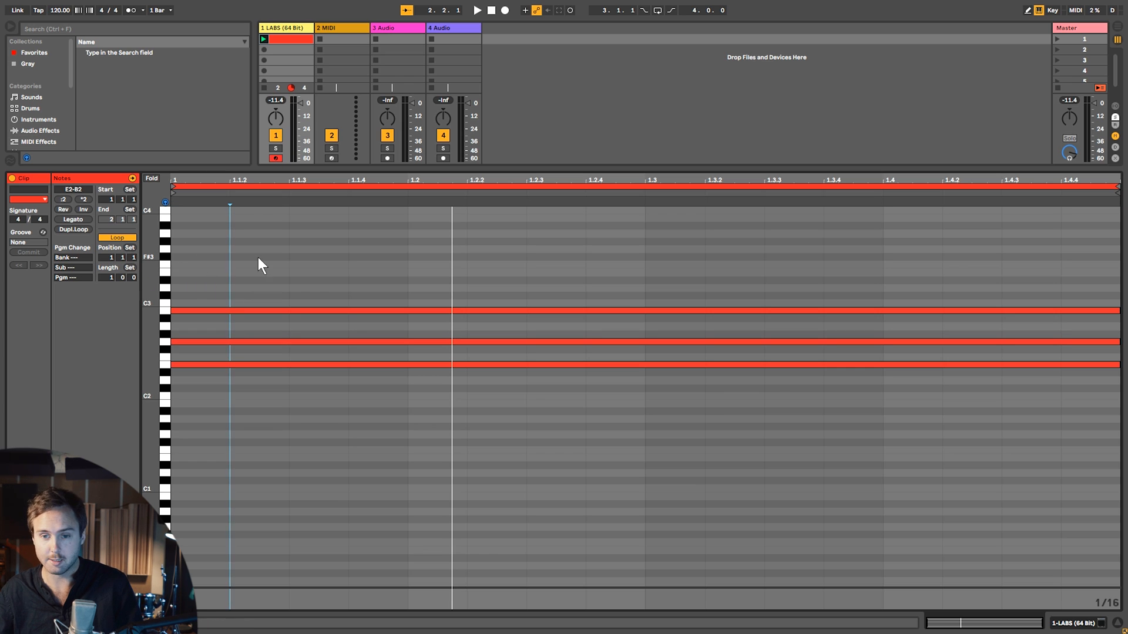
click(72, 230)
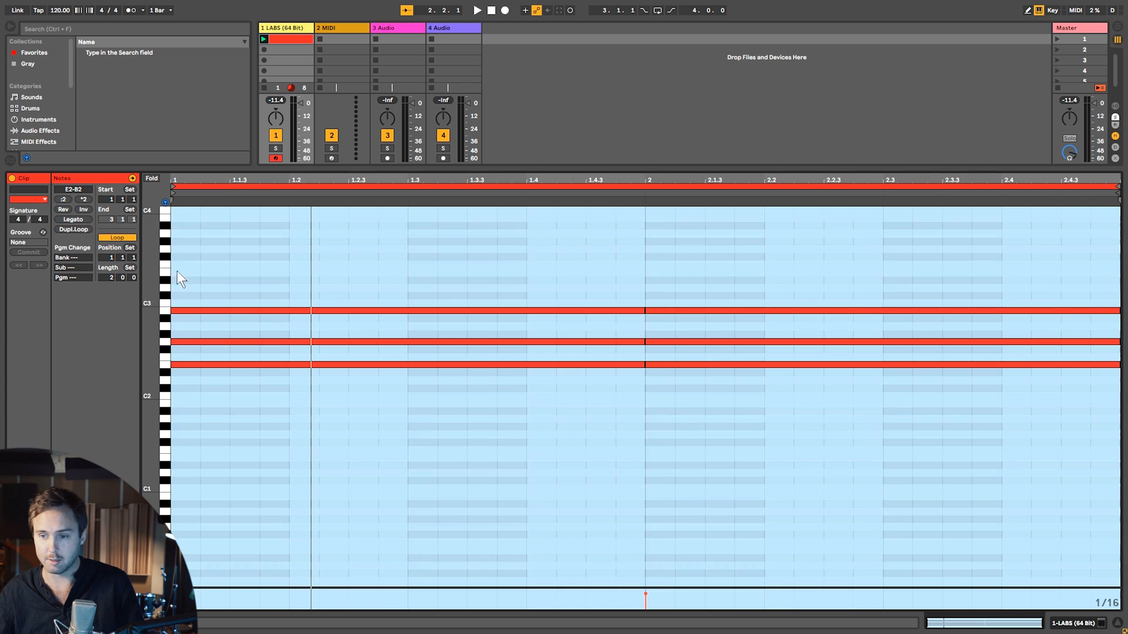
Lower all three notes of the second-bar chord by three semitones to C#2–G#2 and play the clip.
drag(726, 465, 731, 229)
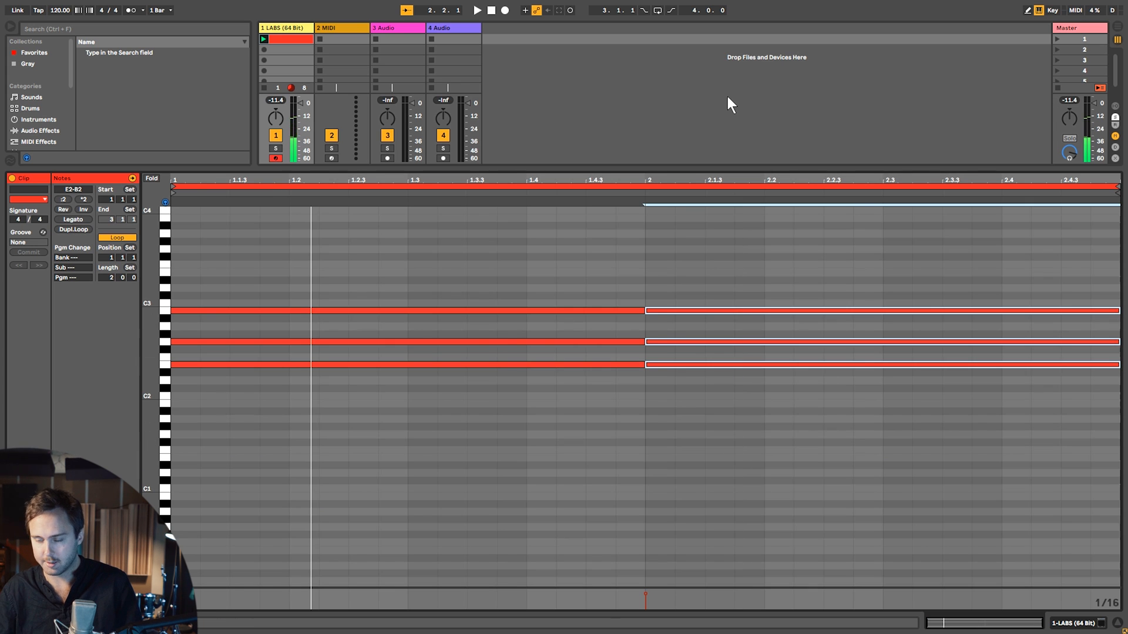
click(703, 322)
click(704, 340)
drag(722, 410, 745, 225)
key(Down)
key(Down)
key(Down)
key(space)
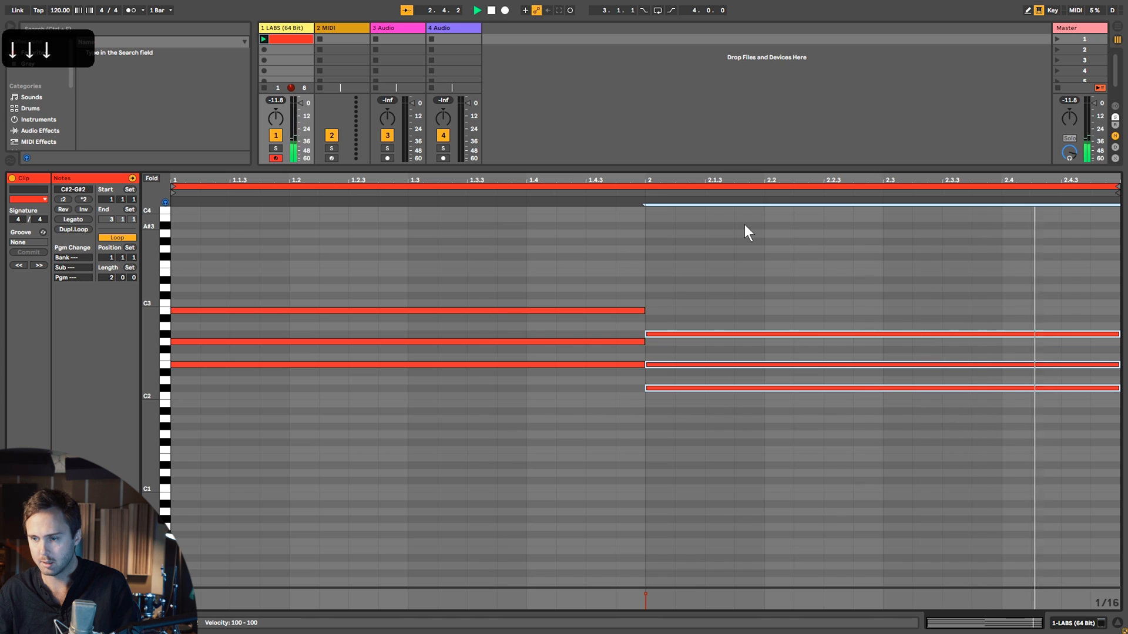
Try the second-bar chord lower, at B1–F#2.
key(Down)
key(Down)
key(Down)
key(Up)
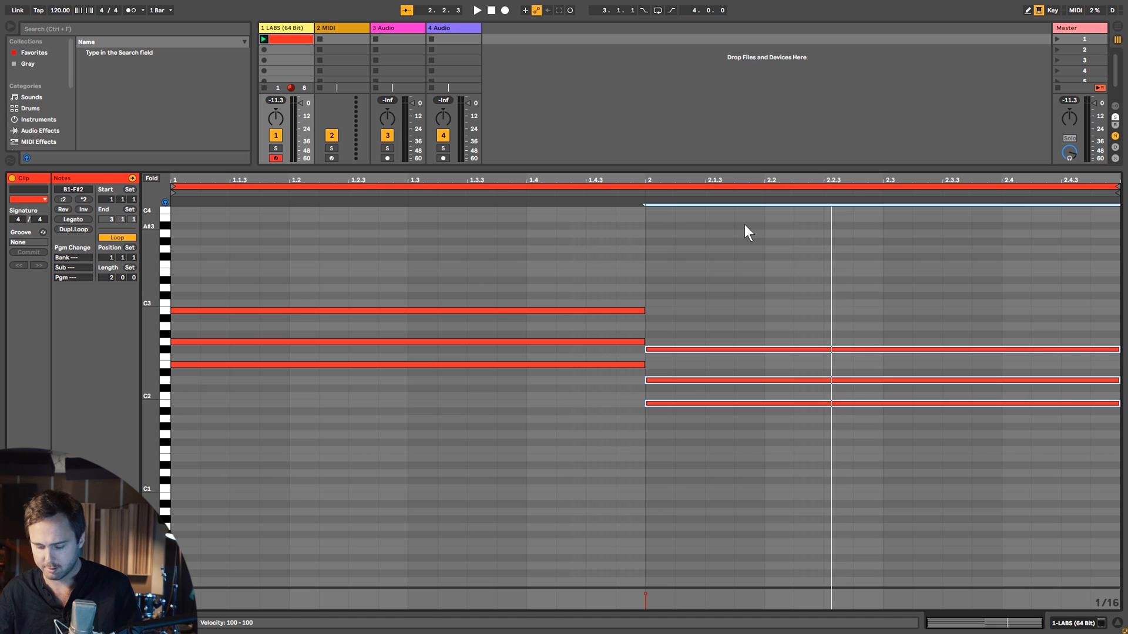
Transpose the second-bar chord up to F#2–C#3 and play the two-bar progression.
key(Down)
key(Down)
key(Up)
key(Up)
key(Up)
key(Up)
key(Up)
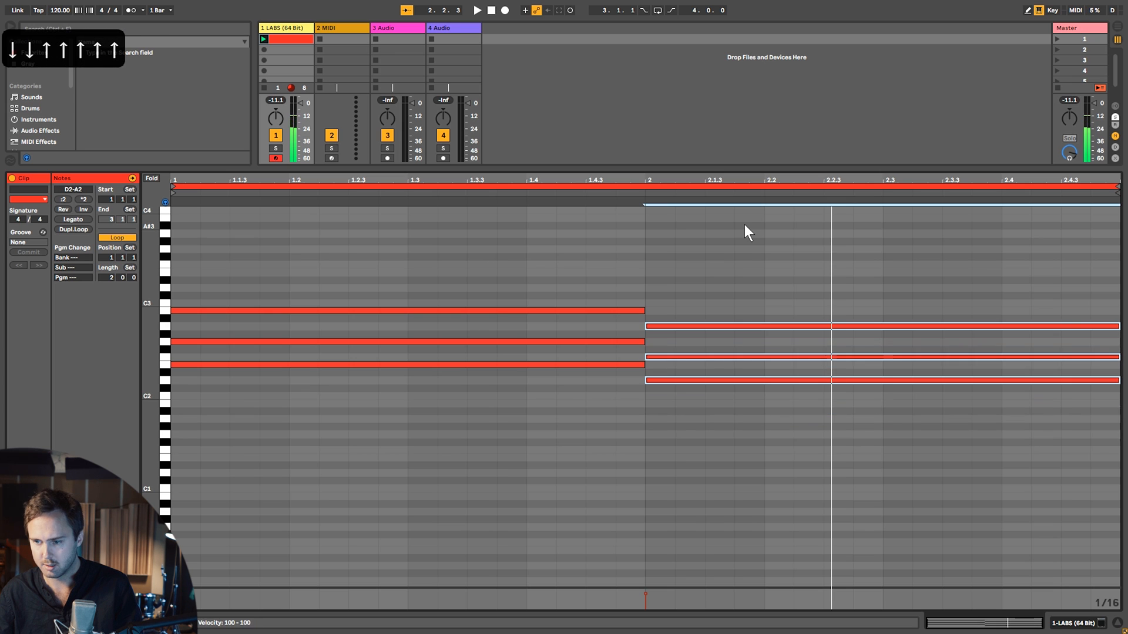
key(Up)
key(Up)
key(Up)
key(Up)
key(Up)
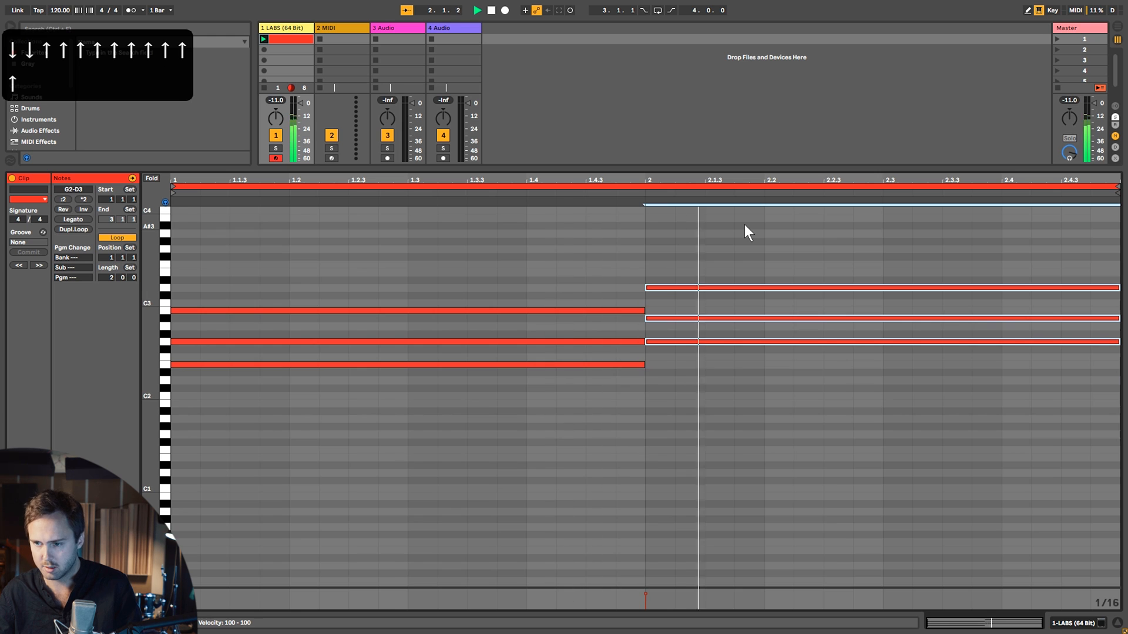
key(Down)
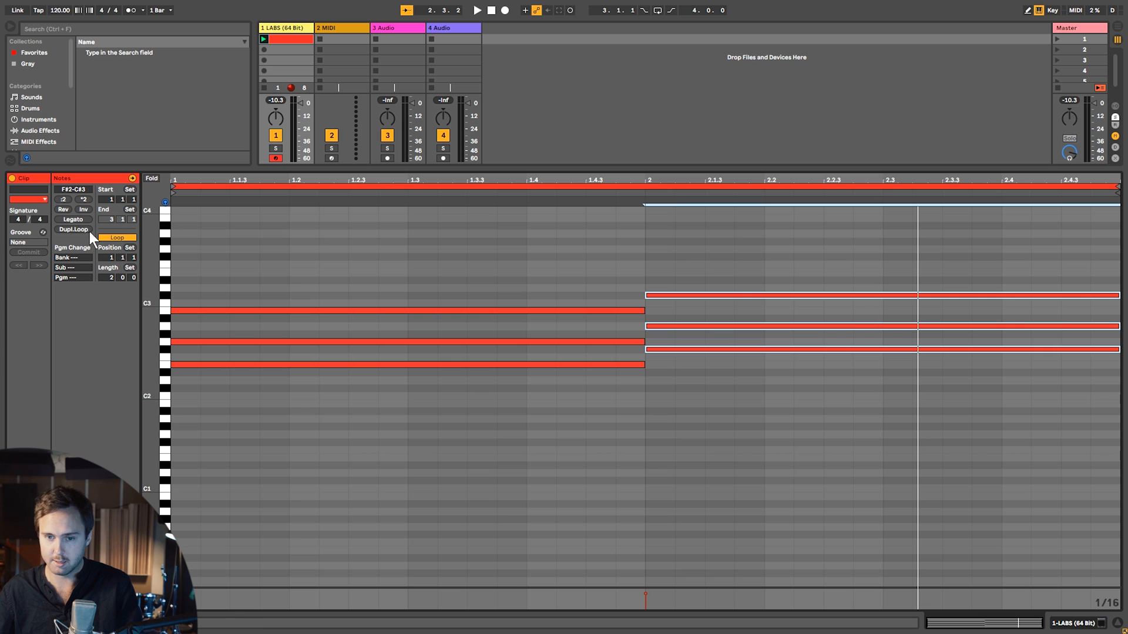
key(space)
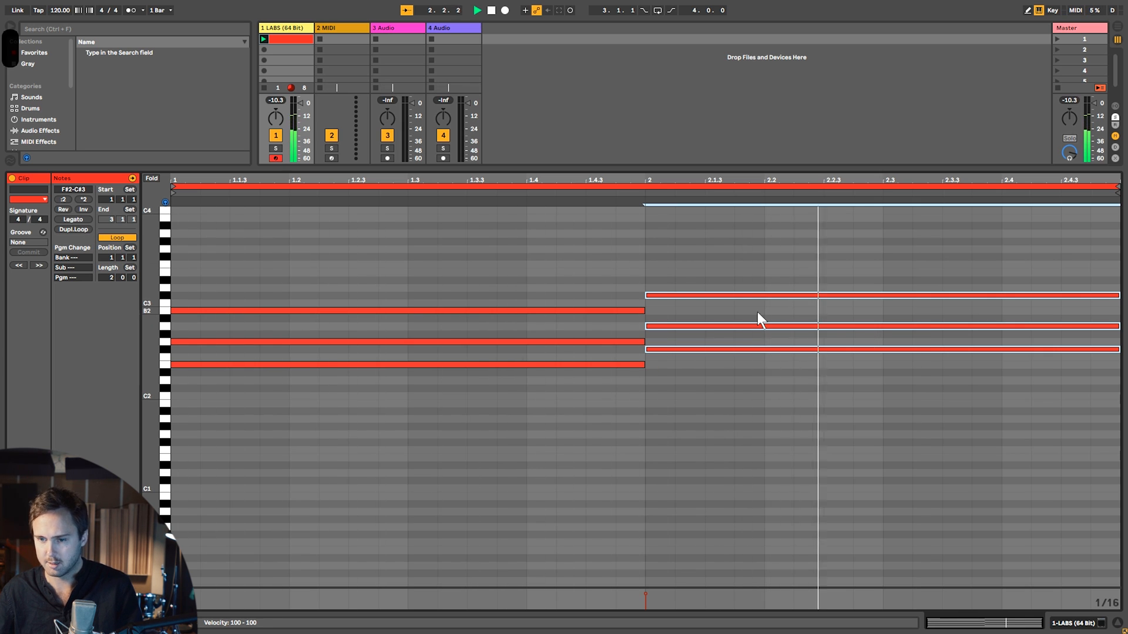
key(space)
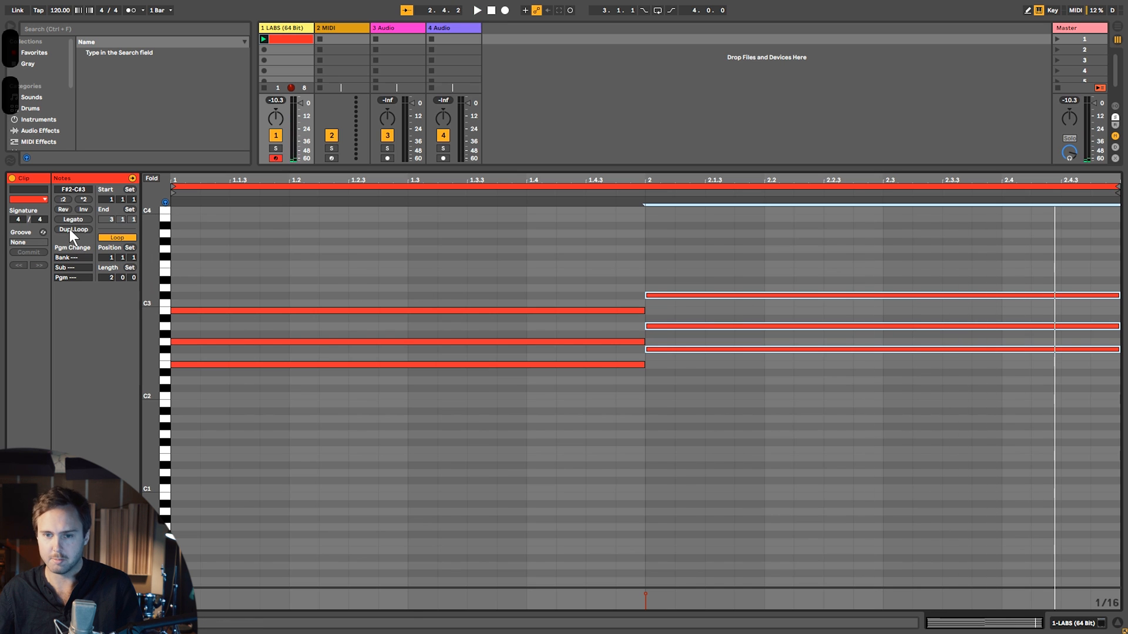
Duplicate the loop to four bars and change the third-bar chord to D2, F#2 and A2.
click(71, 229)
click(678, 341)
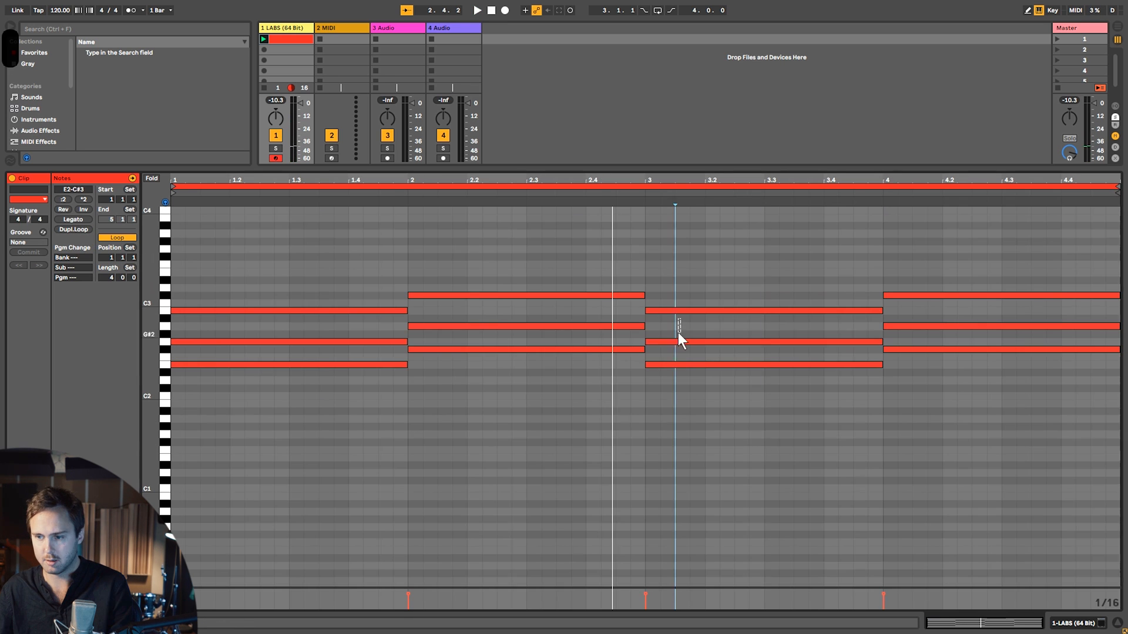
key(Up)
click(699, 206)
key(Down)
key(Down)
key(space)
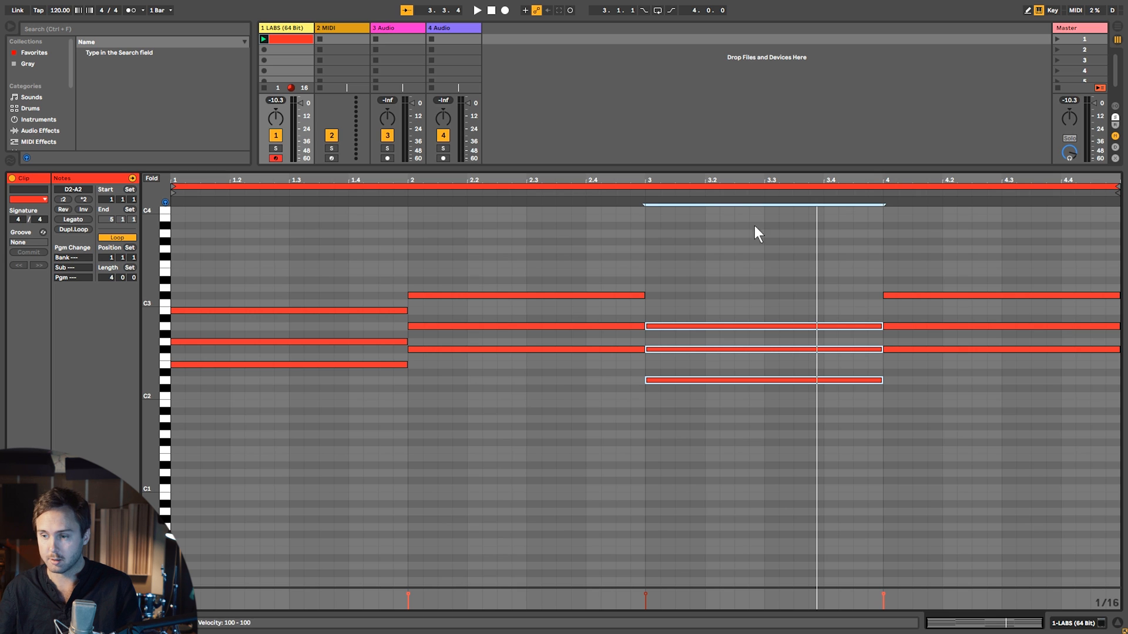
Audition the individual notes of the third-bar chord.
click(708, 349)
click(703, 380)
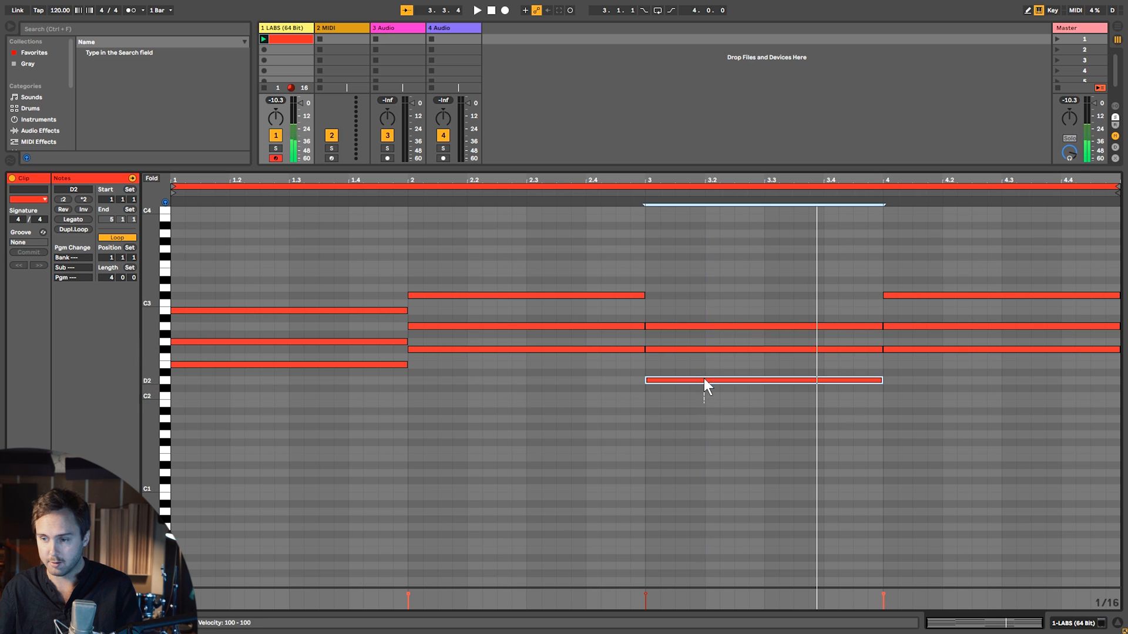
click(703, 348)
click(702, 341)
click(707, 326)
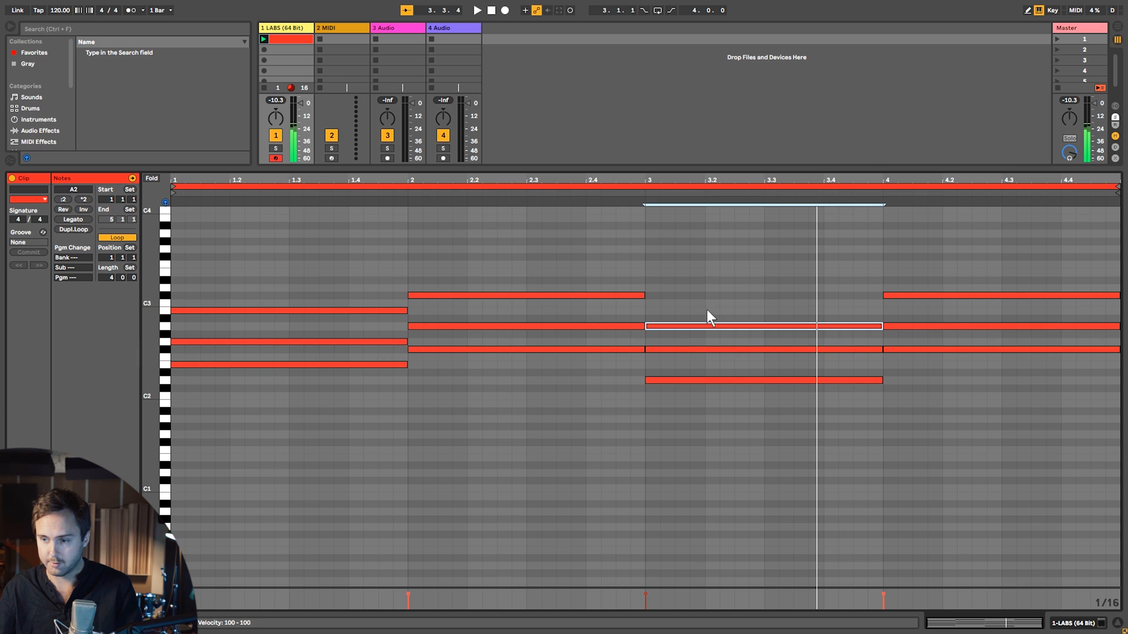
Try the third-bar chord's middle note at F2, and return it to F#2.
click(702, 349)
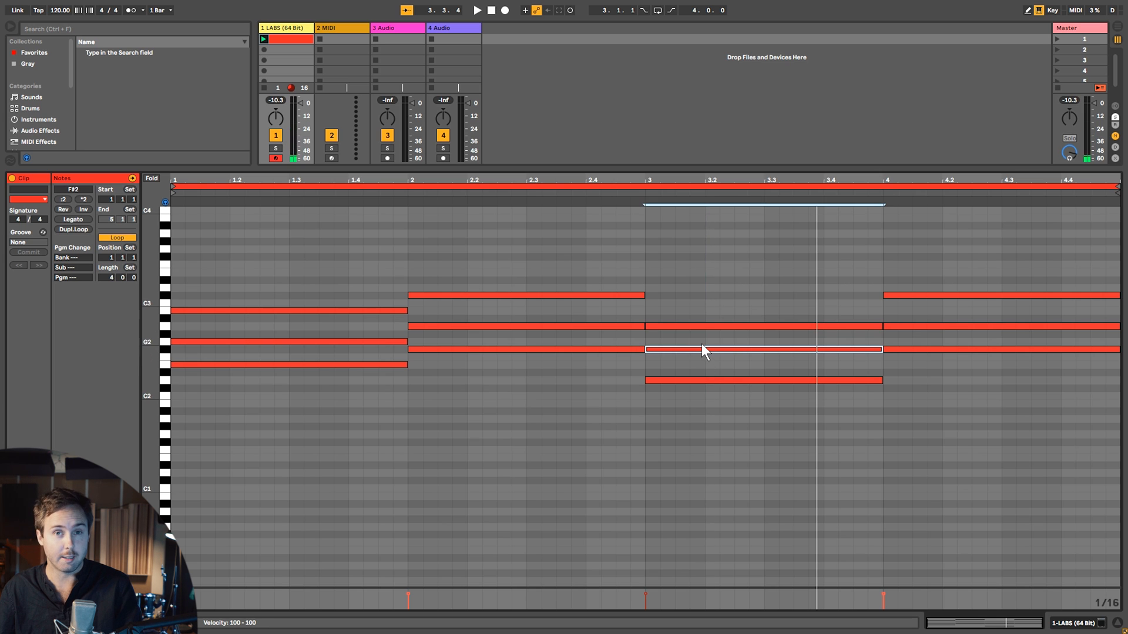
key(Up)
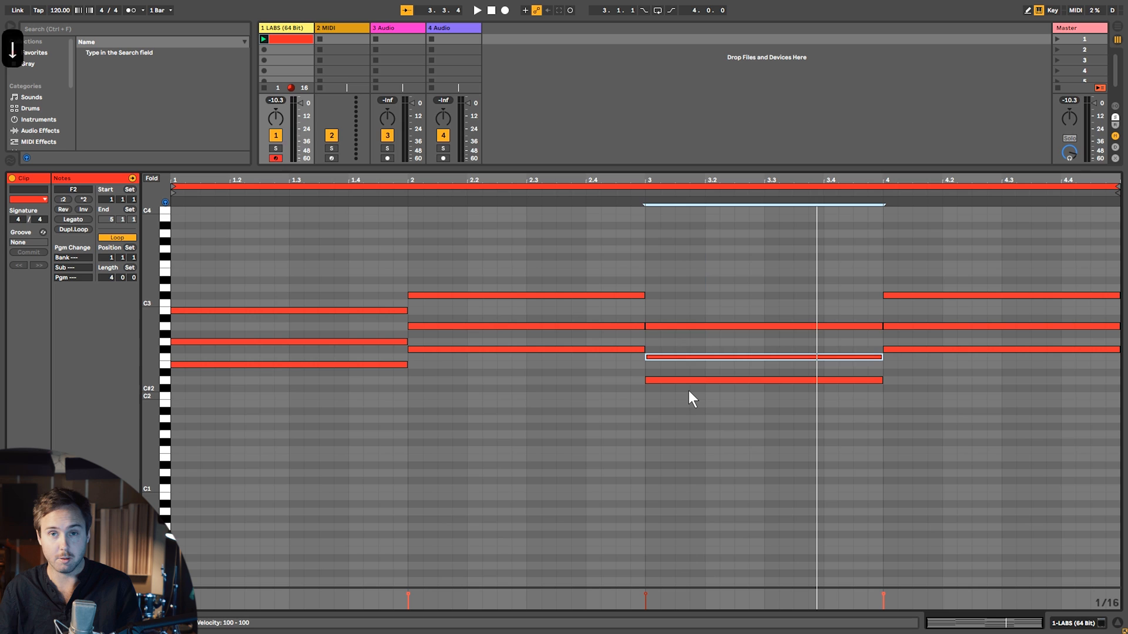
key(Down)
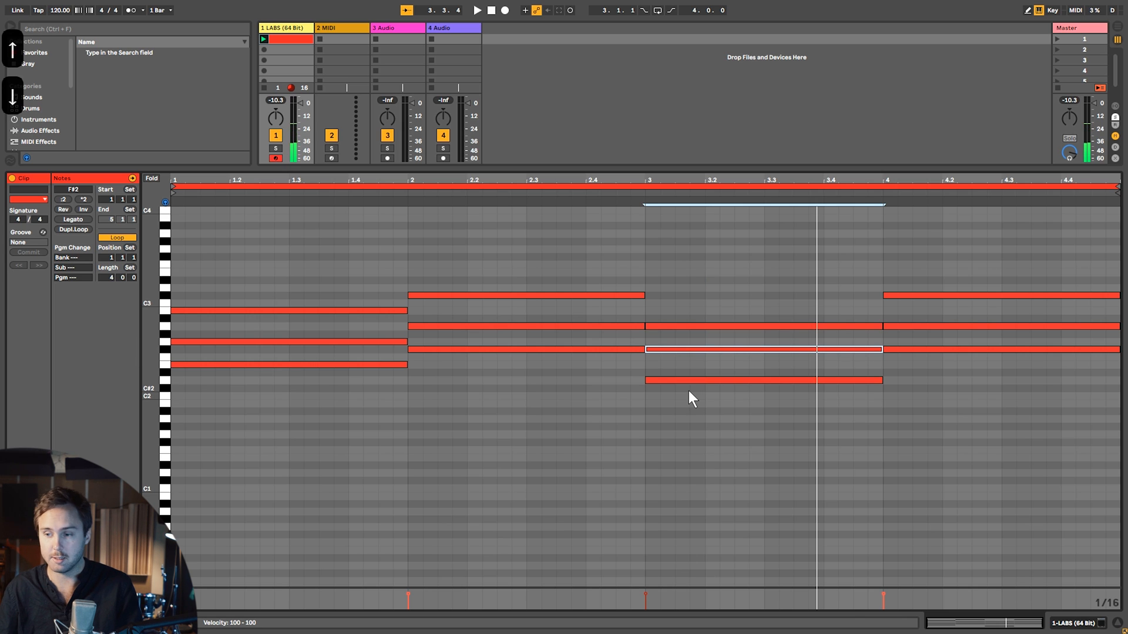
Transpose the fourth-bar chord down to C2–G2 while playing the progression, and raise its middle note by one semitone.
key(space)
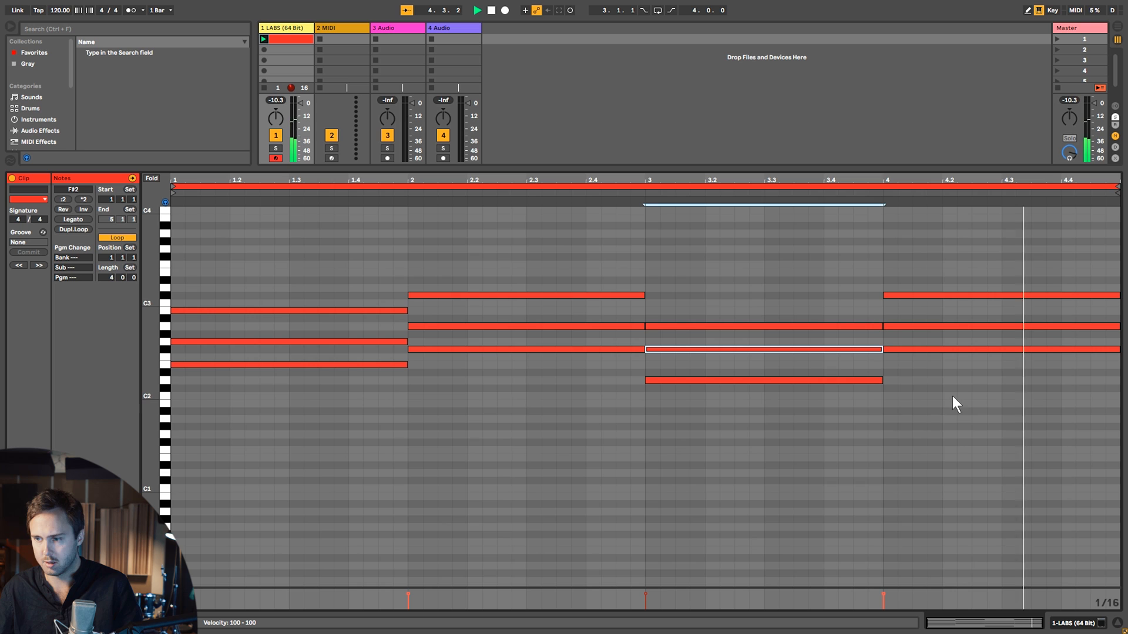
drag(939, 407, 951, 147)
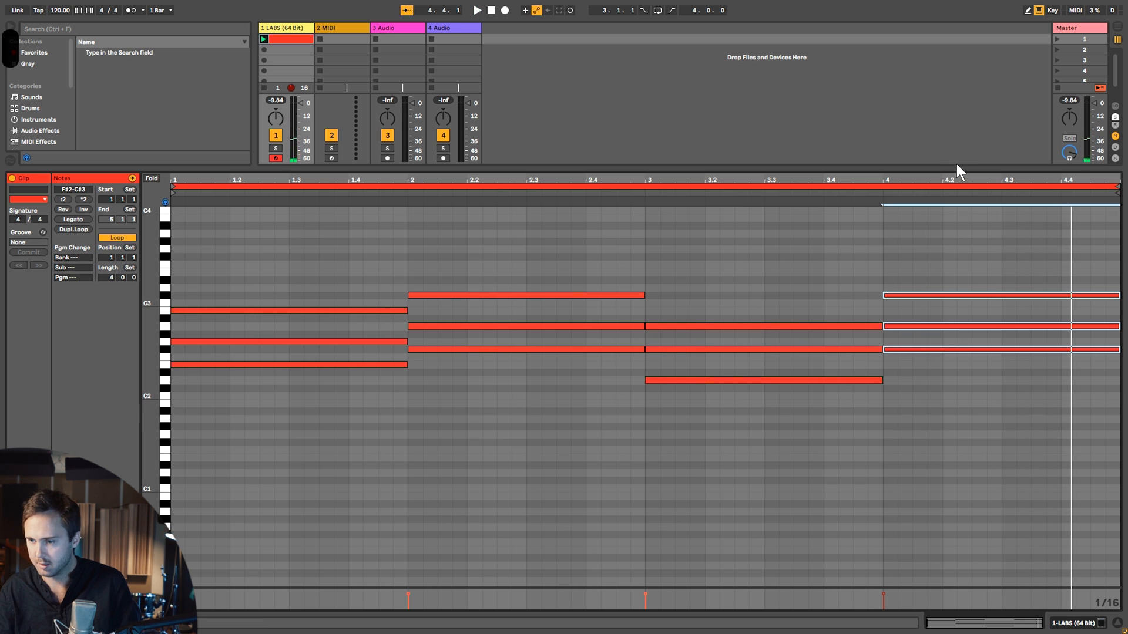
key(Down)
key(Down)
key(Down)
key(Down)
key(space)
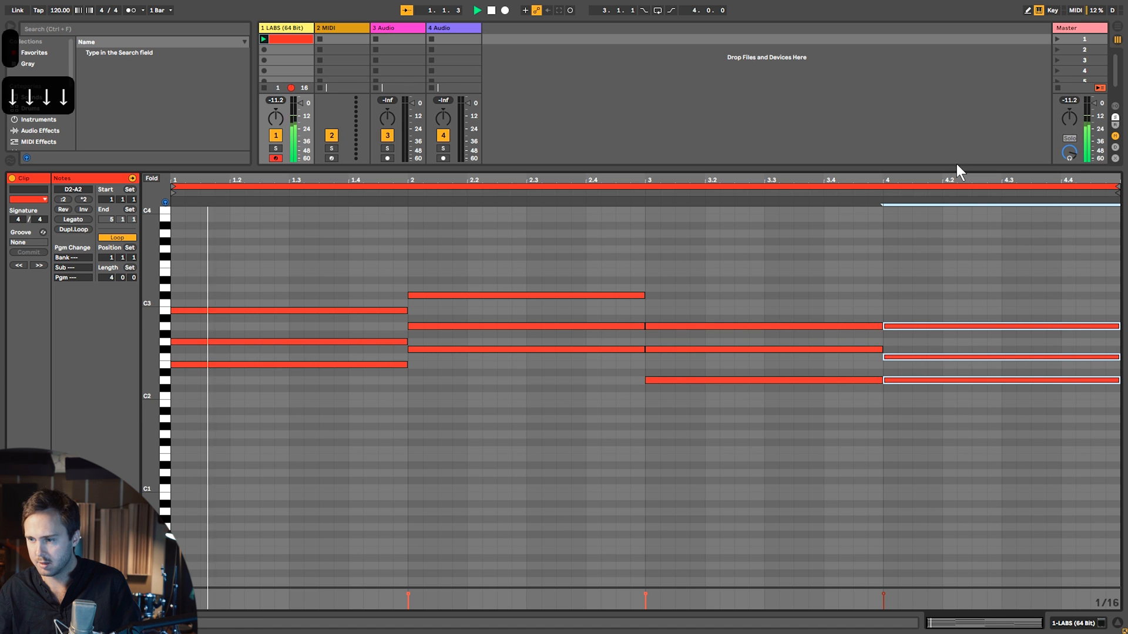
key(Down)
key(Down)
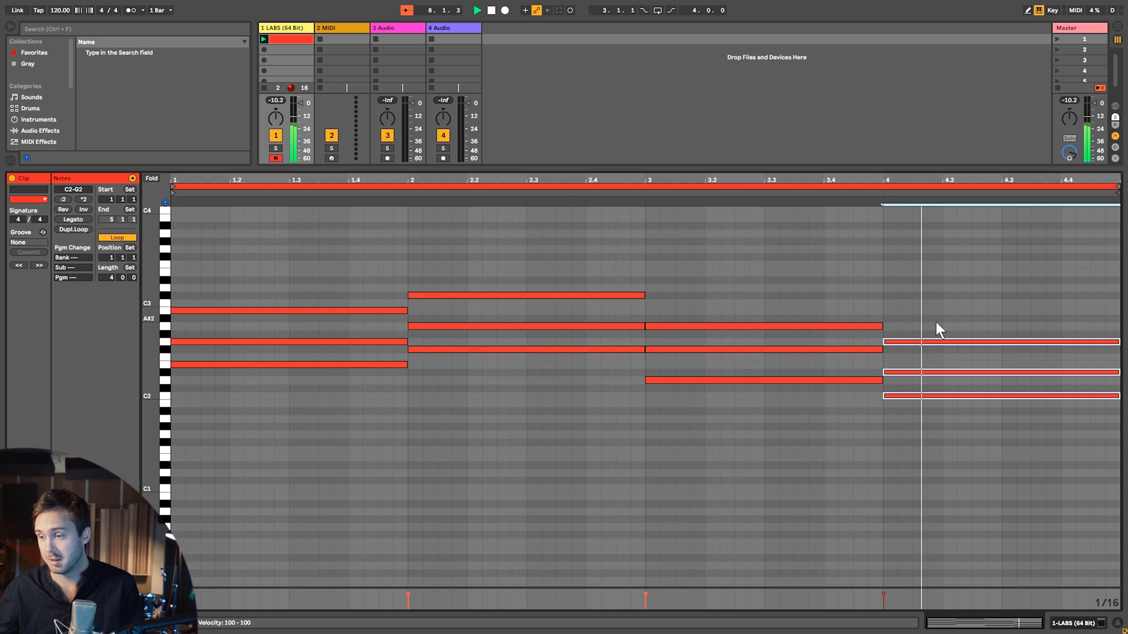
click(991, 371)
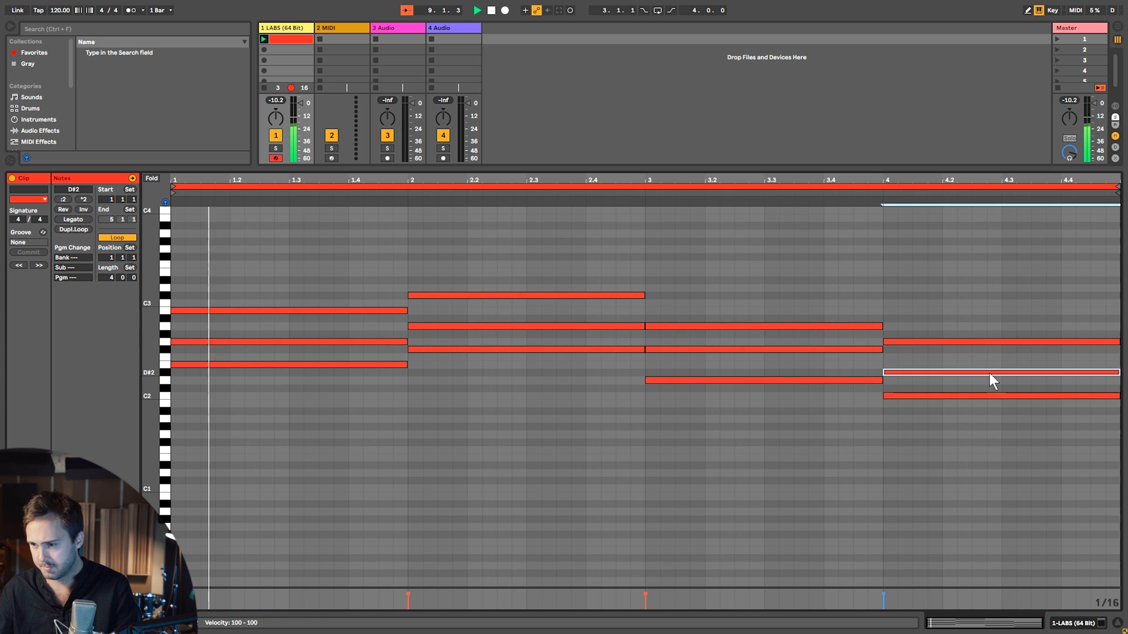
key(Up)
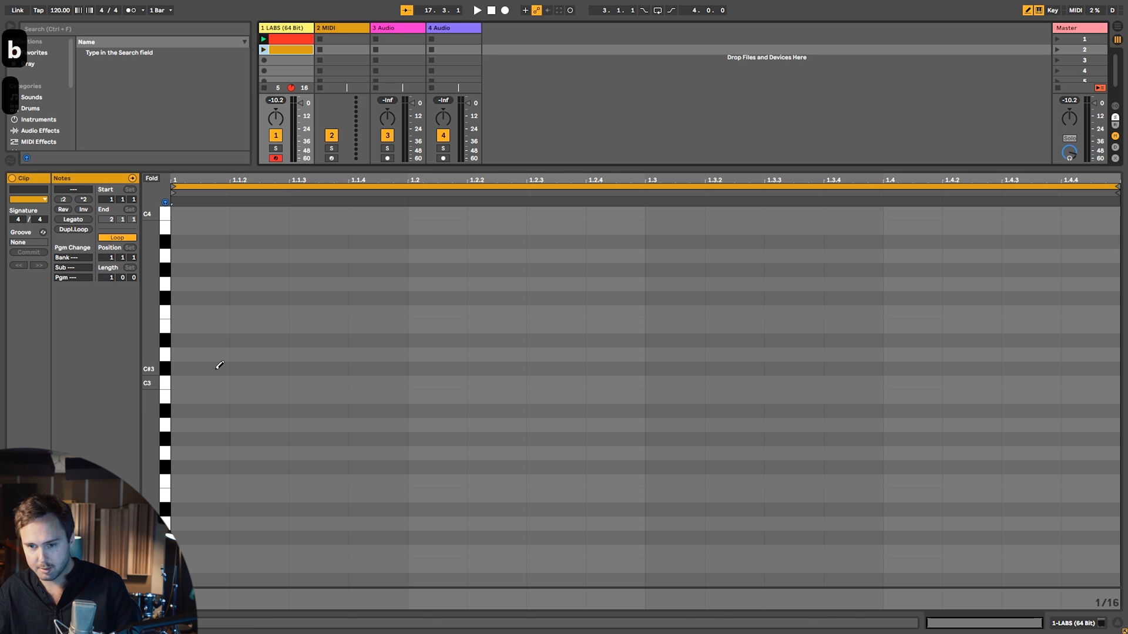
Draw a D3 note at the start of the new clip and lengthen it to fill the whole bar.
click(194, 352)
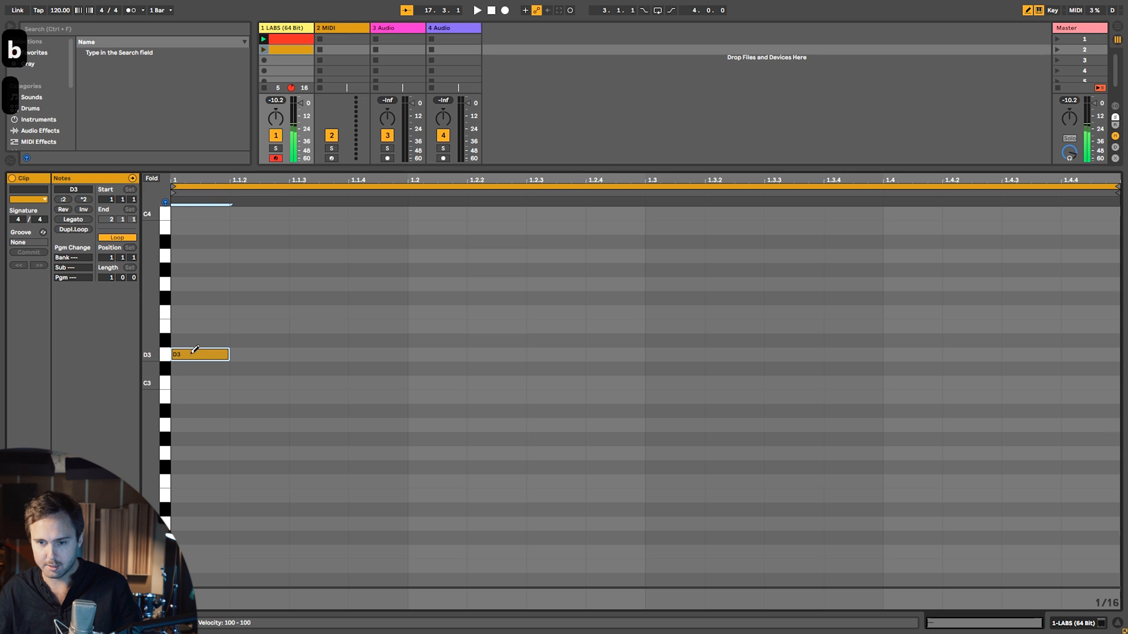
key(shift+Right)
key(shift+Right)
key(shift+Right)
key(shift+Right)
key(shift+Right)
key(shift+Right)
key(shift+Right)
key(shift+Right)
key(shift+Right)
key(shift+Right)
key(shift+Right)
key(shift+Right)
key(shift+Right)
key(shift+Right)
key(shift+Right)
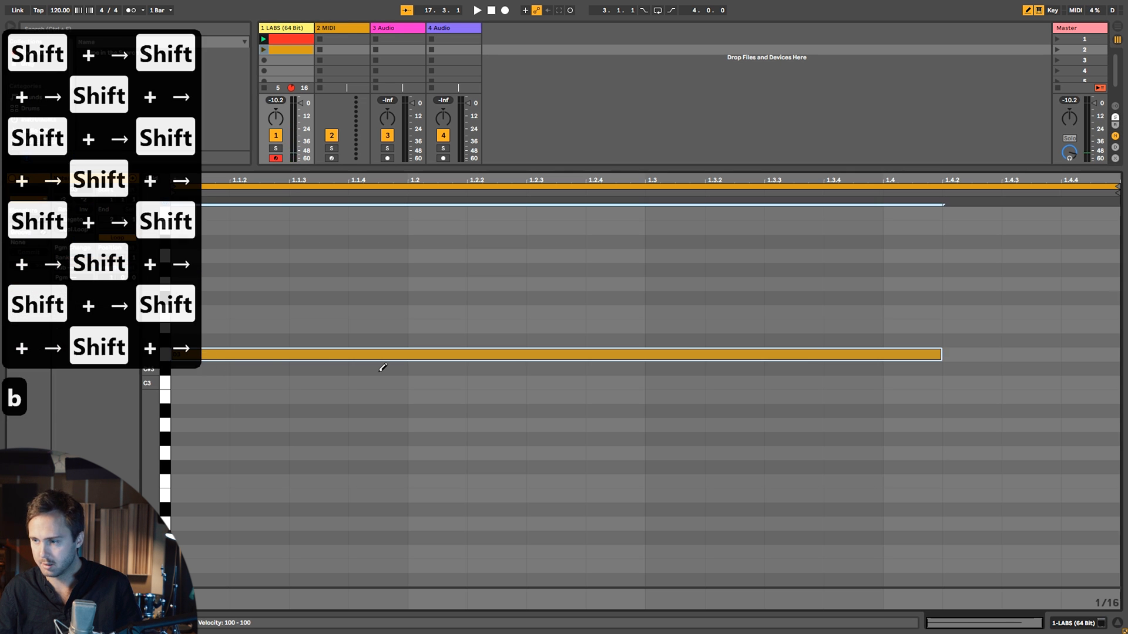
Try the bar-long note at lower pitches down to G2, and return it to D3.
key(Down)
key(Down)
key(Down)
key(Down)
key(Down)
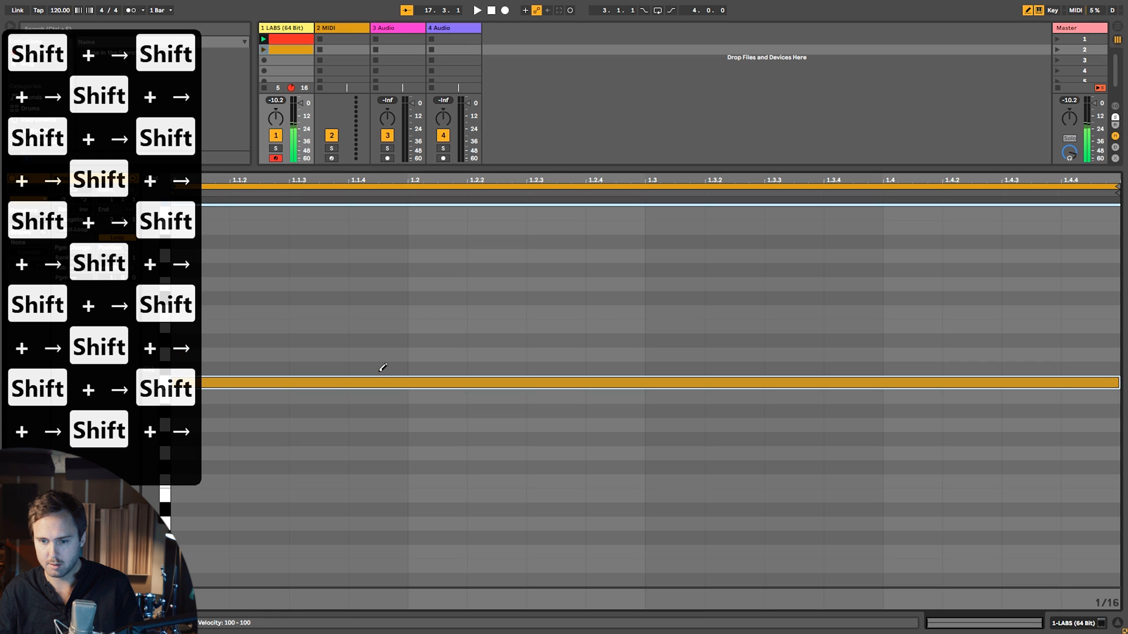
key(Down)
key(Down)
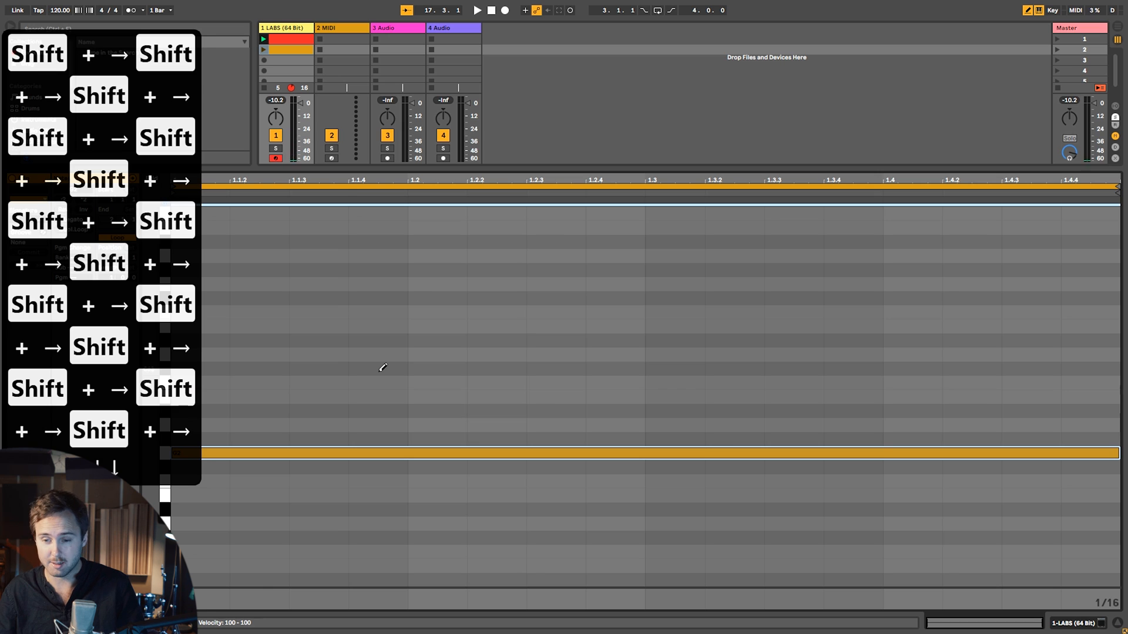
key(Up)
key(Up)
key(Up)
key(Up)
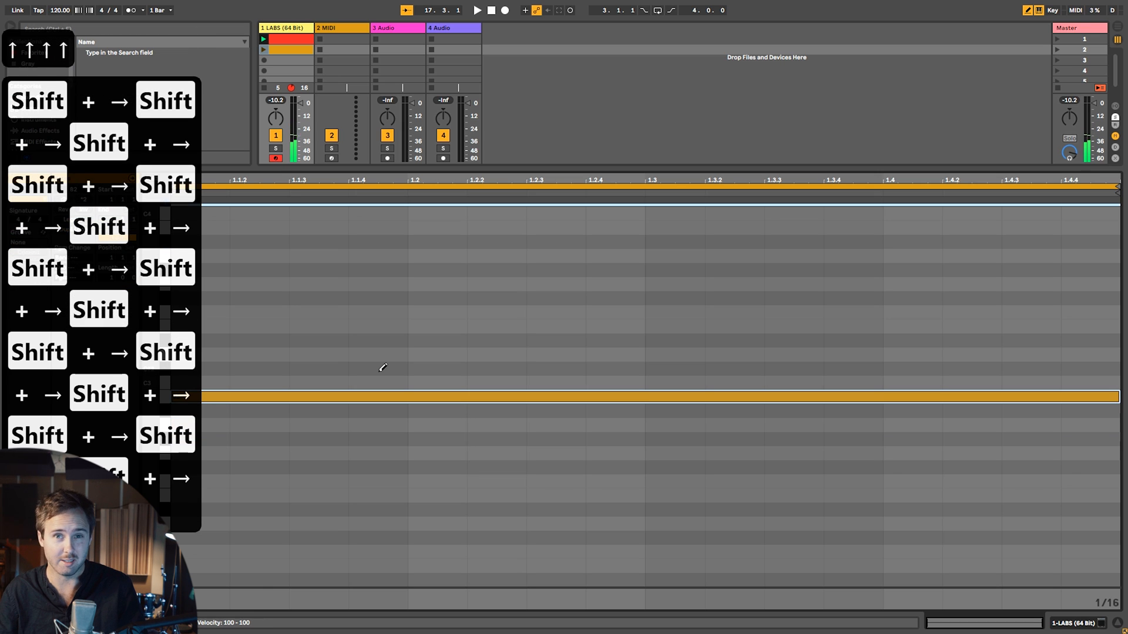
key(Up)
key(Up)
key(Up)
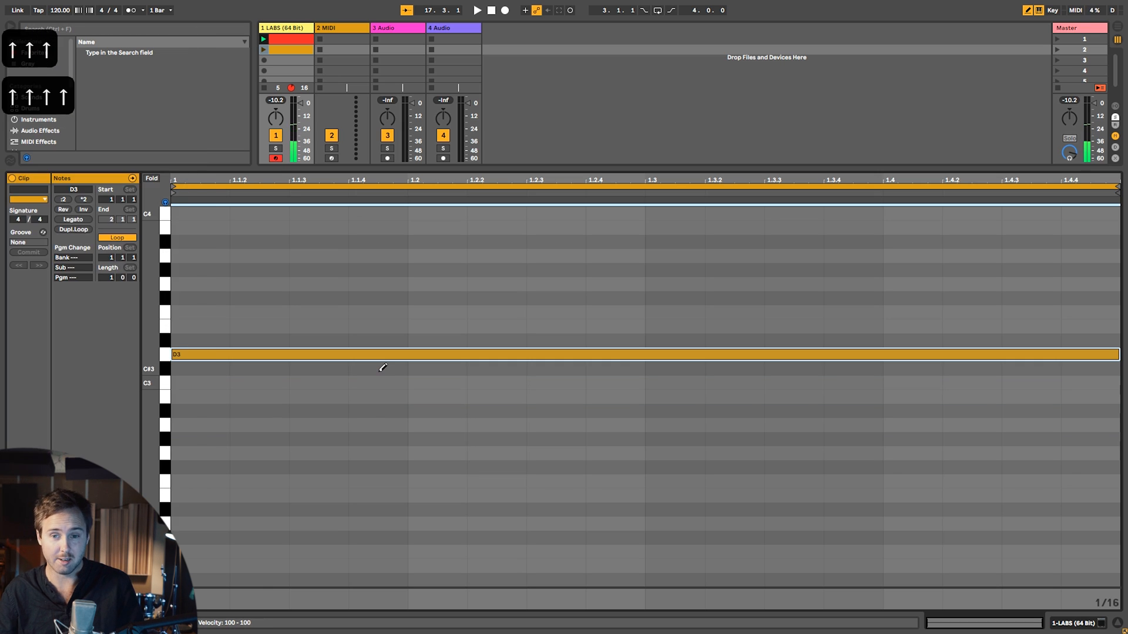
Audition the bar-long note across pitches from D3 up to G3 and down to F2.
key(Up)
key(Up)
key(Up)
key(Up)
key(Up)
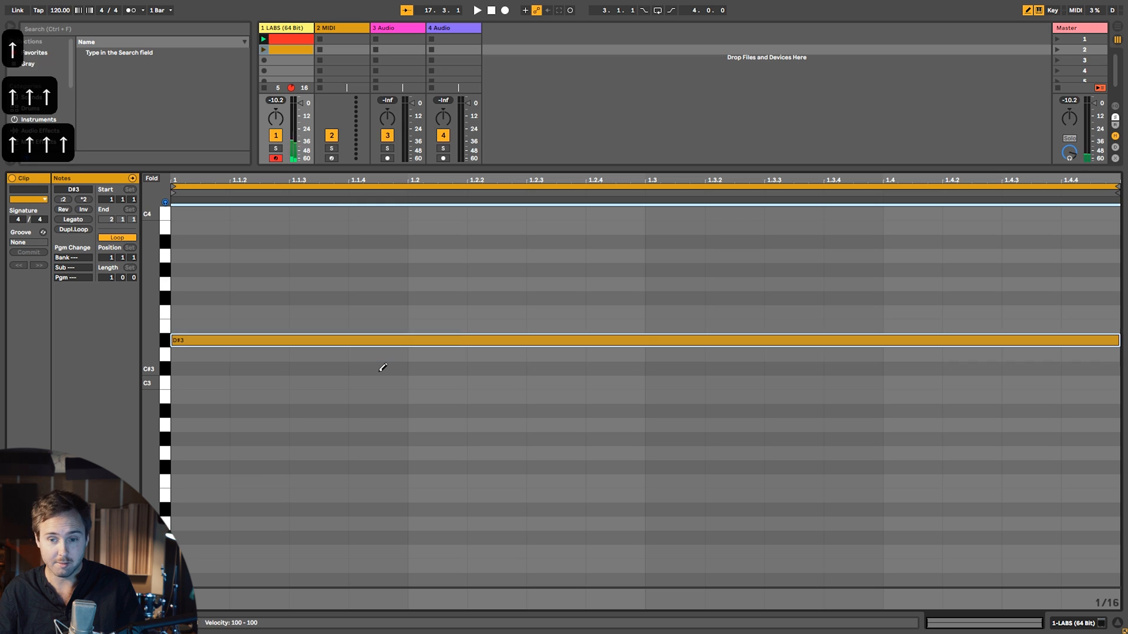
key(Down)
key(Up)
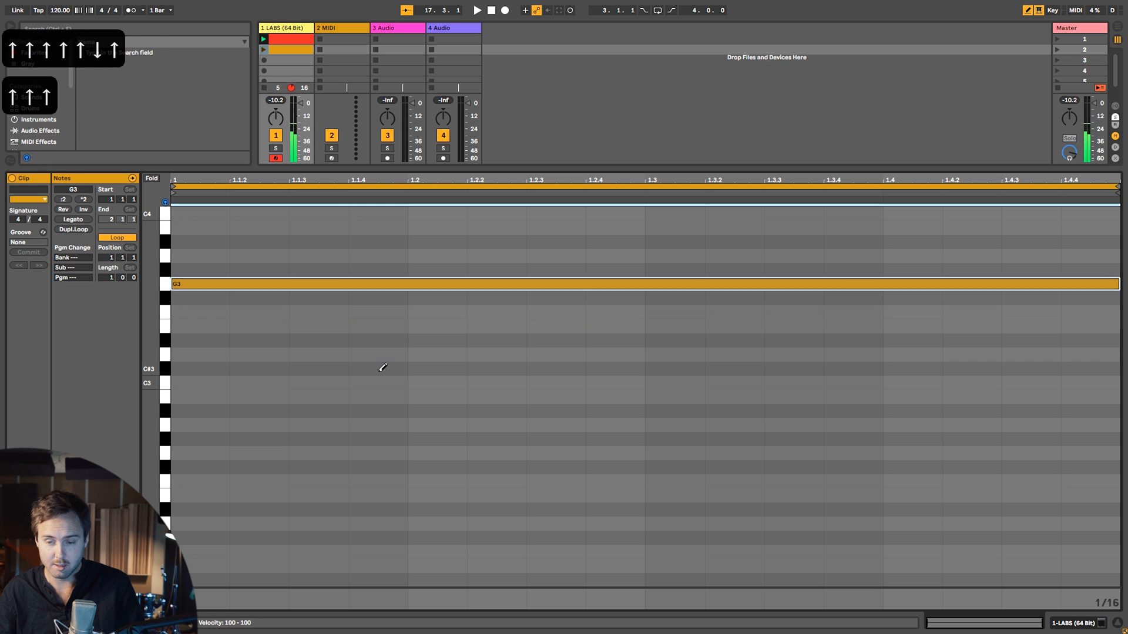
key(Down)
key(Down)
key(Down)
key(Down)
key(Down)
key(Down)
key(Down)
key(Down)
key(Down)
key(Down)
key(Down)
key(Down)
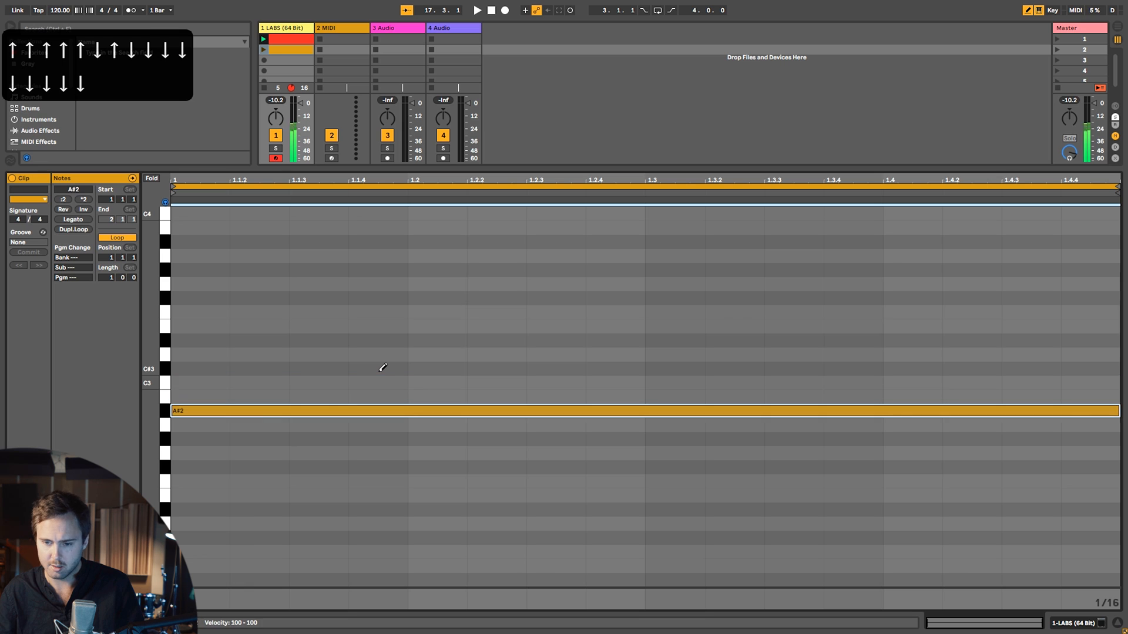
key(Down)
key(Down)
key(Down)
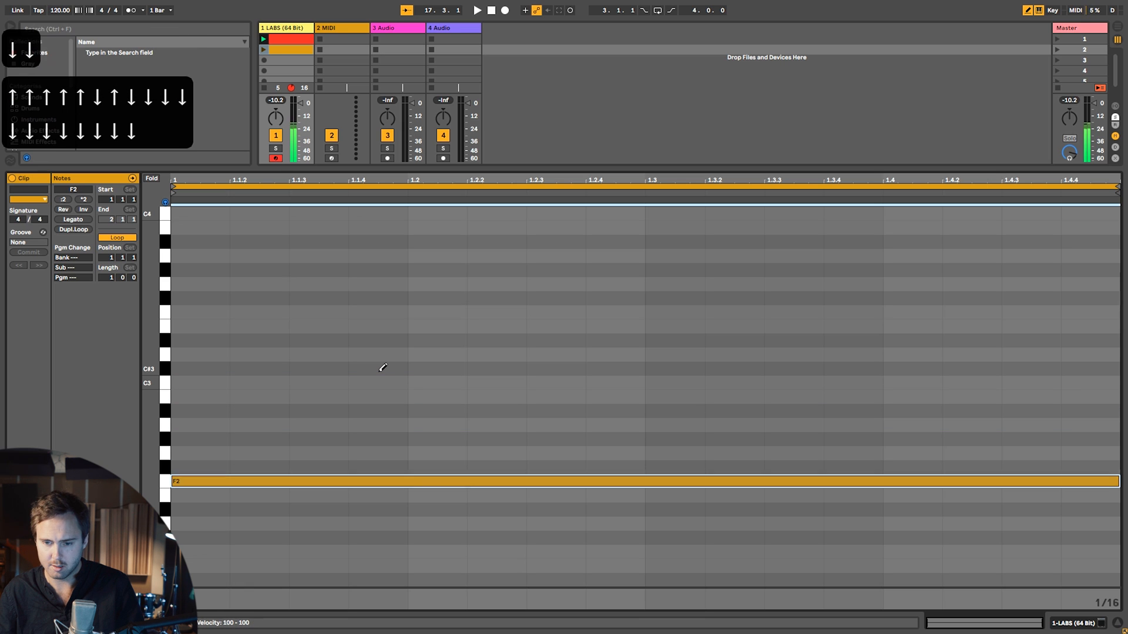
Try the bar-long note at G2 and at pitches below D2, and bring it back to D2.
key(Up)
key(Up)
key(Up)
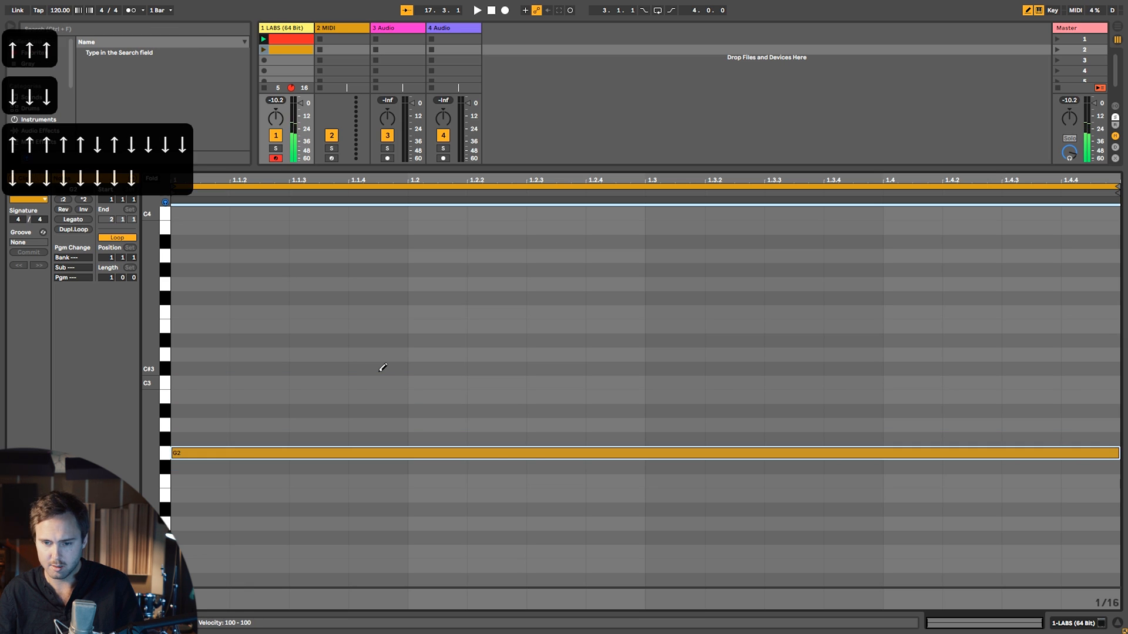
key(Down)
key(Down)
key(Down)
key(Down)
key(Down)
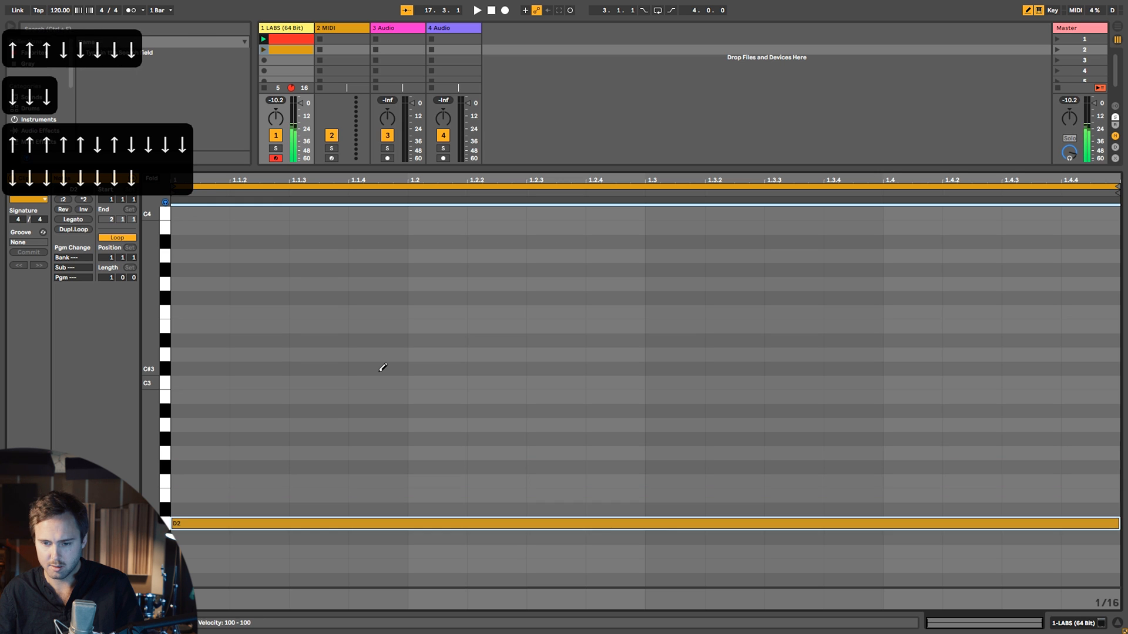
key(Down)
key(Down)
key(Down)
key(Down)
key(Down)
key(Up)
key(Up)
key(Up)
key(Up)
key(Up)
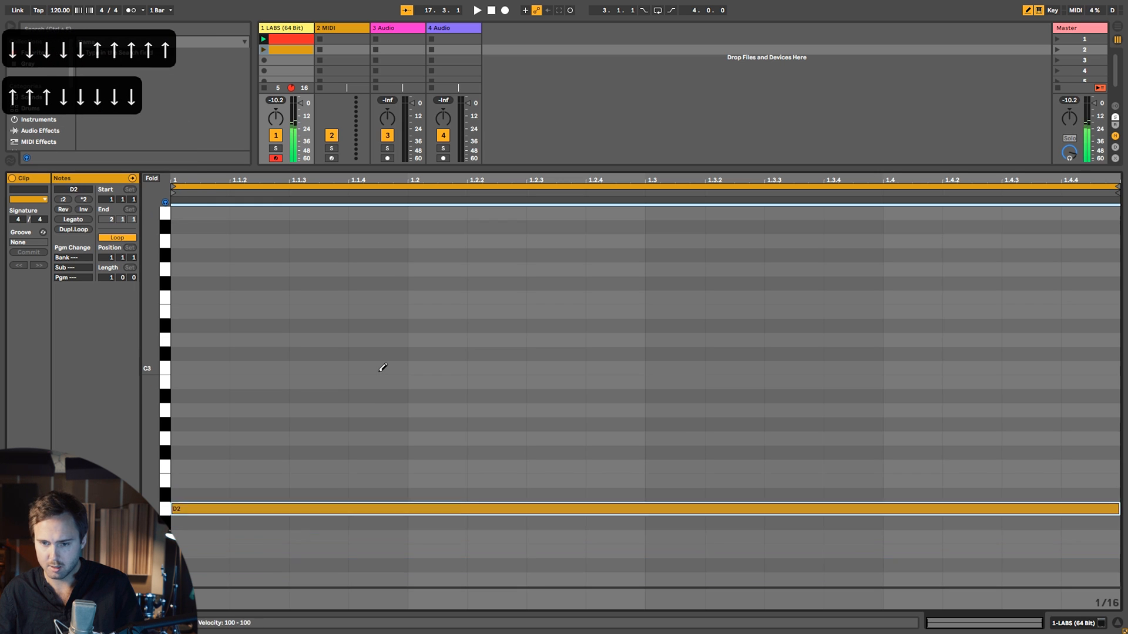
Move the bar-long note up to A2 as the root of the chord.
key(Up)
key(Up)
key(Up)
key(Up)
key(Up)
key(Up)
key(Up)
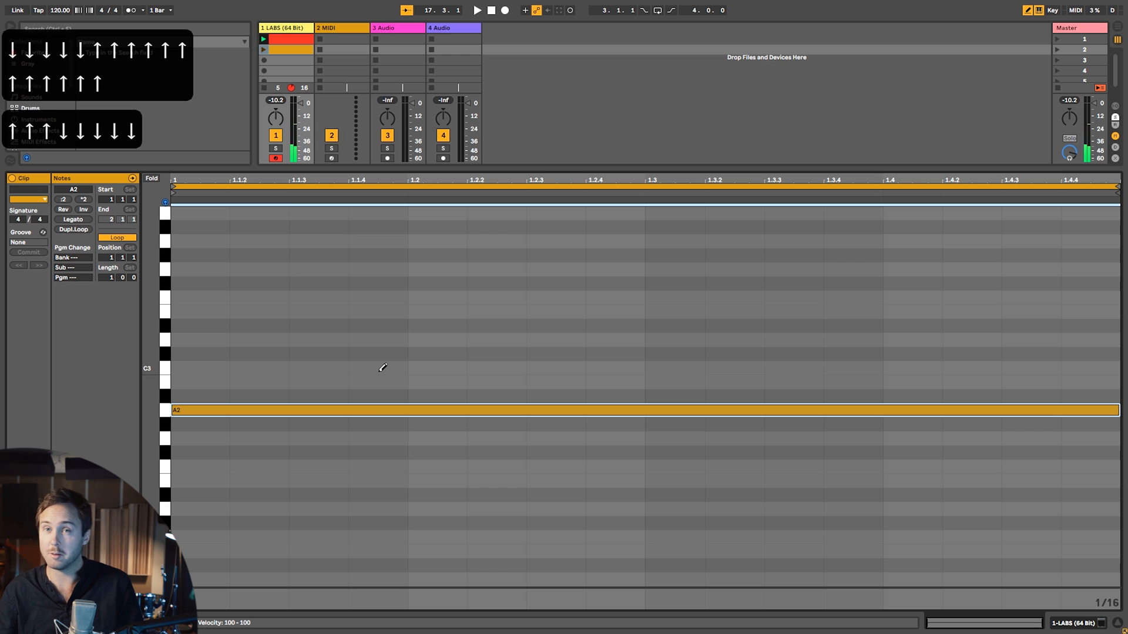
Copy the A2 note and place the duplicate four semitones higher at C#3.
key(ctrl+c)
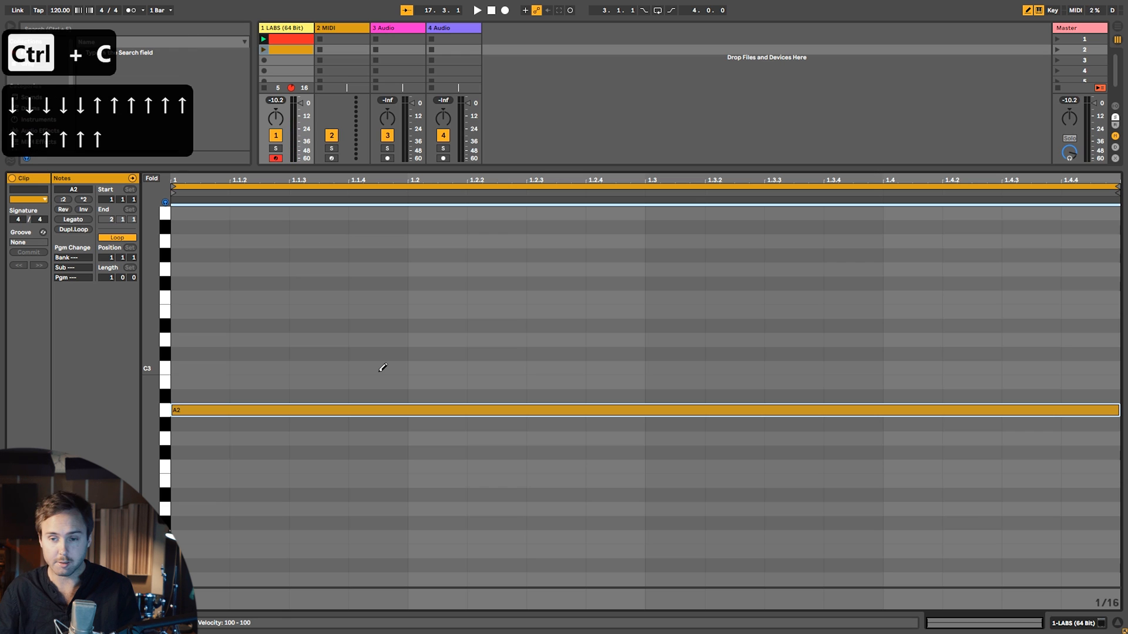
key(ctrl+v)
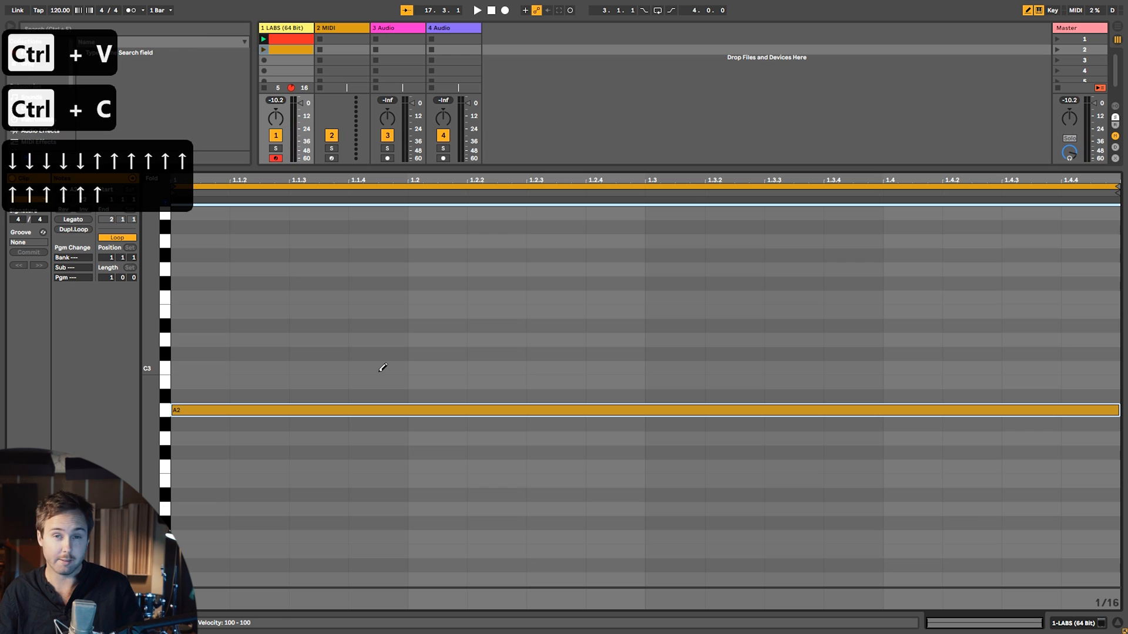
key(Up)
key(Up)
key(Up)
key(Up)
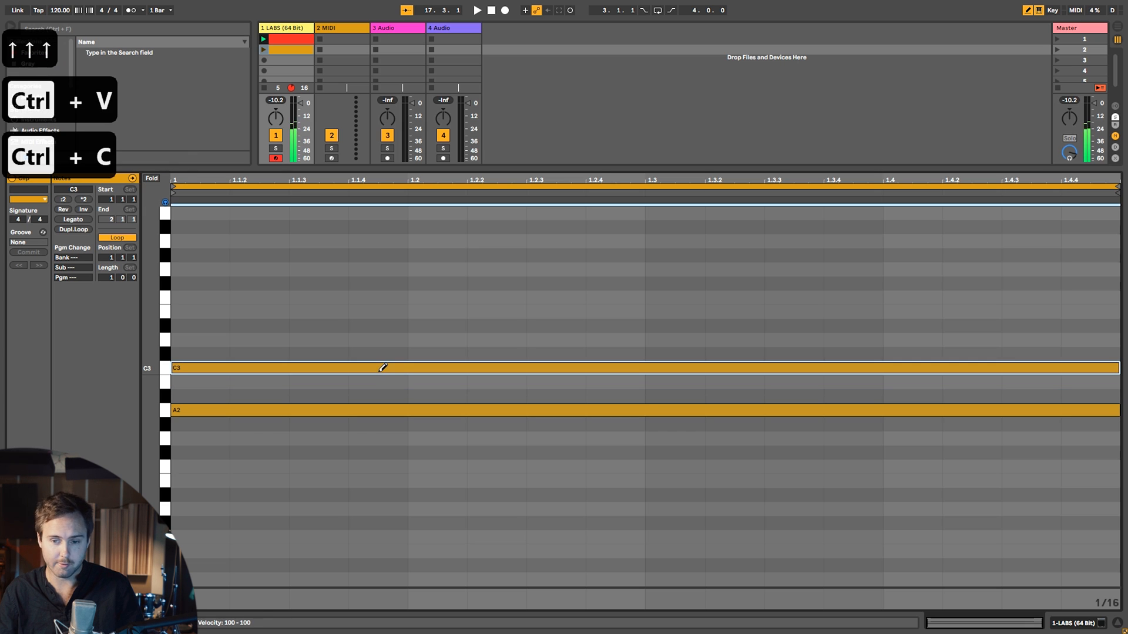
Paste another copy of the A2 note, raise it to E3, and launch the clip with the finished chord.
key(ctrl+v)
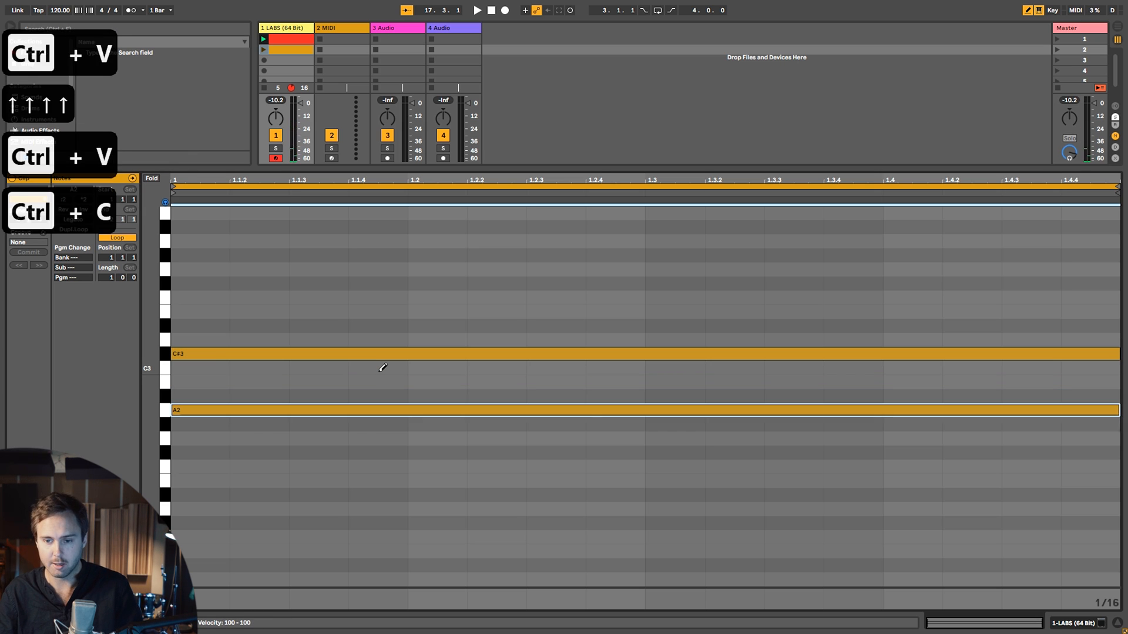
key(Up)
key(Up)
key(Up)
key(Up)
key(Up)
key(Up)
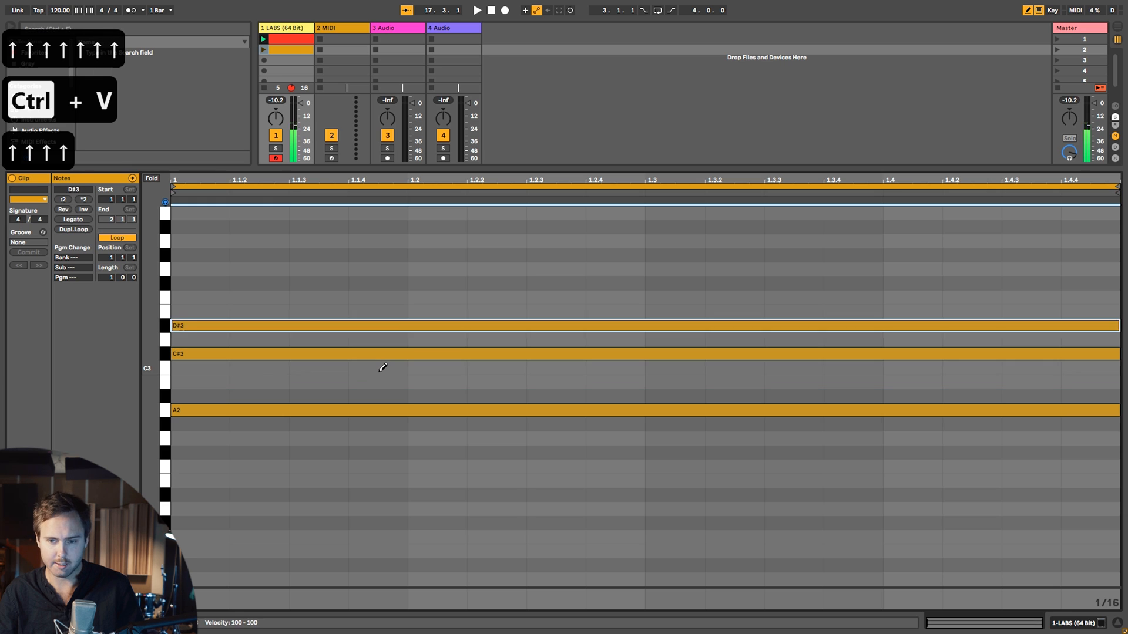
key(Up)
click(263, 50)
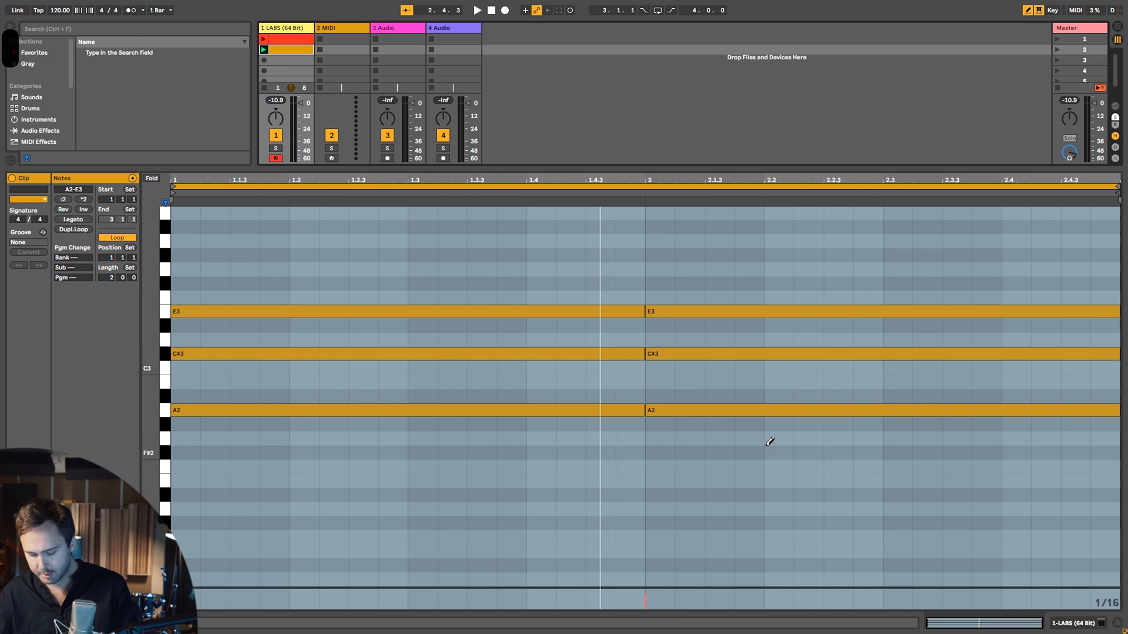
Transpose the second-bar chord up to B2, D#3 and F#3.
drag(759, 464, 713, 164)
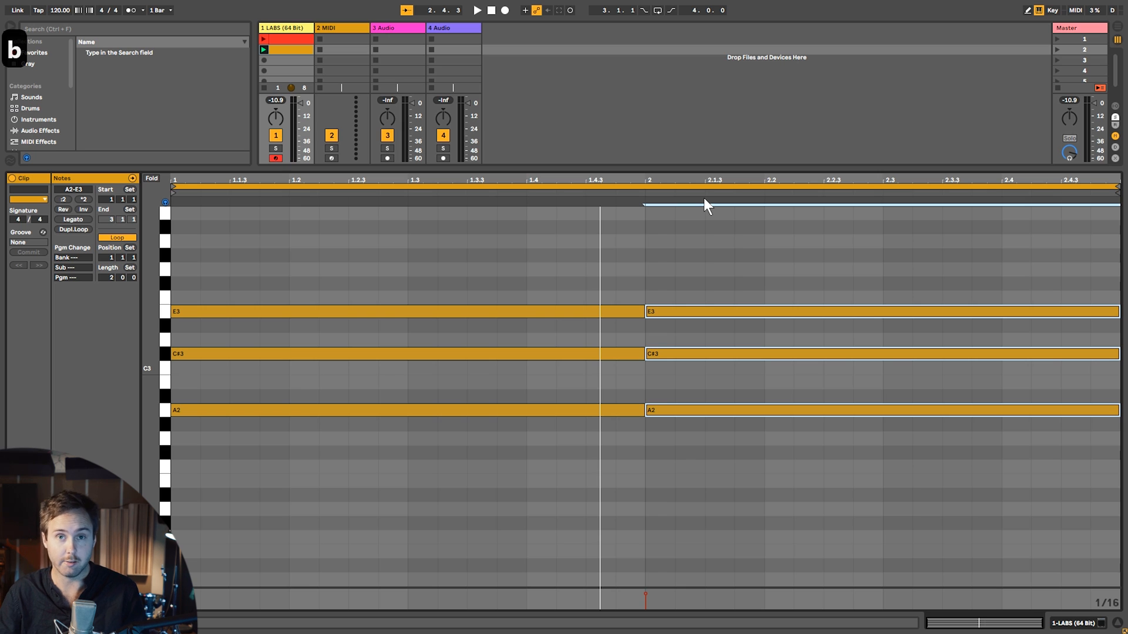
key(Down)
key(Up)
key(Down)
key(Down)
key(Up)
key(Up)
key(Up)
key(Up)
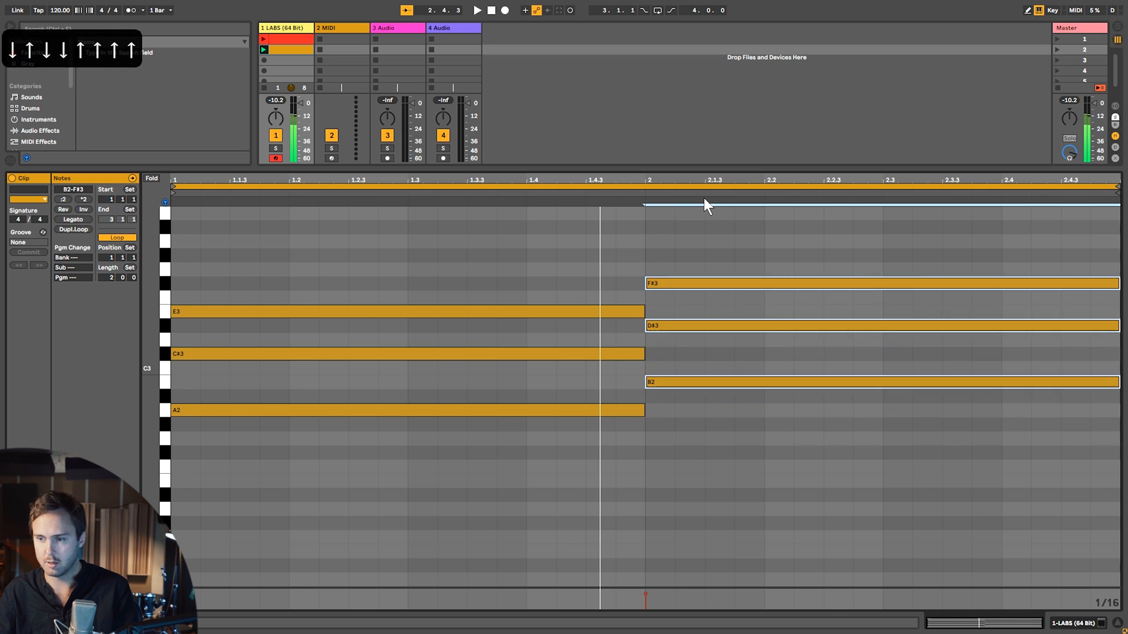
Lower the second-bar chord's middle note to D3 and play the two-bar progression.
click(696, 325)
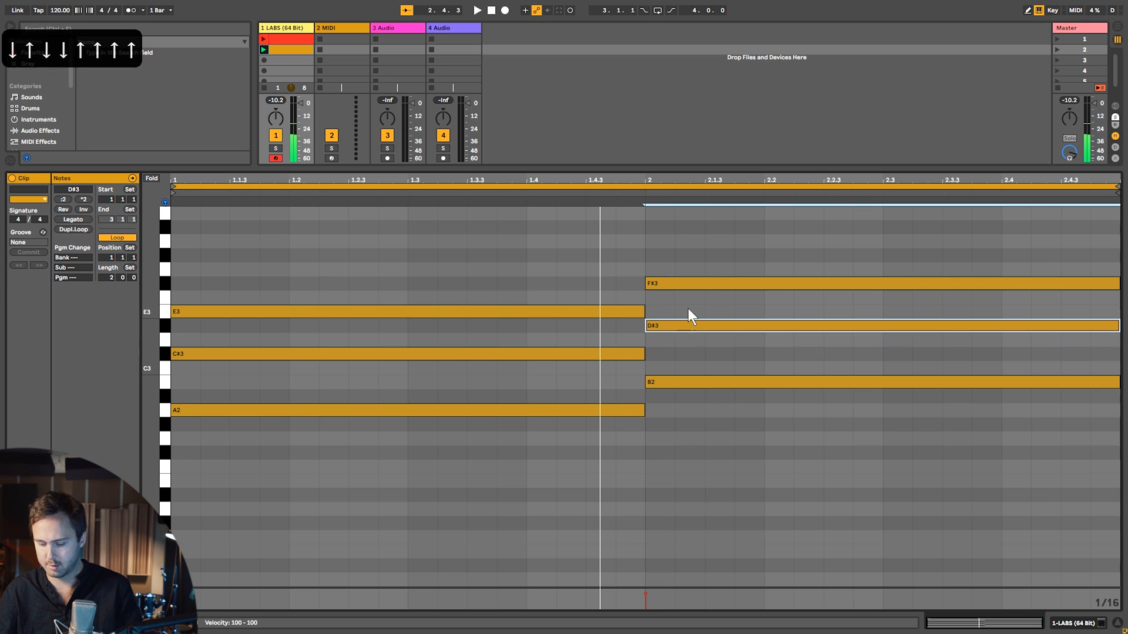
key(Down)
key(space)
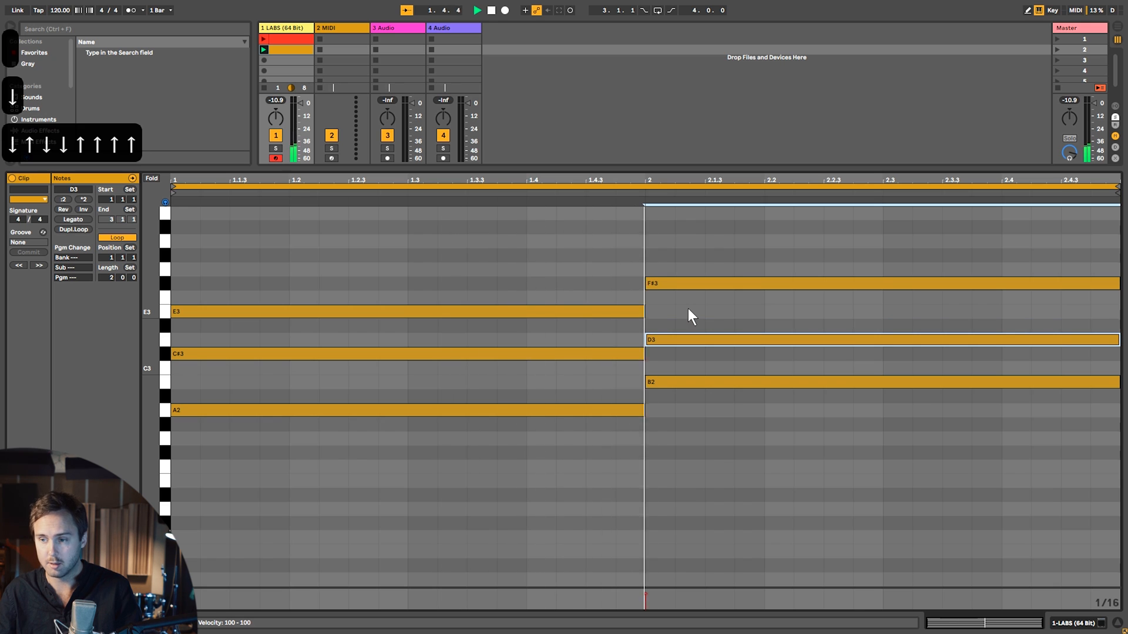
key(space)
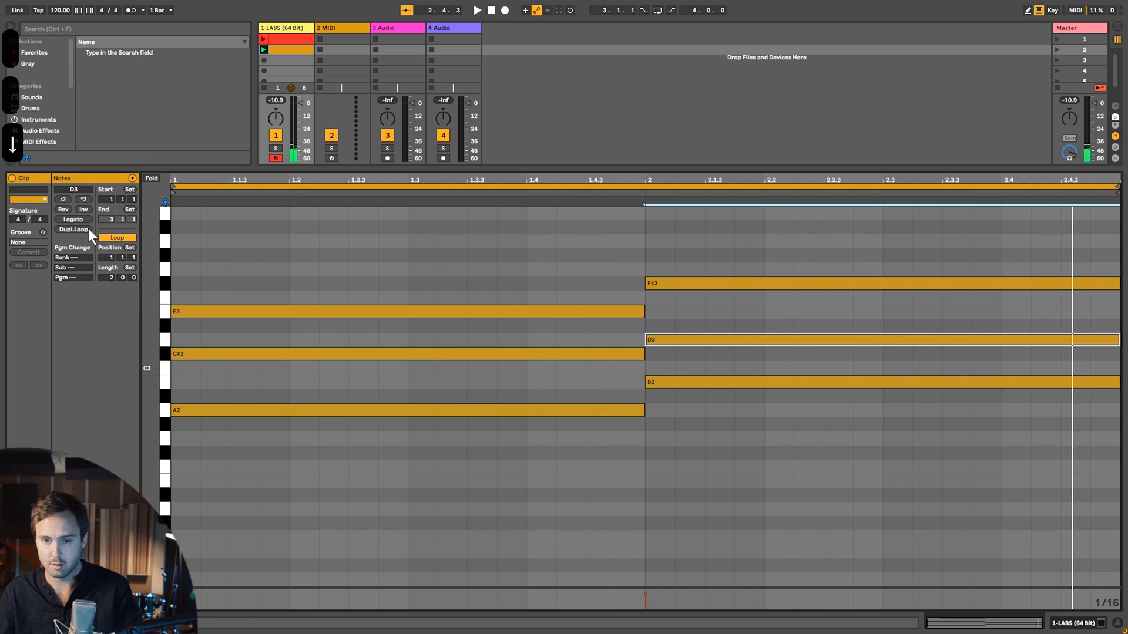
Duplicate the loop to four bars and transpose the third-bar chord up to D3, F#3 and A3.
click(89, 228)
drag(728, 480, 715, 178)
key(Up)
key(Up)
key(Up)
key(Up)
key(Up)
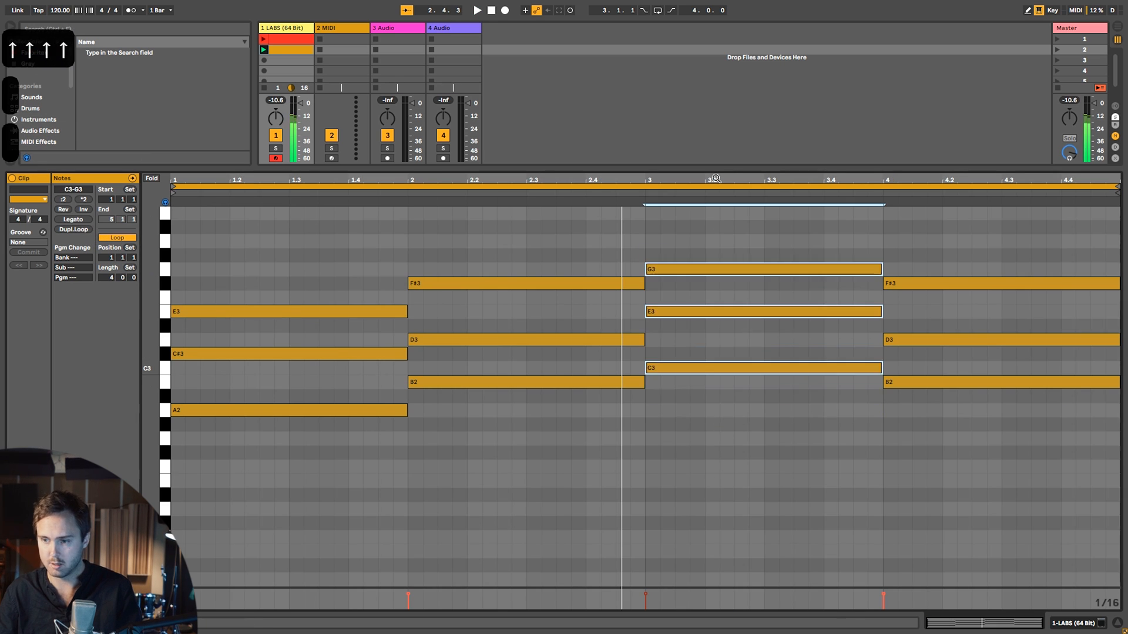
Transpose the fourth-bar chord up to E3, G3 and B3, and play the four-bar progression.
drag(963, 464, 969, 244)
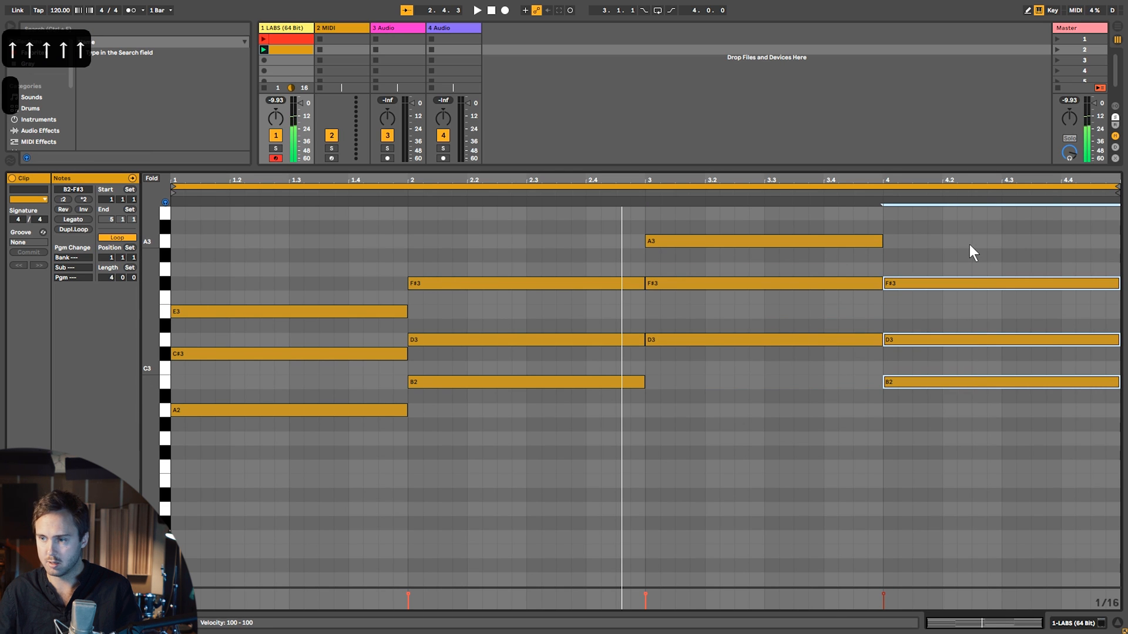
key(Up)
key(Up)
key(Up)
key(Up)
key(Up)
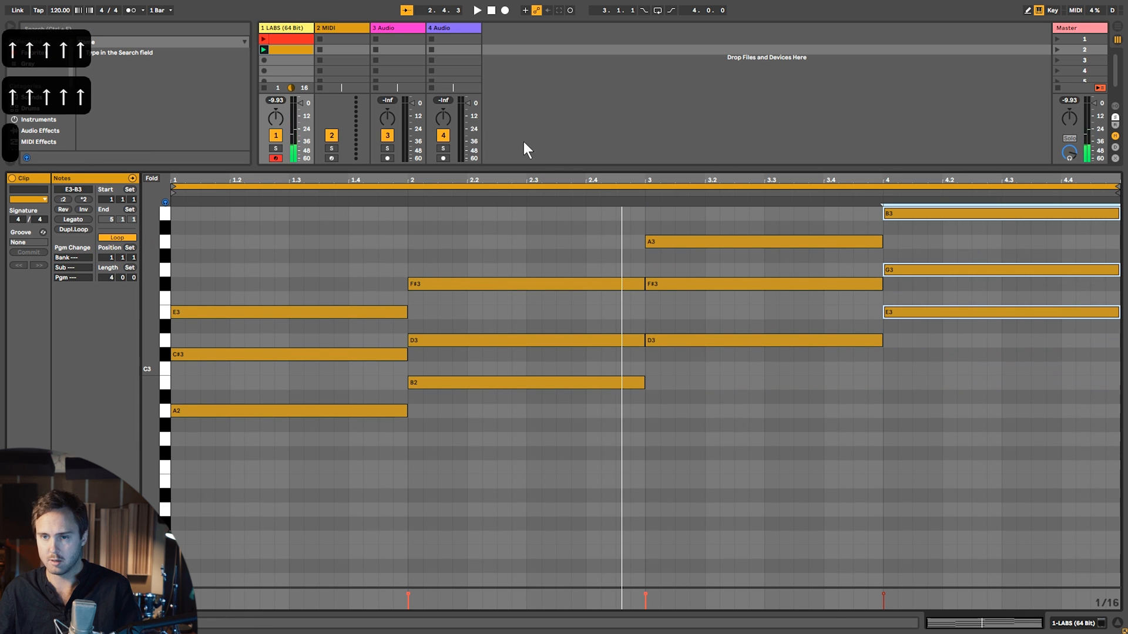
key(space)
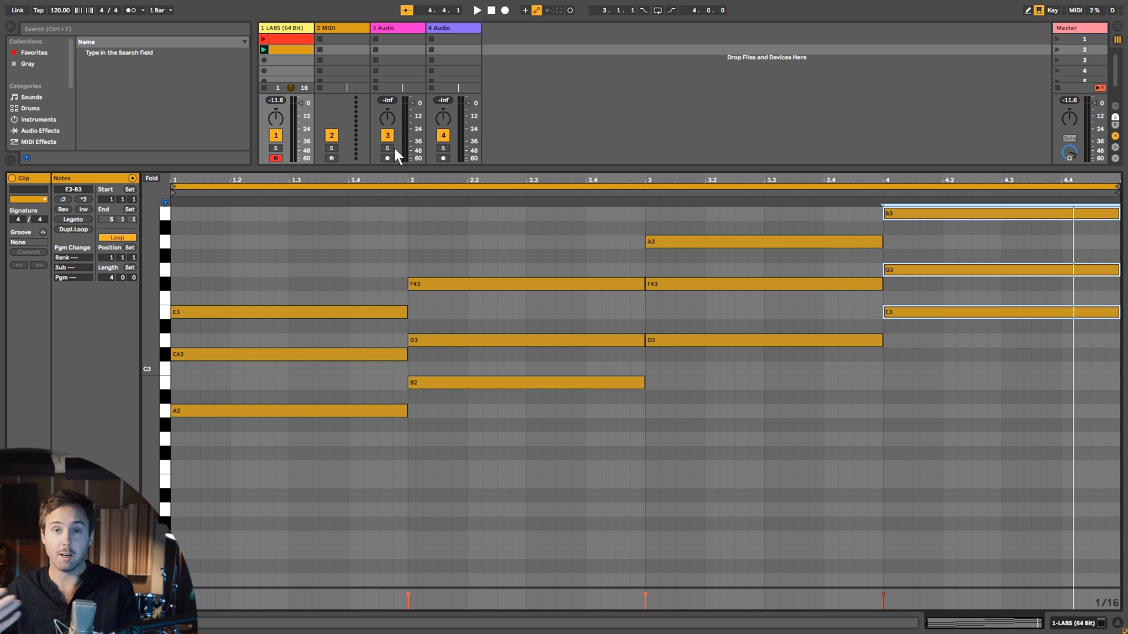
Raise the middle note of all four chords one octave, to C#4, D4, F#4 and G4, and play the progression.
scroll(422, 280, up, 3)
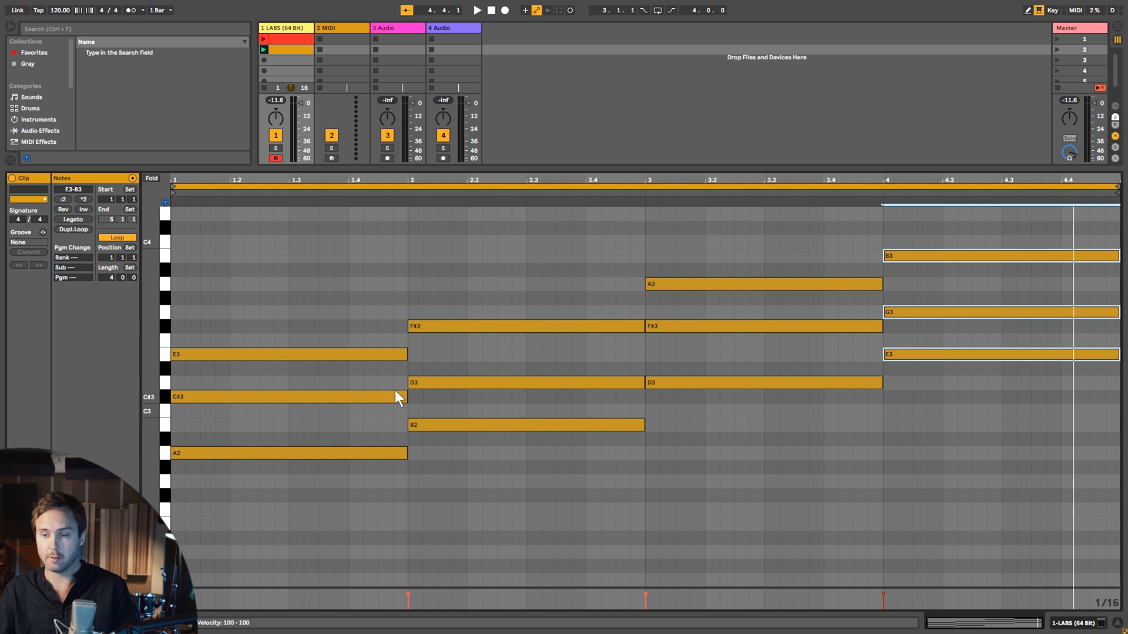
click(370, 395)
shift+click(496, 385)
drag(710, 348, 728, 300)
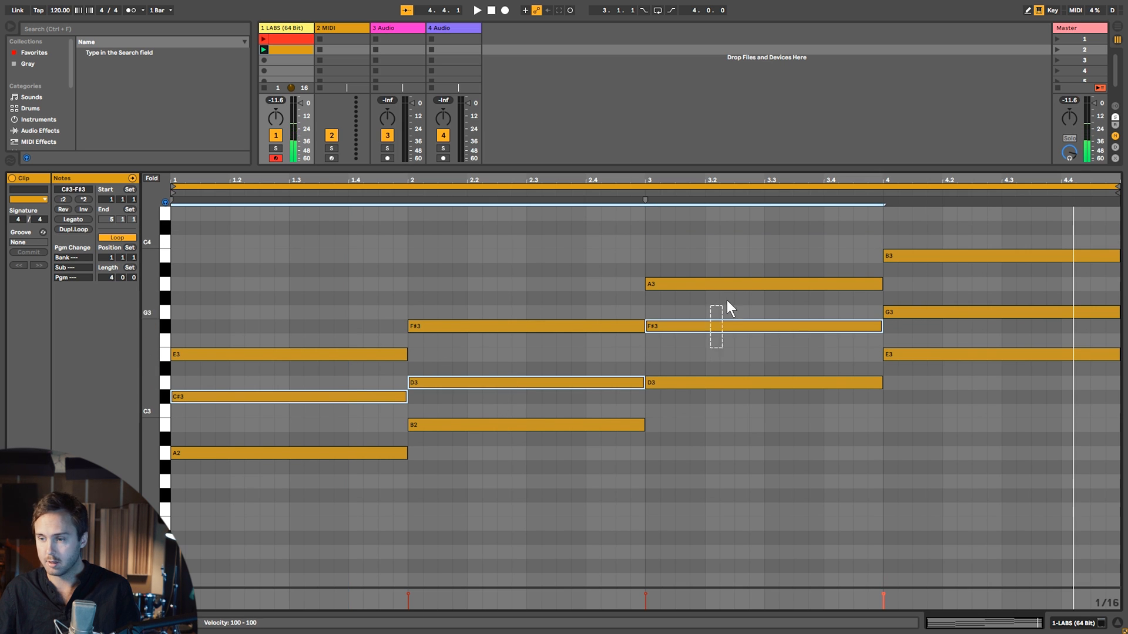
shift+click(984, 313)
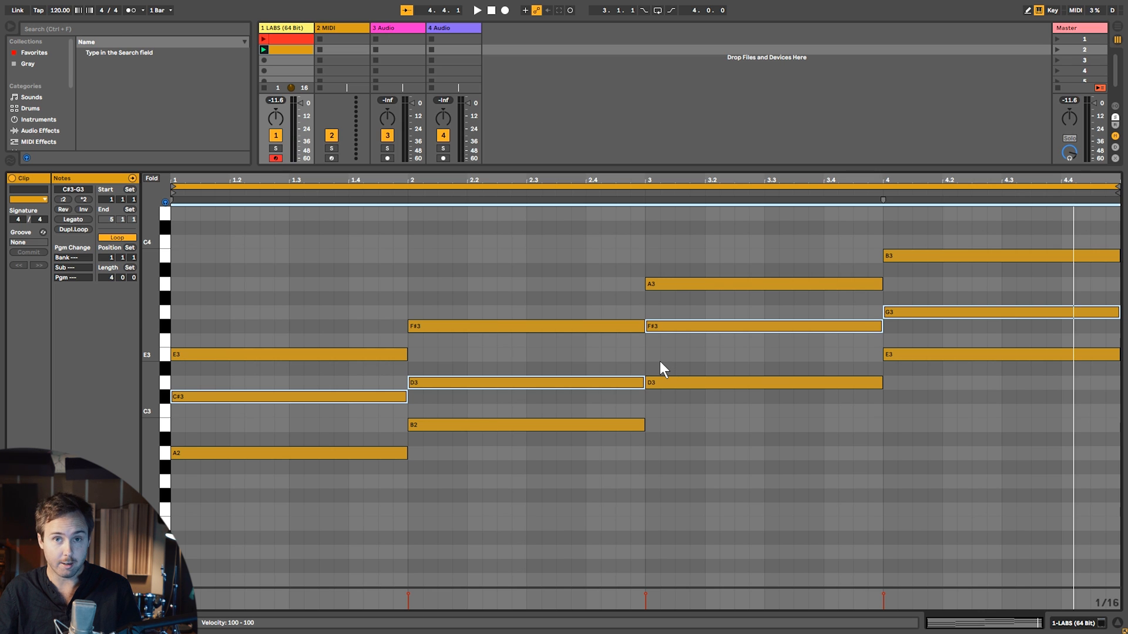
key(shift+Up)
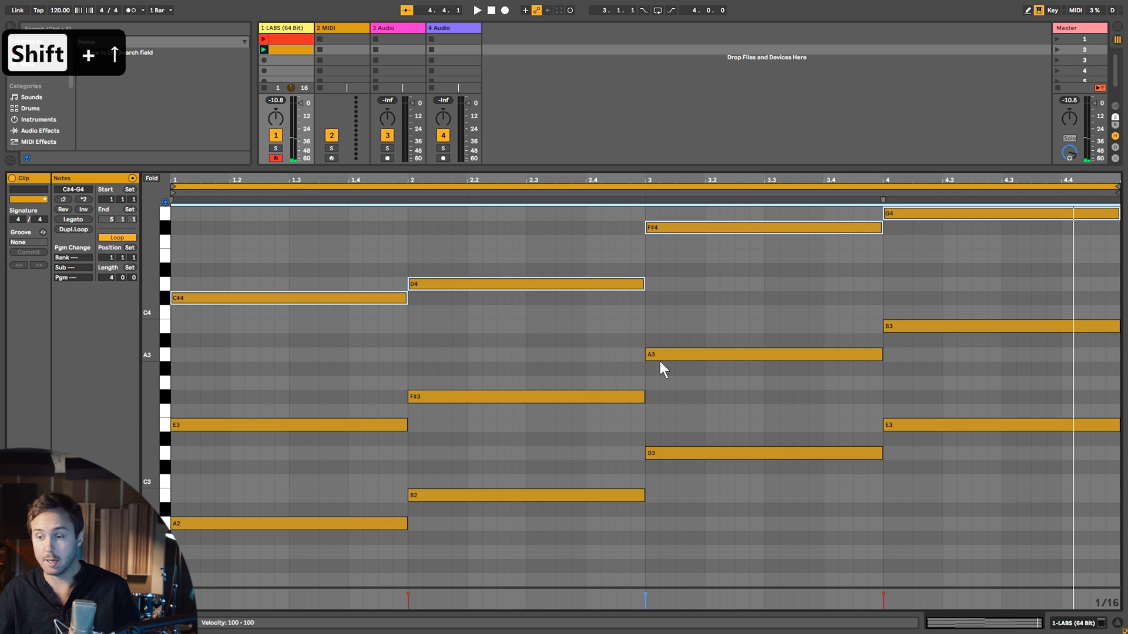
key(space)
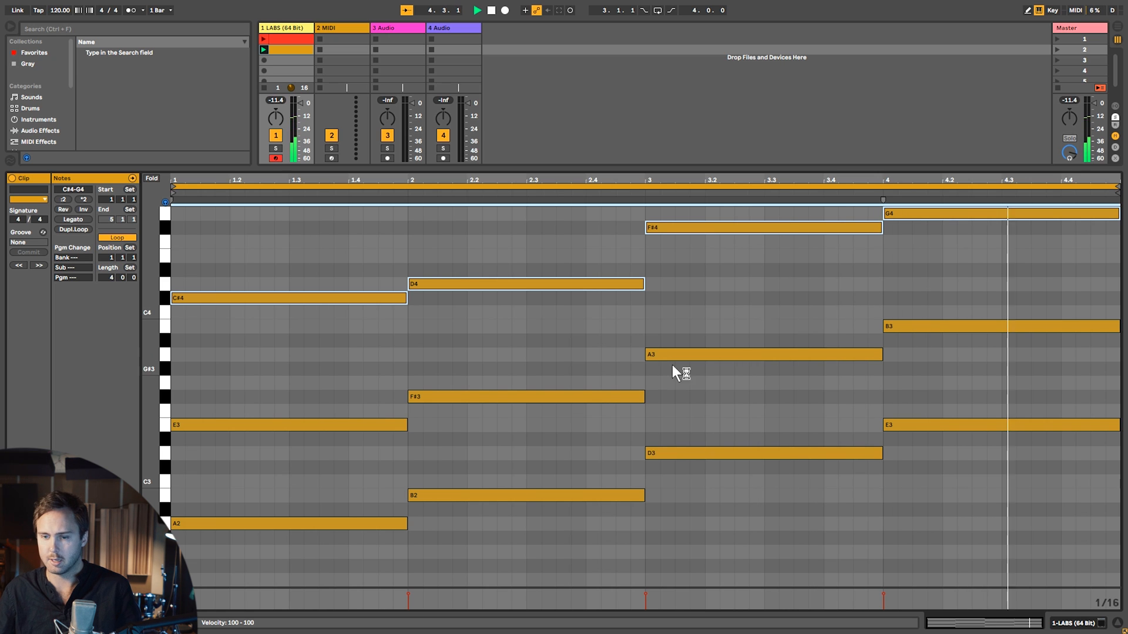
Duplicate the outer notes of all four chords, transpose the copies one octave down and play the progression.
drag(276, 389, 287, 543)
drag(500, 553, 513, 366)
drag(719, 471, 729, 332)
drag(972, 472, 948, 281)
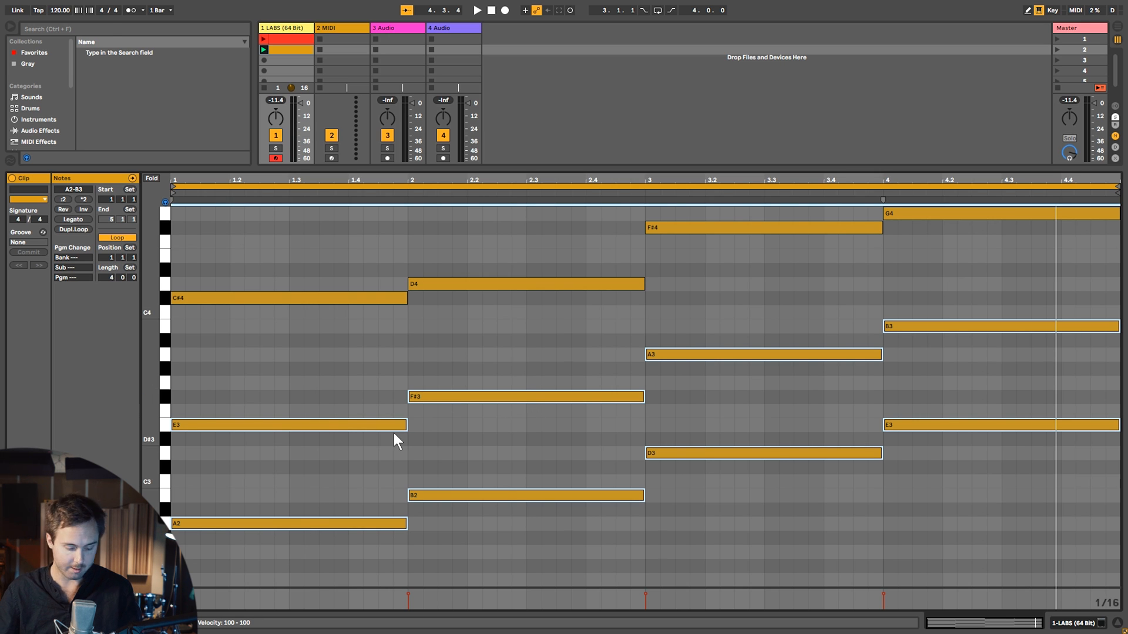
key(ctrl+c)
key(ctrl+v)
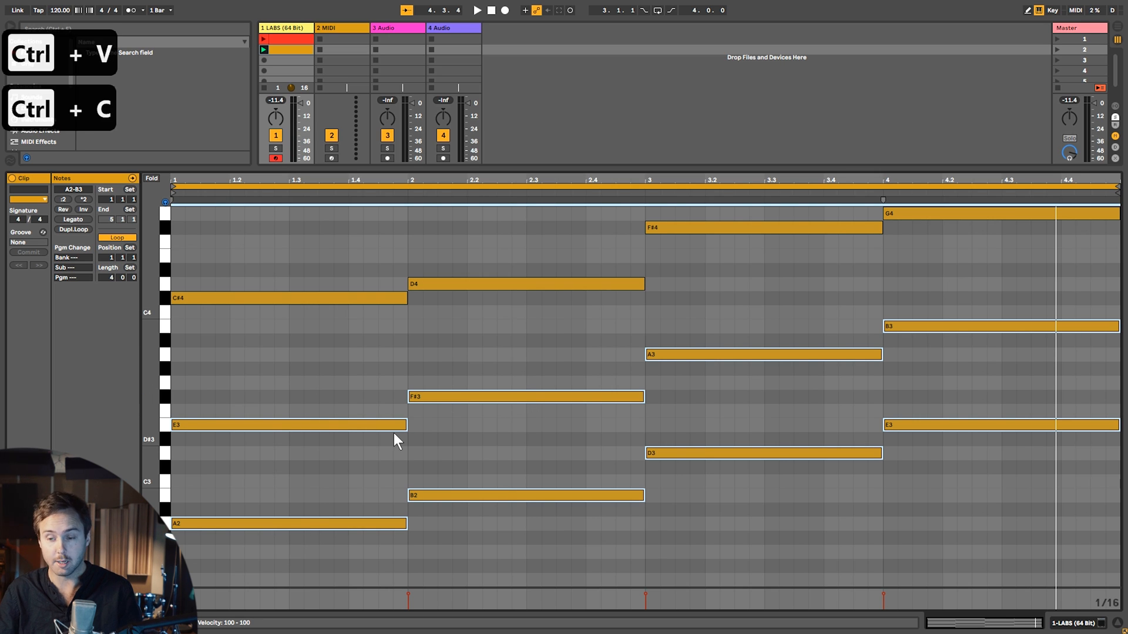
key(shift+Down)
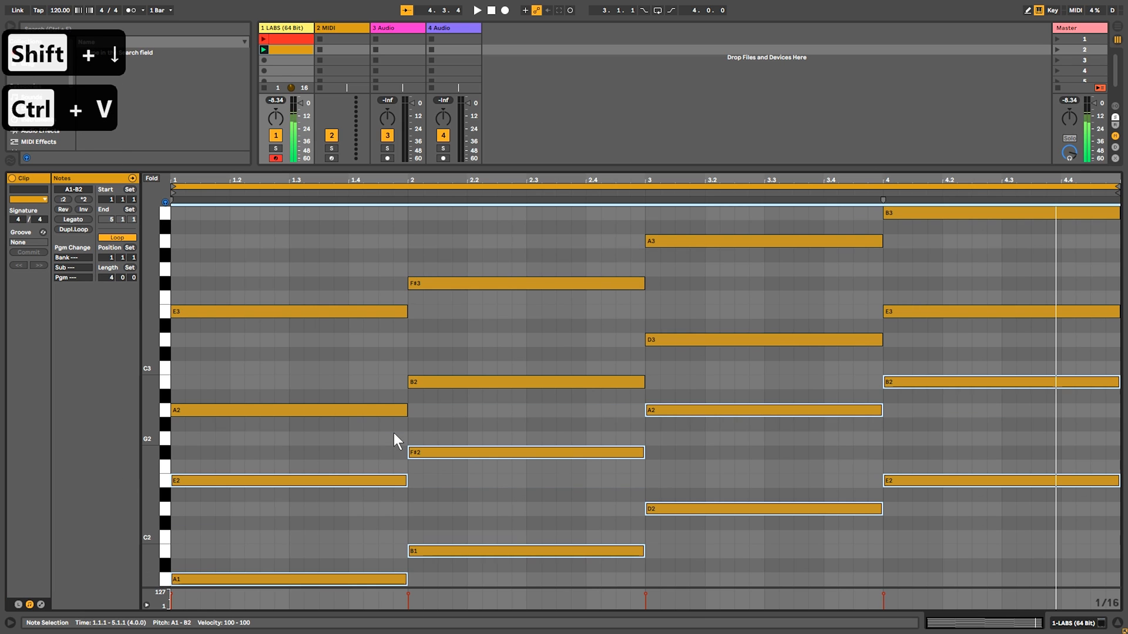
key(space)
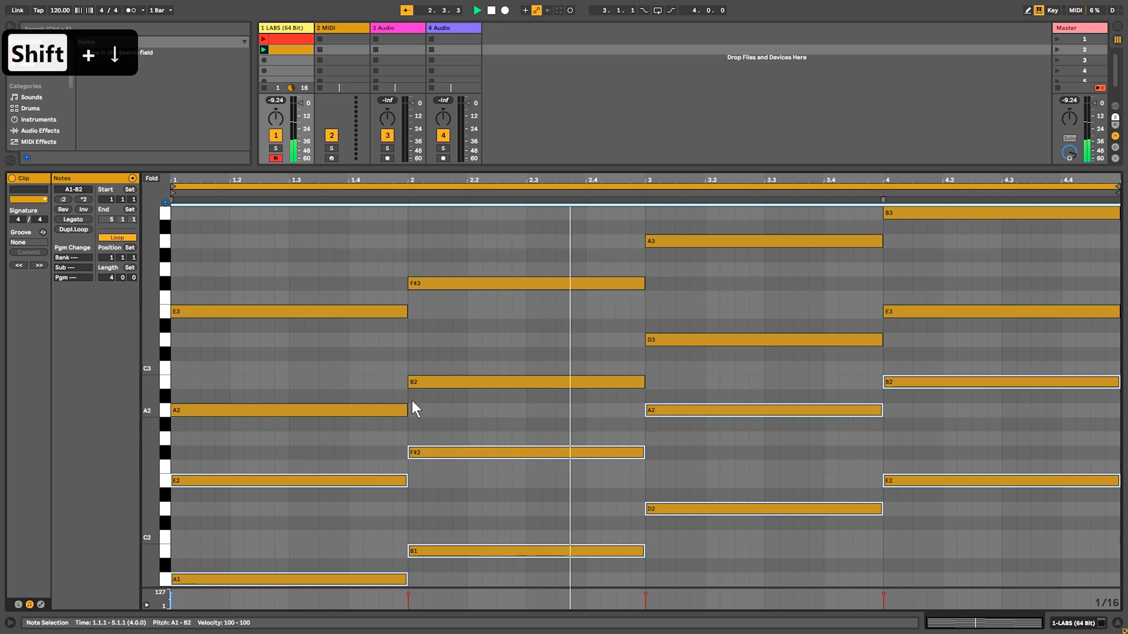
Copy the orange chord clip to the same scene slot of the 2 MIDI track and reopen the original clip.
scroll(473, 378, up, 5)
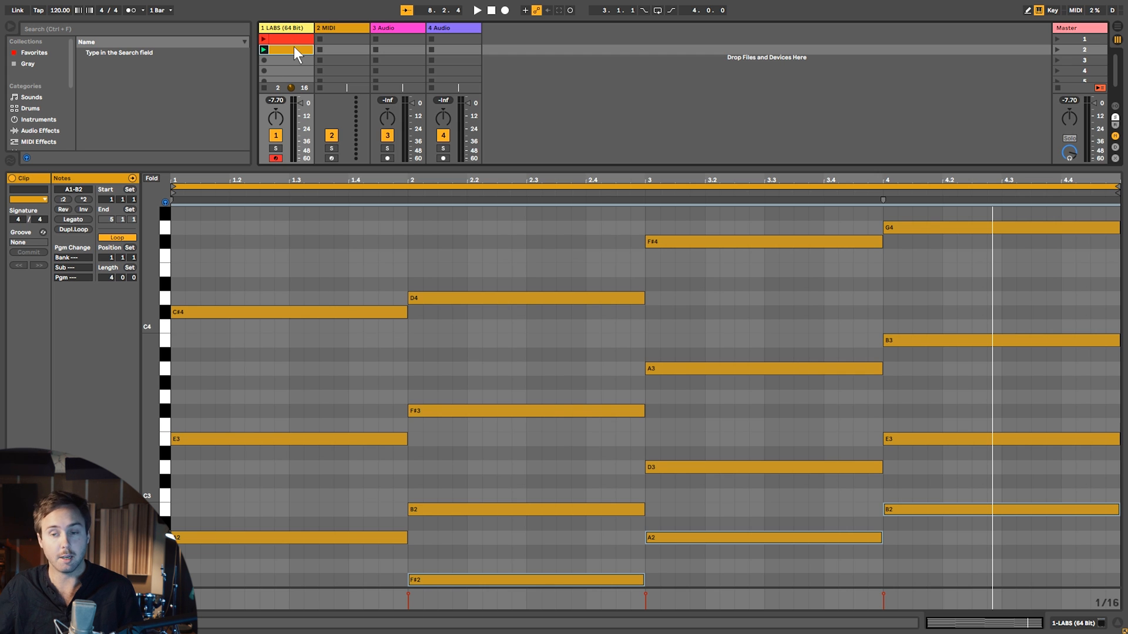
drag(294, 47, 342, 48)
click(292, 50)
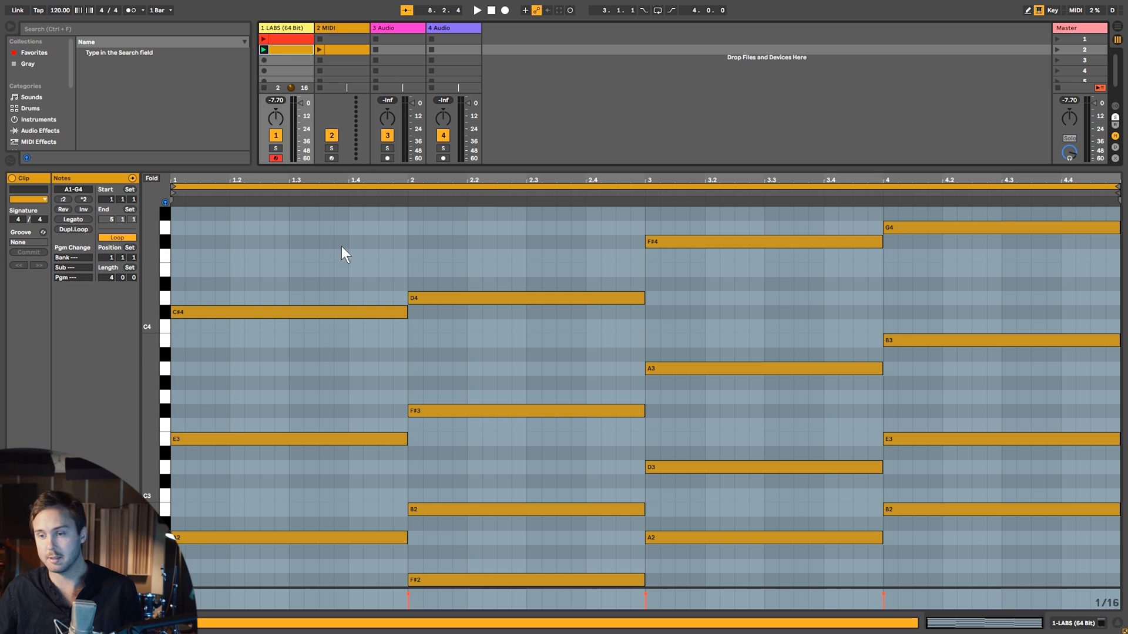
Raise the first chord's A2 note one octave to A3.
scroll(366, 355, down, 1)
scroll(352, 399, down, 4)
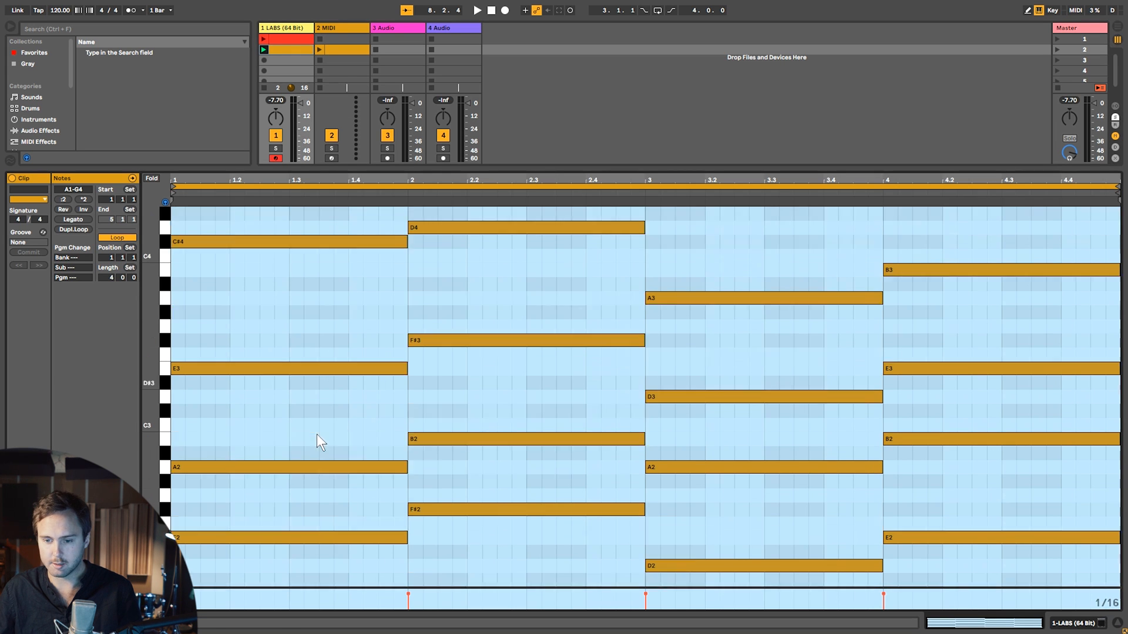
scroll(308, 487, up, 1)
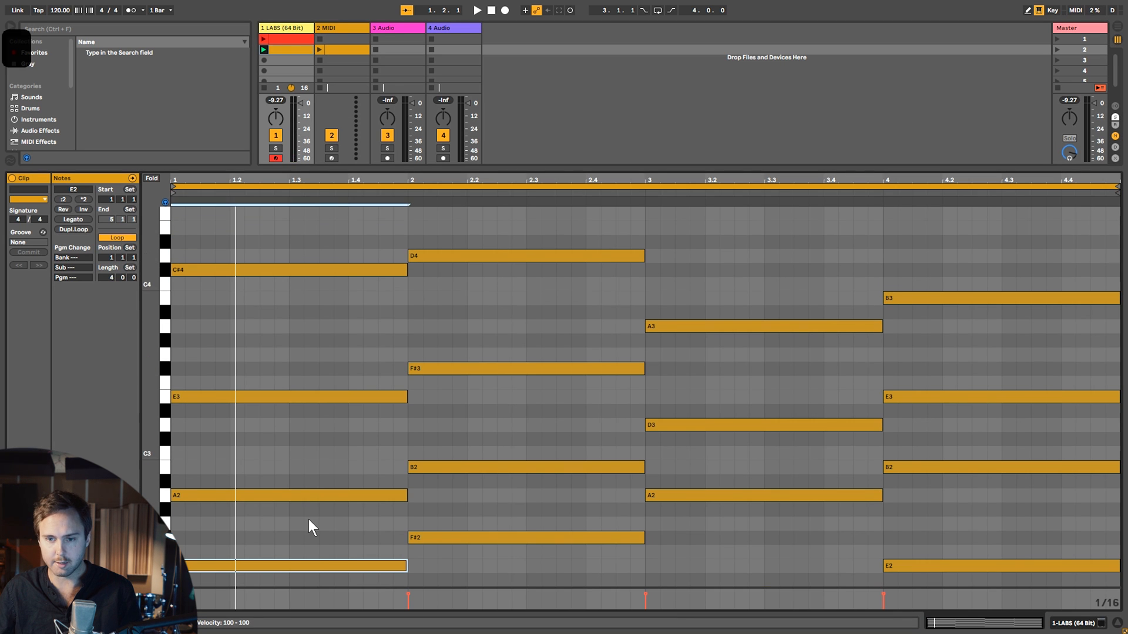
click(303, 495)
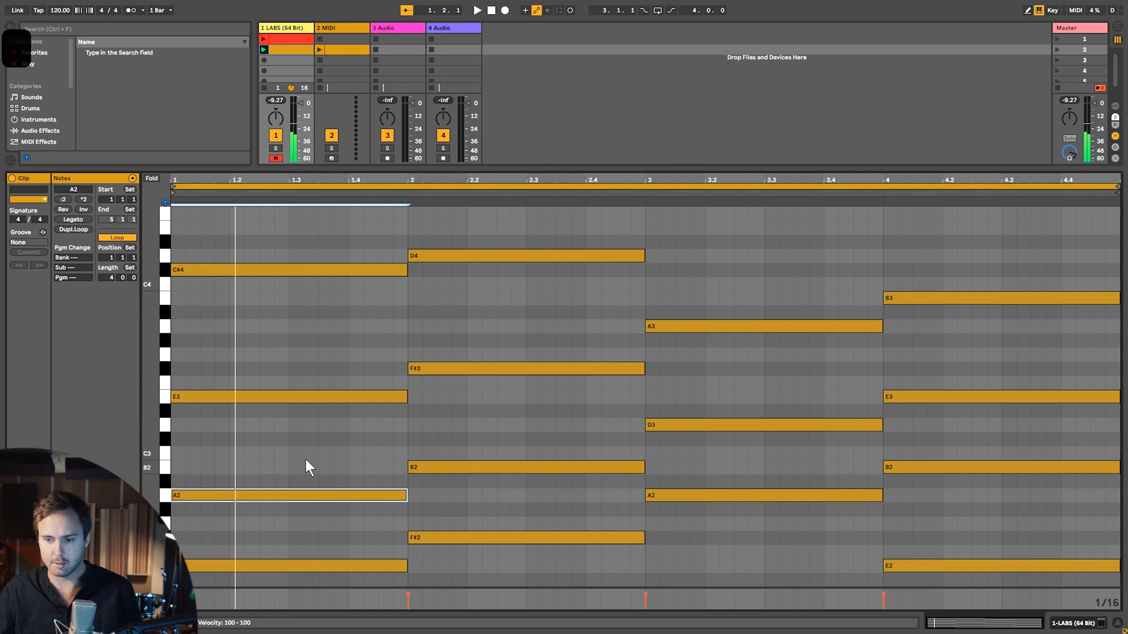
key(shift+Up)
key(shift+Up)
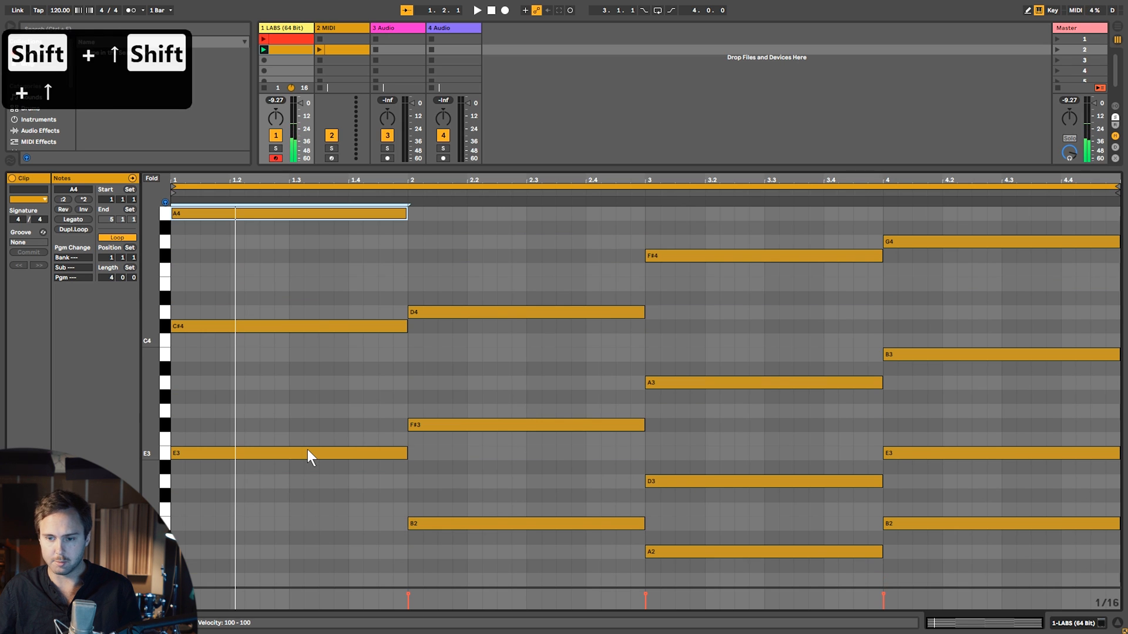
scroll(308, 453, down, 1)
key(shift+Down)
Move the first chord's E3 up to E4 and its C#4 down to C#3, and play the progression.
click(307, 424)
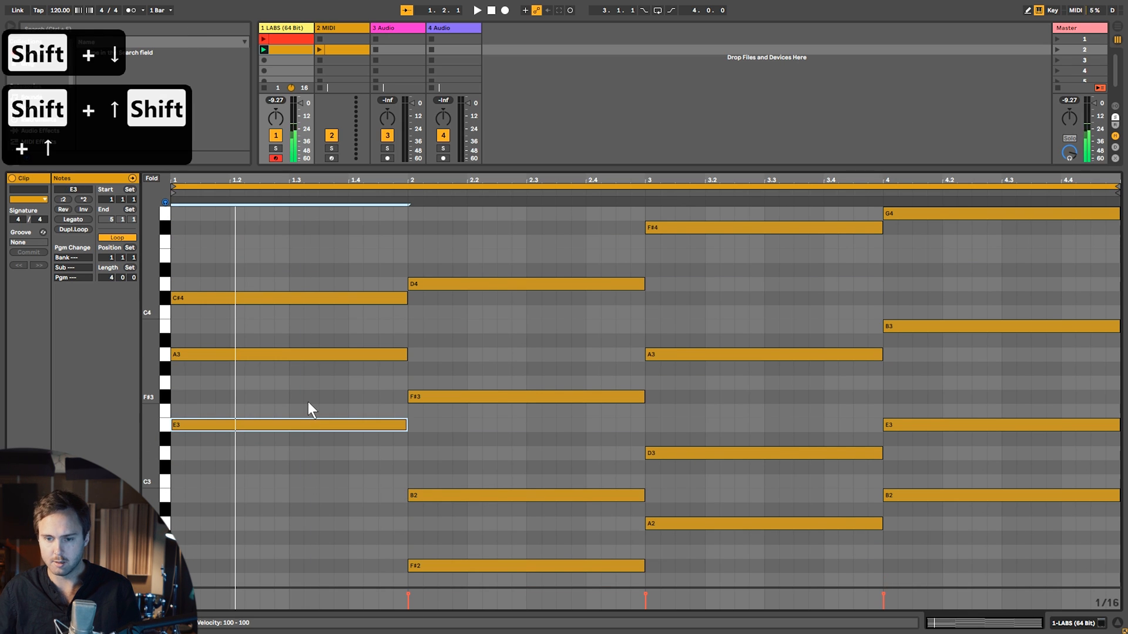
key(shift+Up)
click(326, 298)
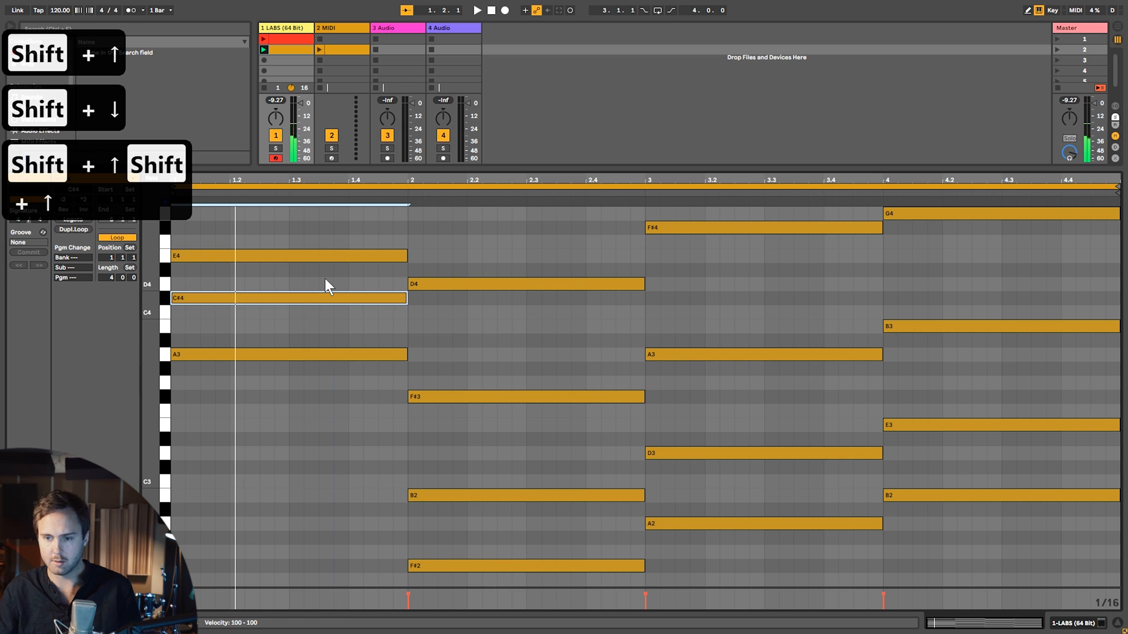
key(shift+Down)
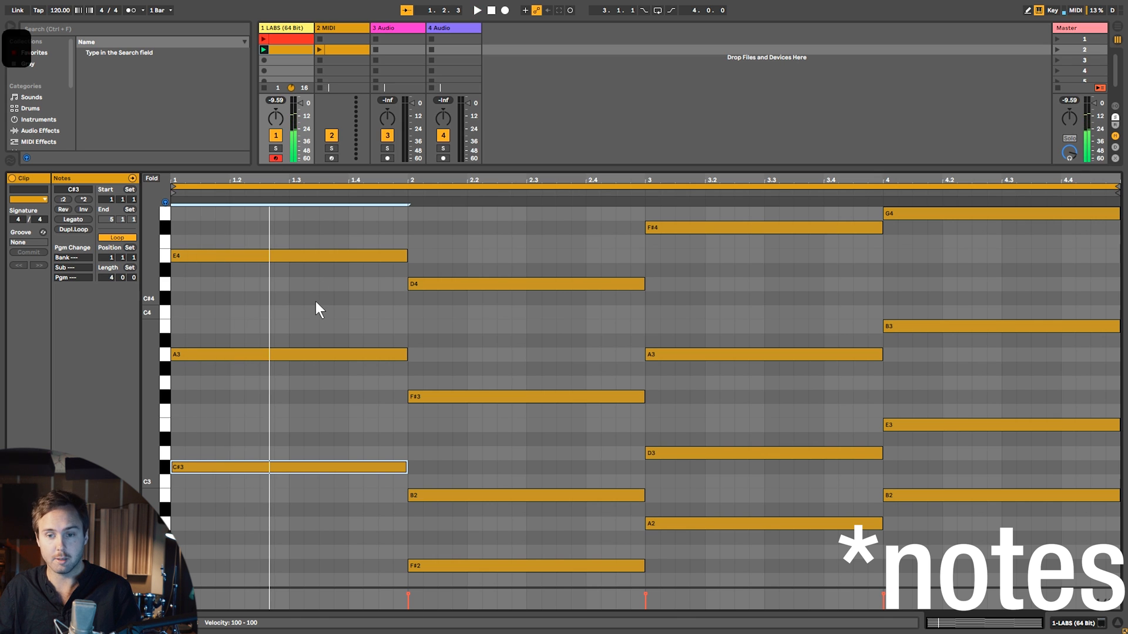
click(311, 256)
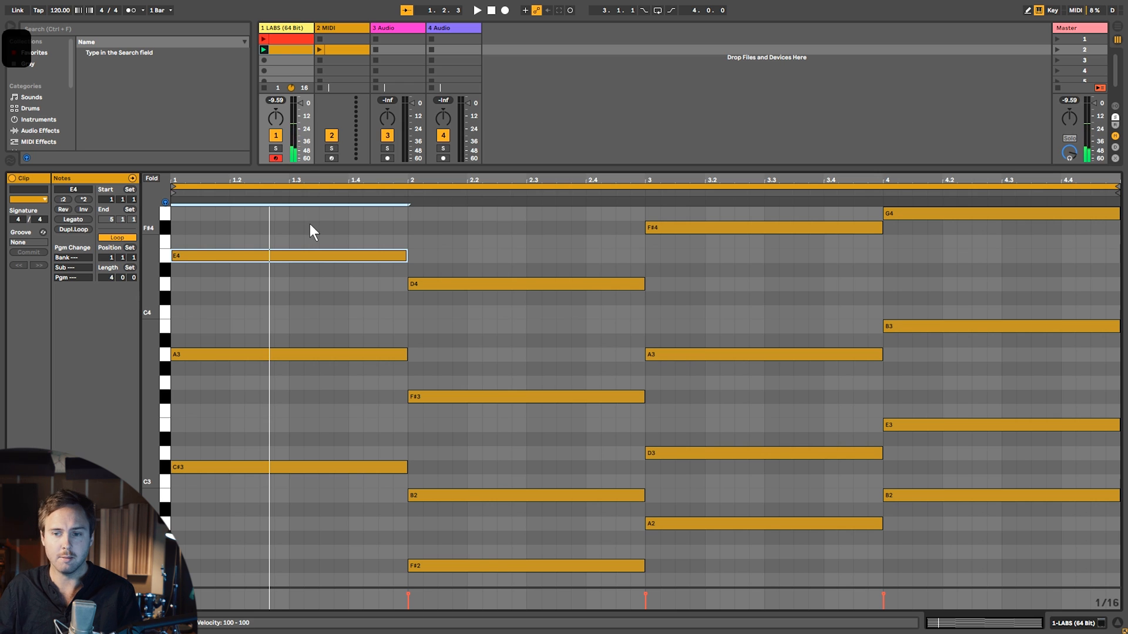
key(space)
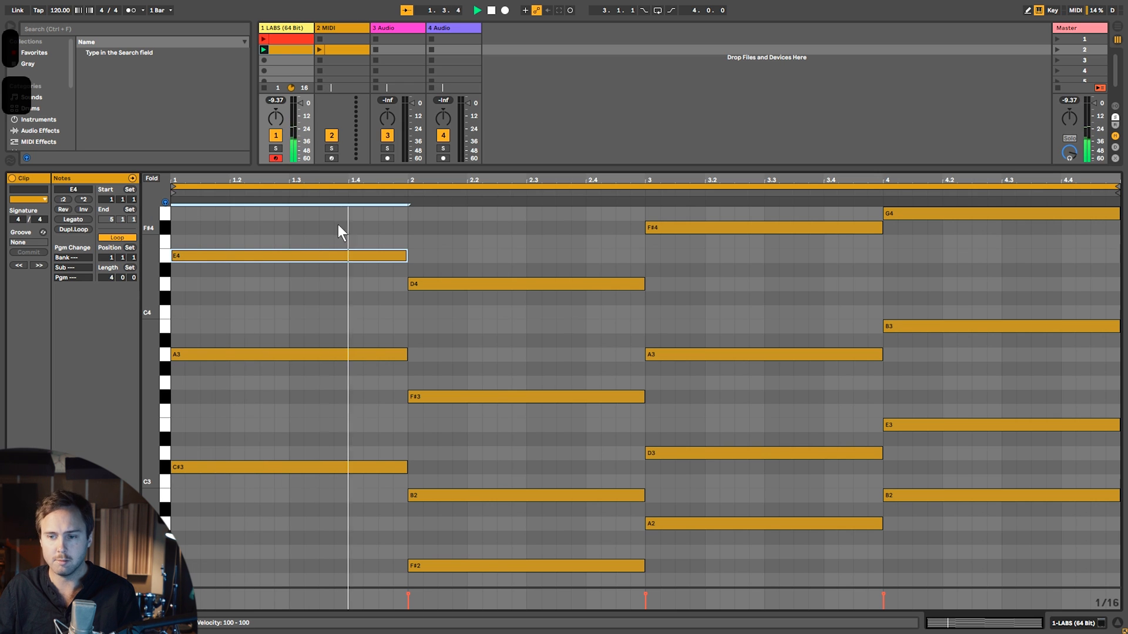
click(511, 284)
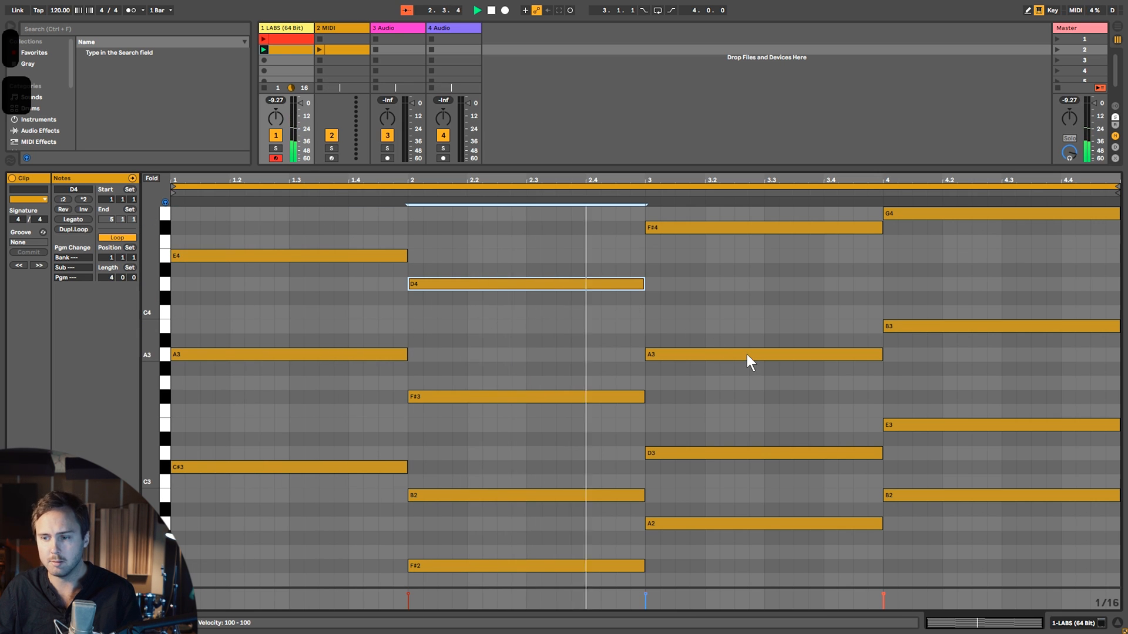
key(space)
Lower the fourth chord's G4 note two octaves to G2.
click(977, 424)
click(976, 326)
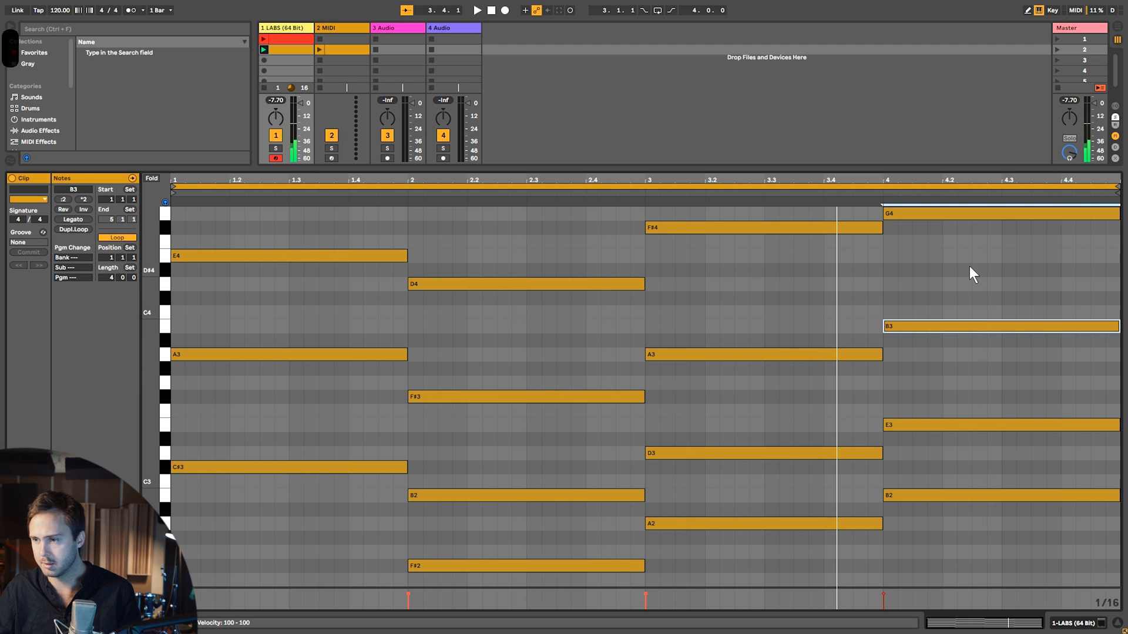
click(950, 214)
key(shift+Down)
key(shift+Down)
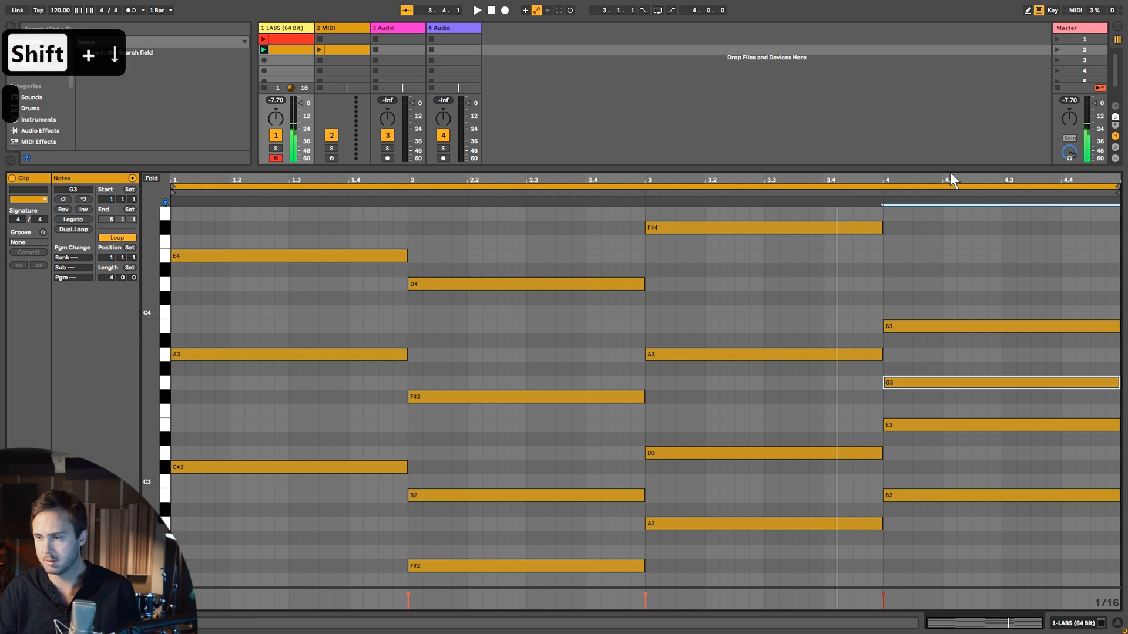
scroll(992, 351, down, 3)
scroll(992, 351, up, 2)
Raise the fourth chord's G2 note one octave to G3 and play the progression.
click(974, 365)
click(961, 313)
scroll(956, 379, down, 4)
click(942, 434)
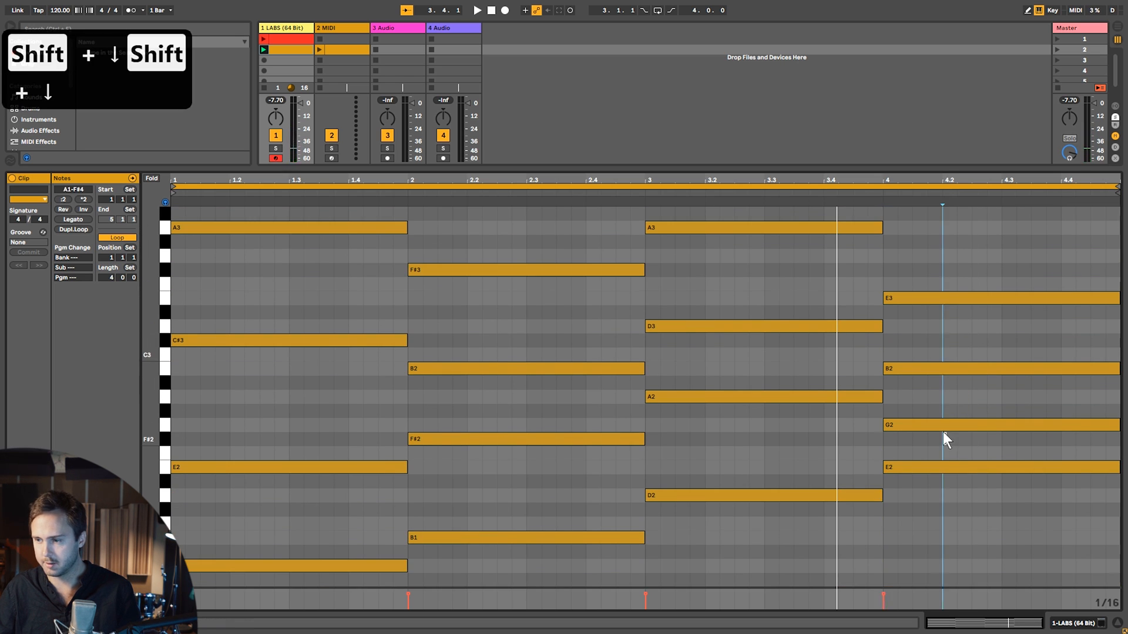
click(947, 427)
scroll(958, 405, up, 3)
key(shift+Up)
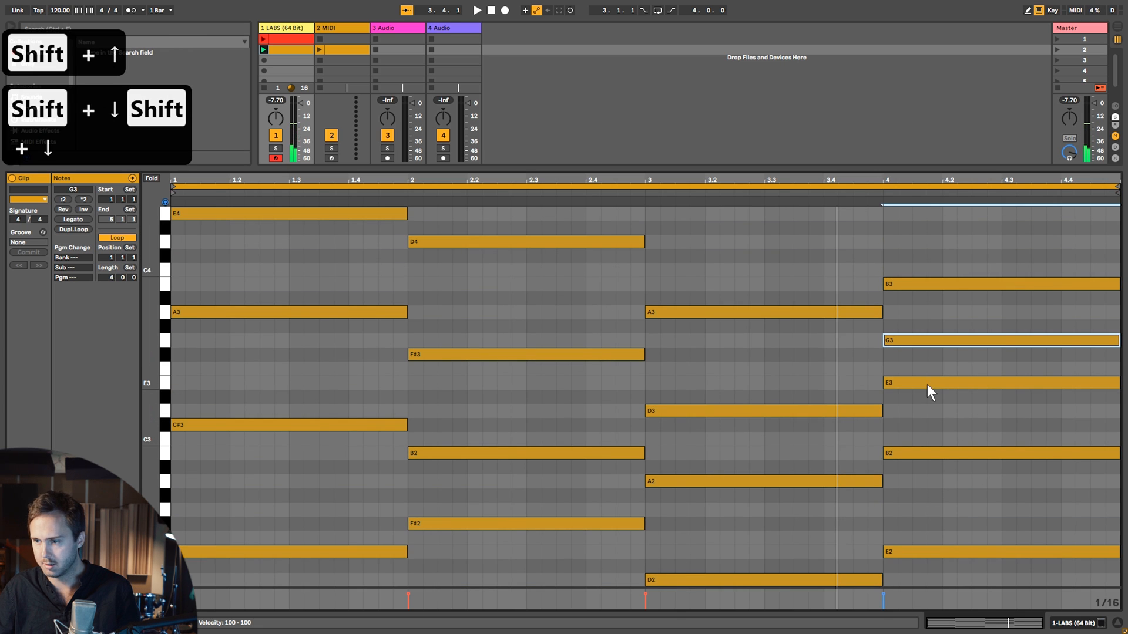
scroll(946, 386, up, 2)
key(space)
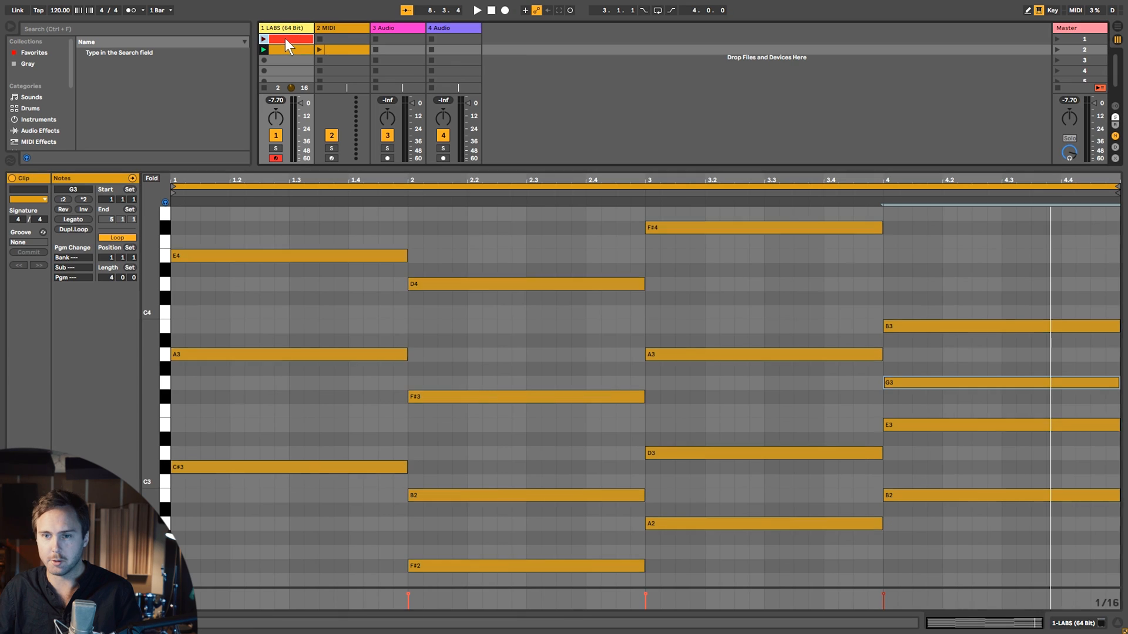
Copy the red chord clip to the first slot of the 2 MIDI track and reopen the original clip.
click(276, 39)
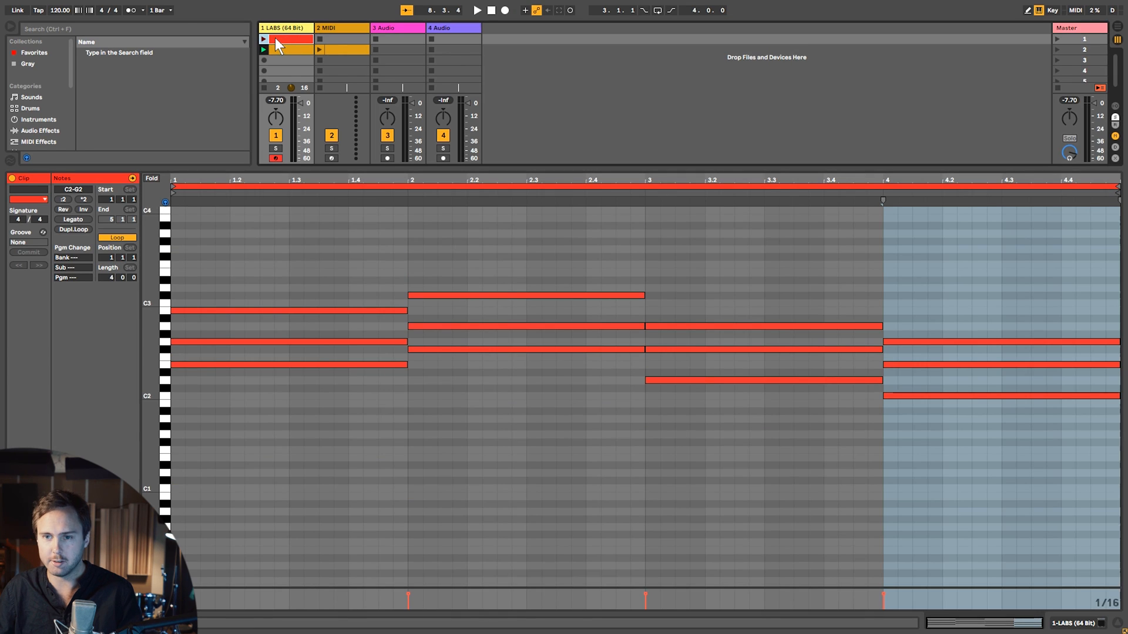
drag(347, 44, 347, 43)
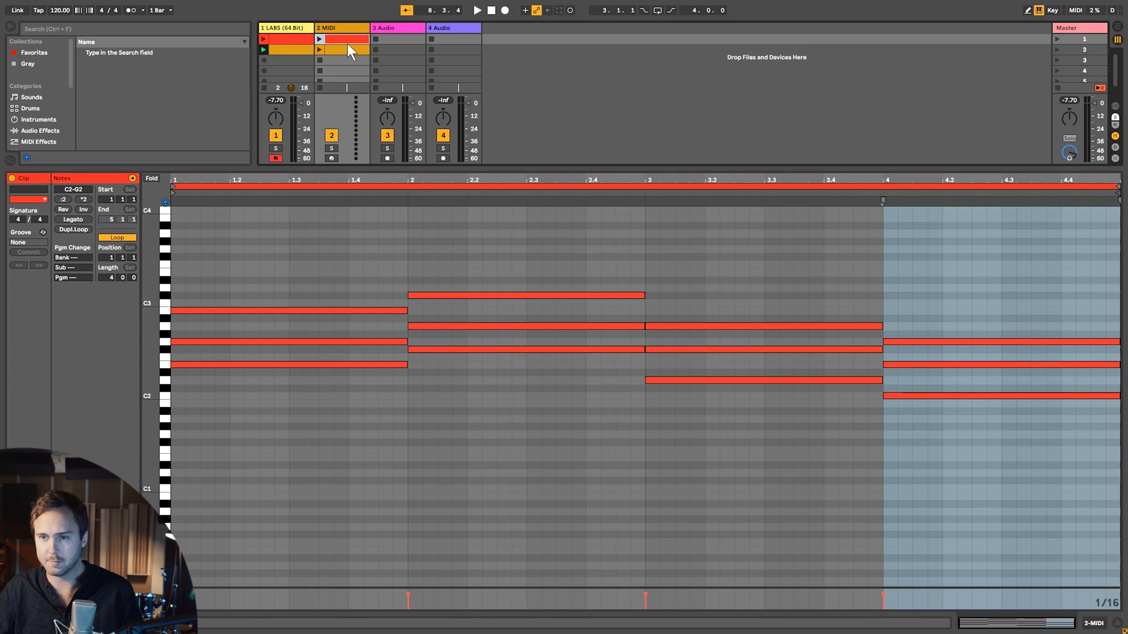
double_click(292, 38)
Raise the middle note of each of the red clip's four chords one octave, to G3, A3, F#3 and E3.
scroll(397, 363, up, 1)
click(364, 377)
click(367, 373)
shift+click(481, 357)
shift+click(682, 380)
shift+click(935, 395)
key(shift+Up)
Duplicate the outer notes of the red clip's four chords one octave lower and launch the clip.
drag(331, 445, 487, 322)
drag(757, 463, 903, 352)
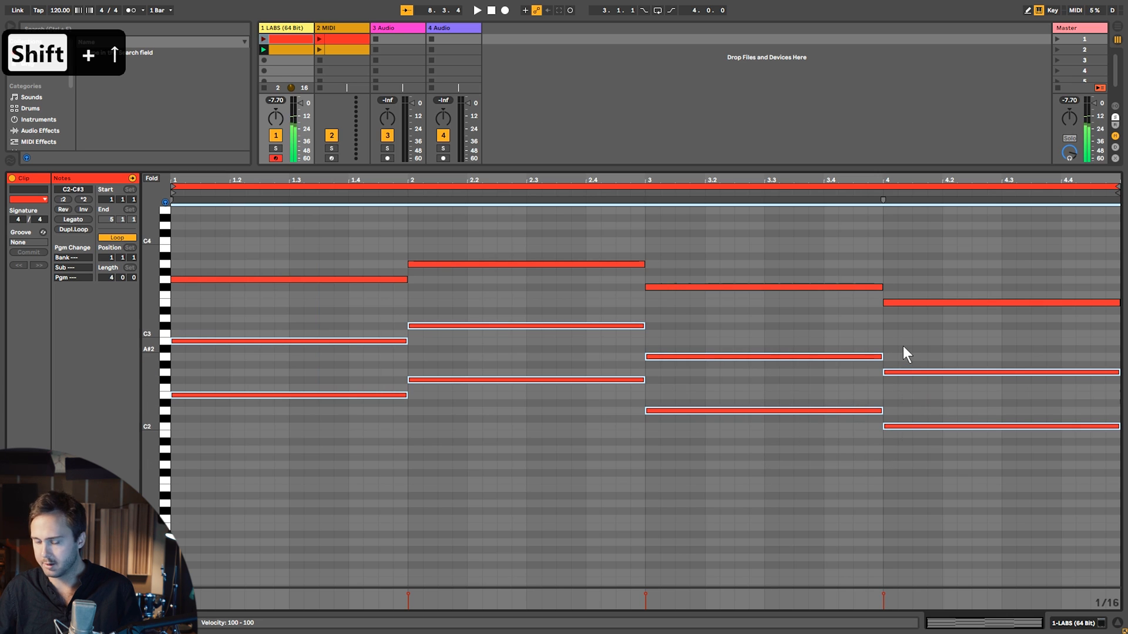
key(ctrl+c)
key(ctrl+v)
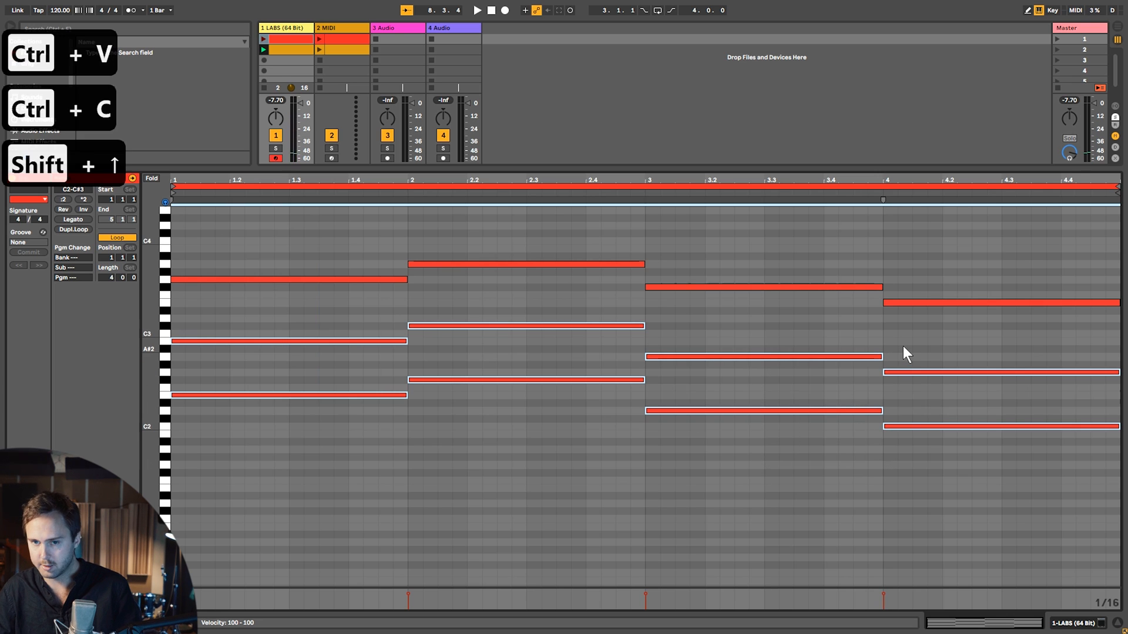
key(shift+Down)
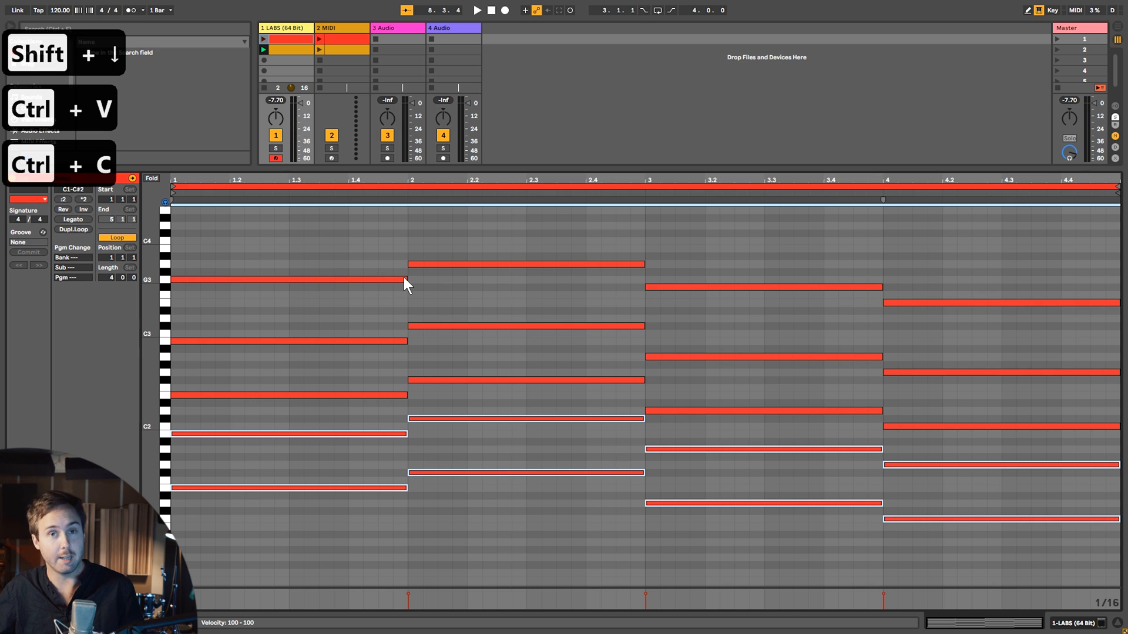
click(262, 39)
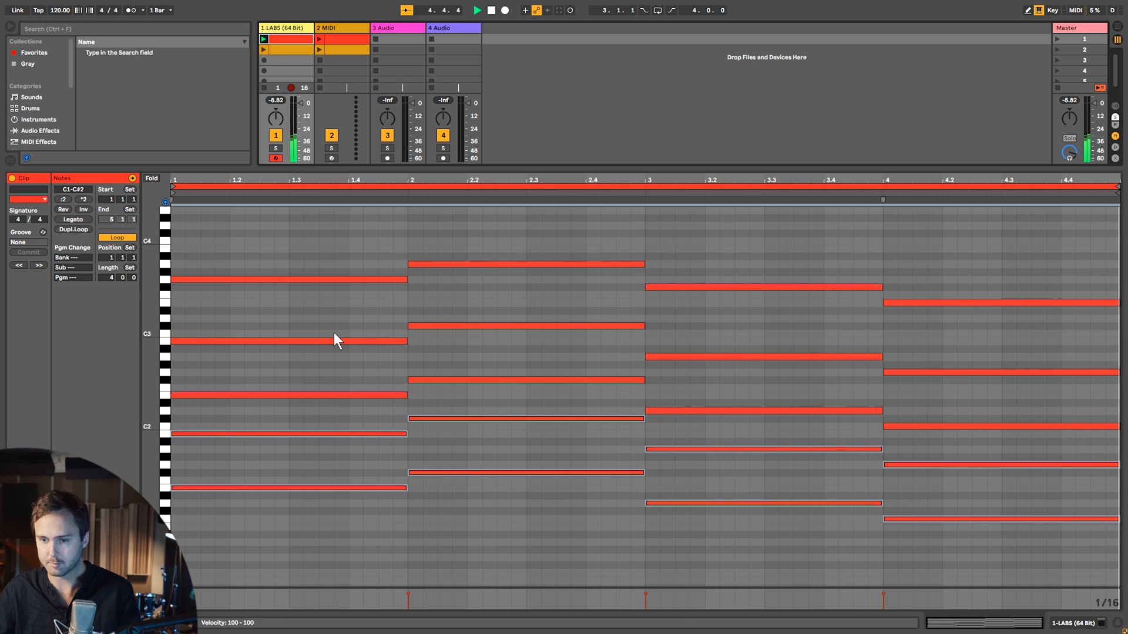
Revoice the first chord by raising B2 to B3 and E2 to E3, lowering G3 to G2, and play the progression.
click(306, 394)
click(305, 341)
drag(313, 333, 309, 284)
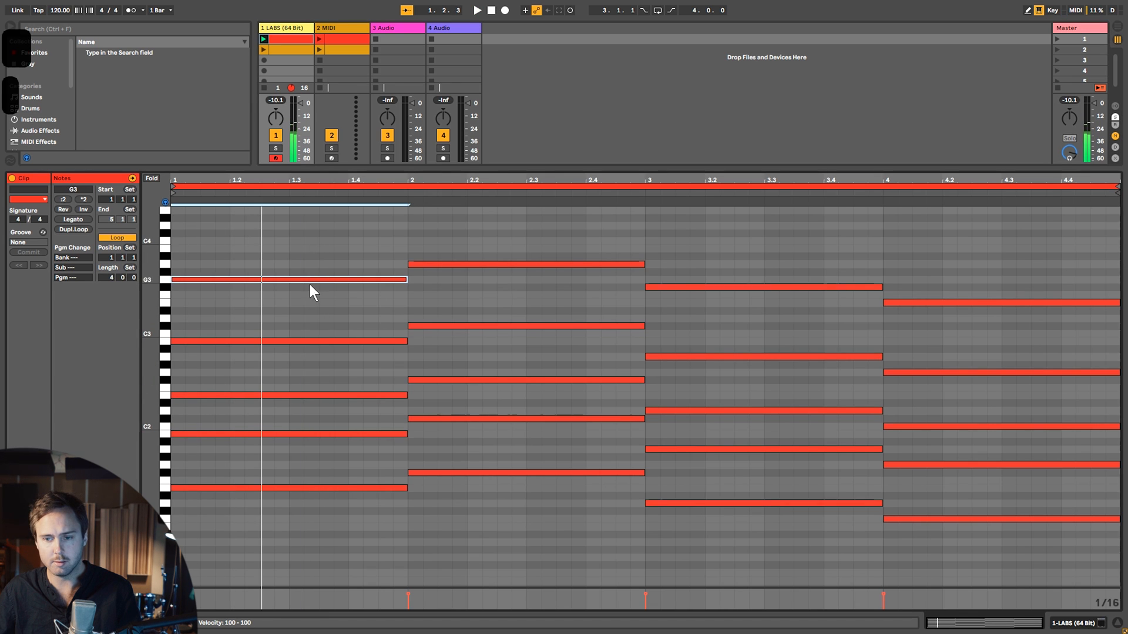
click(310, 341)
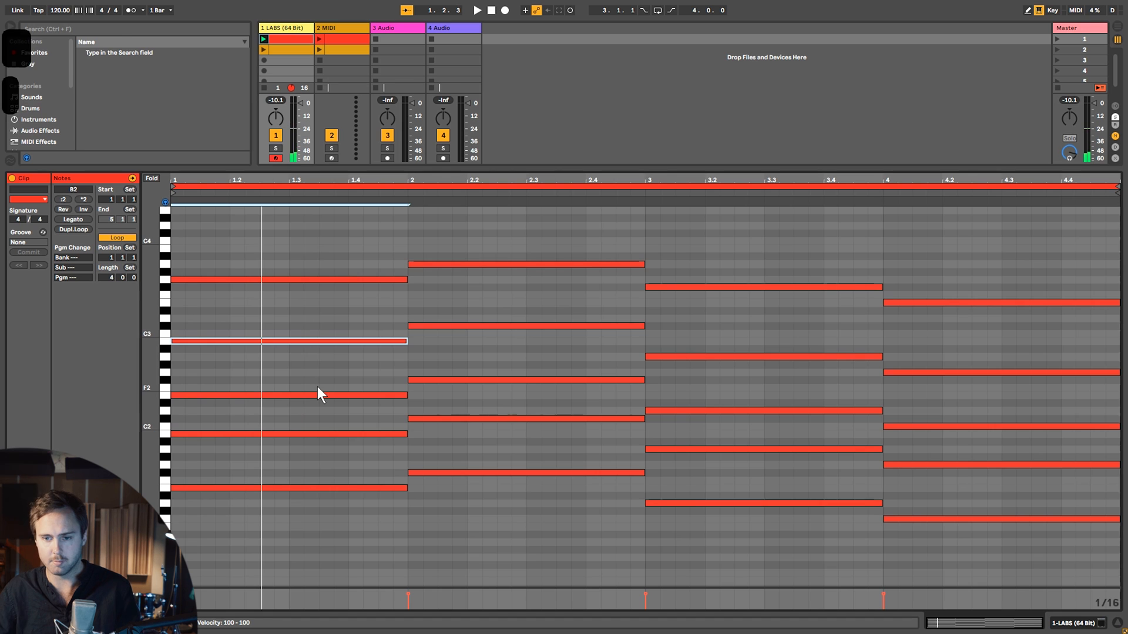
key(shift+Up)
click(344, 394)
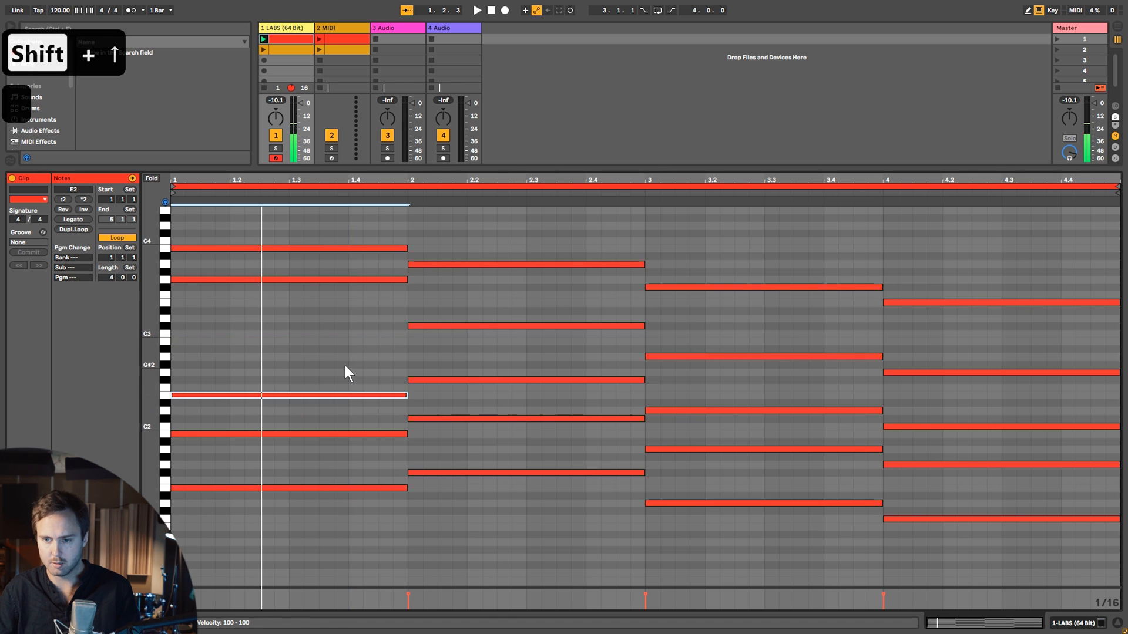
key(shift+Up)
click(320, 281)
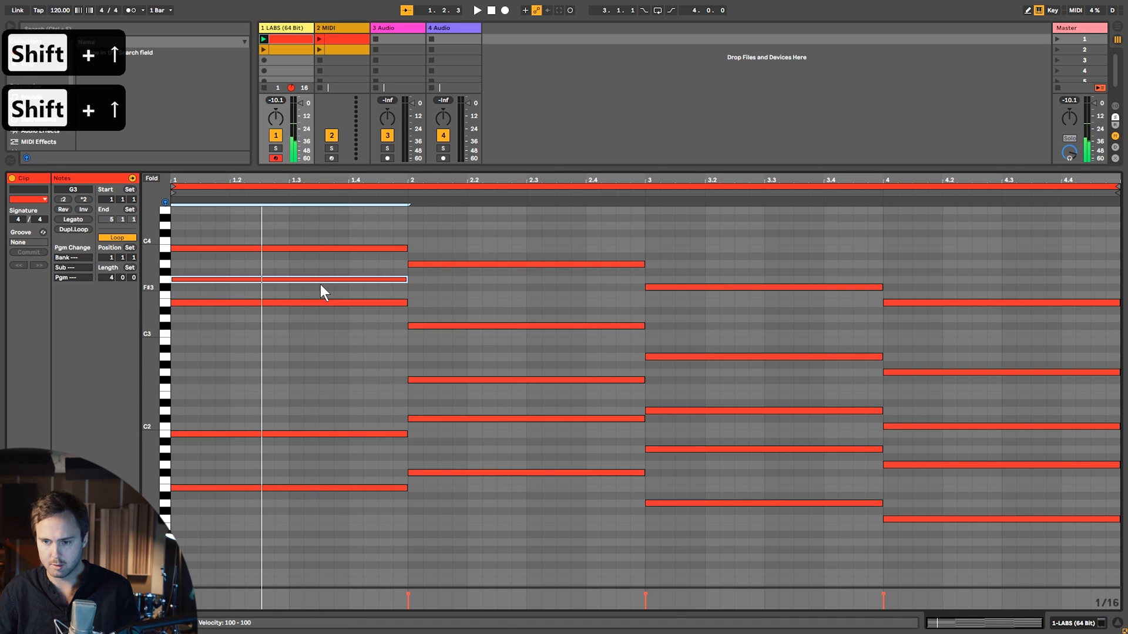
key(shift+Down)
click(316, 248)
key(space)
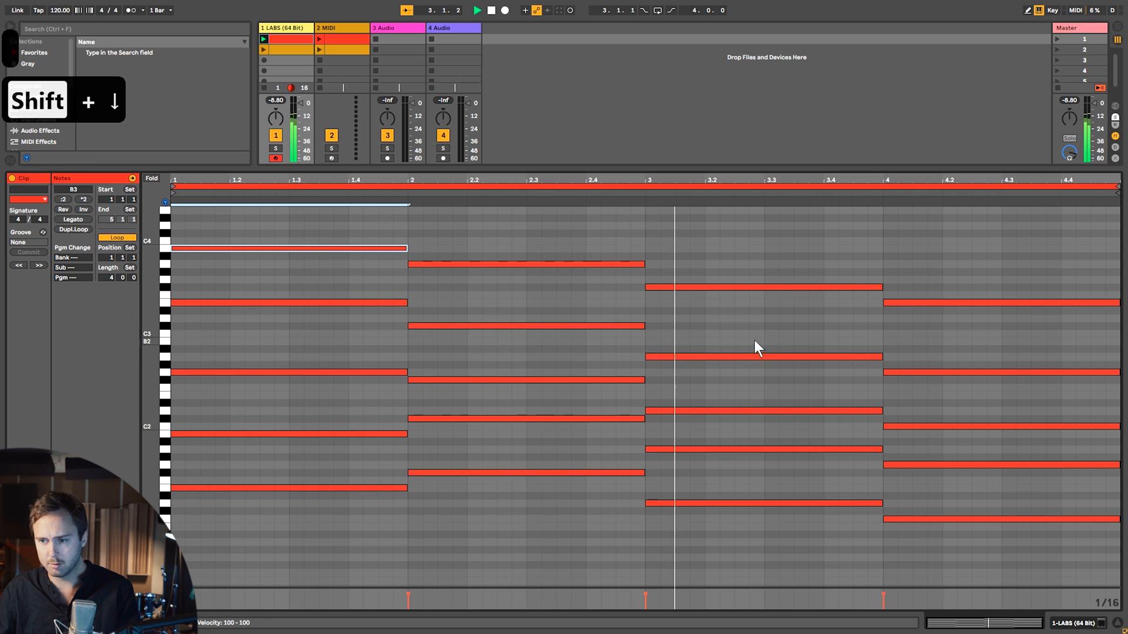
Revoice the fourth chord by raising G2 to G3 and C2 to C3, lowering E3 to E2, and play the progression.
click(977, 426)
click(966, 372)
click(968, 303)
click(961, 372)
key(shift+Up)
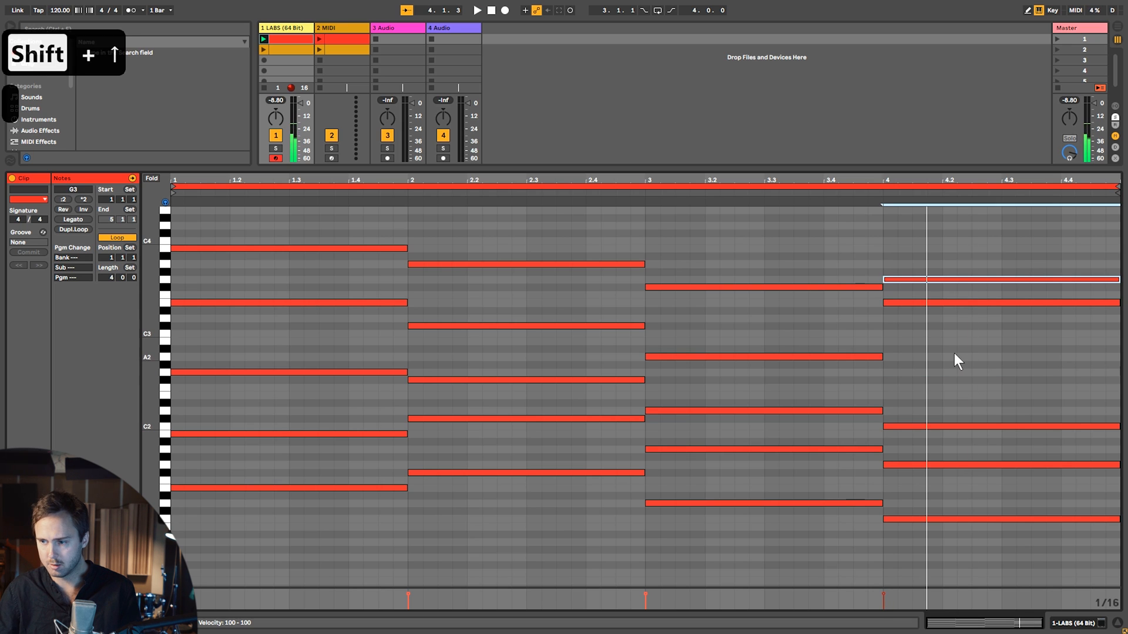
click(928, 302)
key(shift+Down)
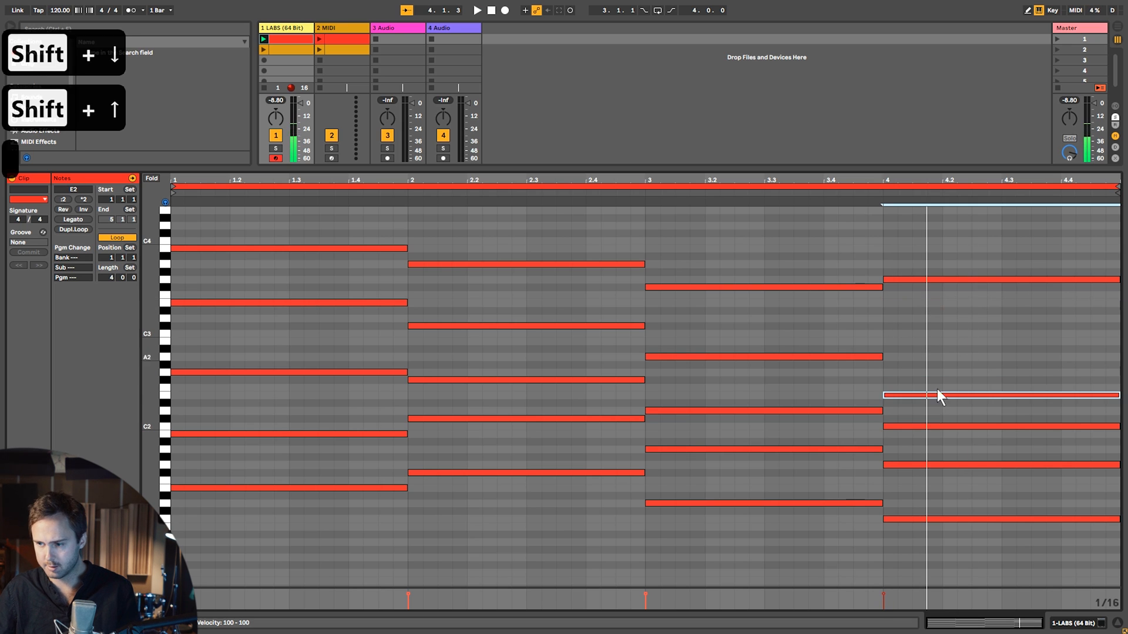
click(939, 424)
key(shift+Up)
key(space)
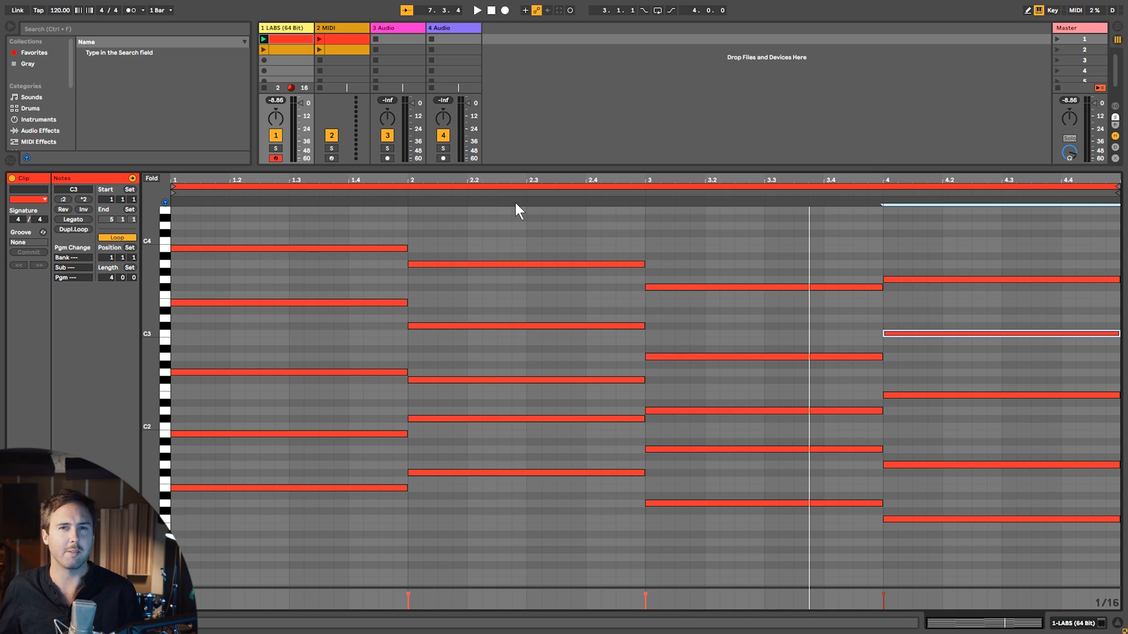
Duplicate the clip's four-bar loop to make it eight bars long and play it.
click(516, 204)
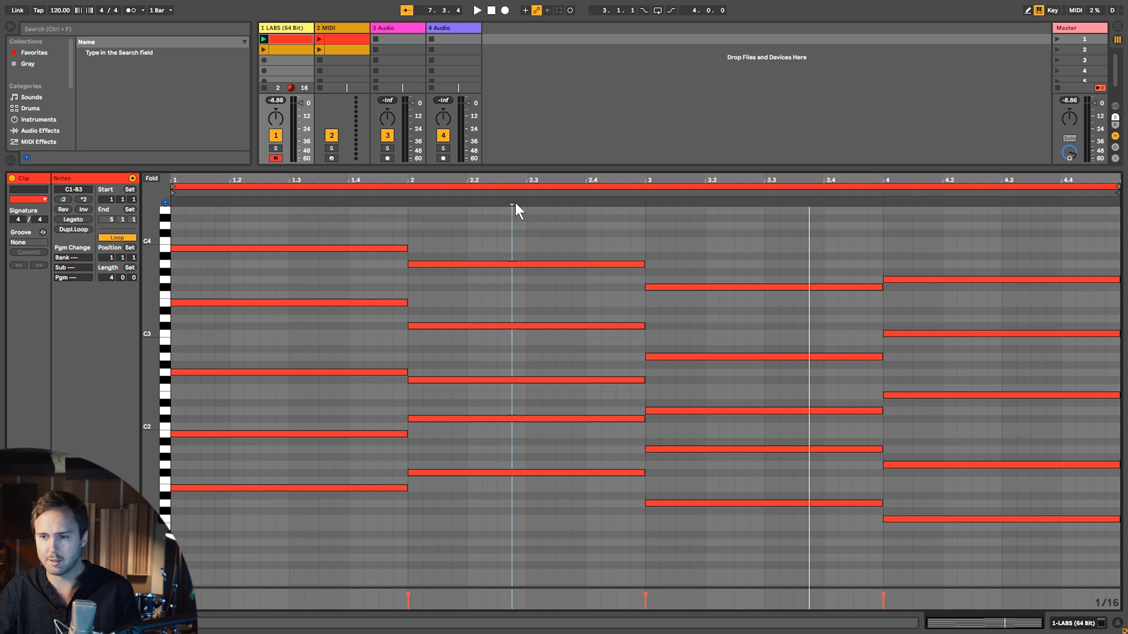
click(73, 229)
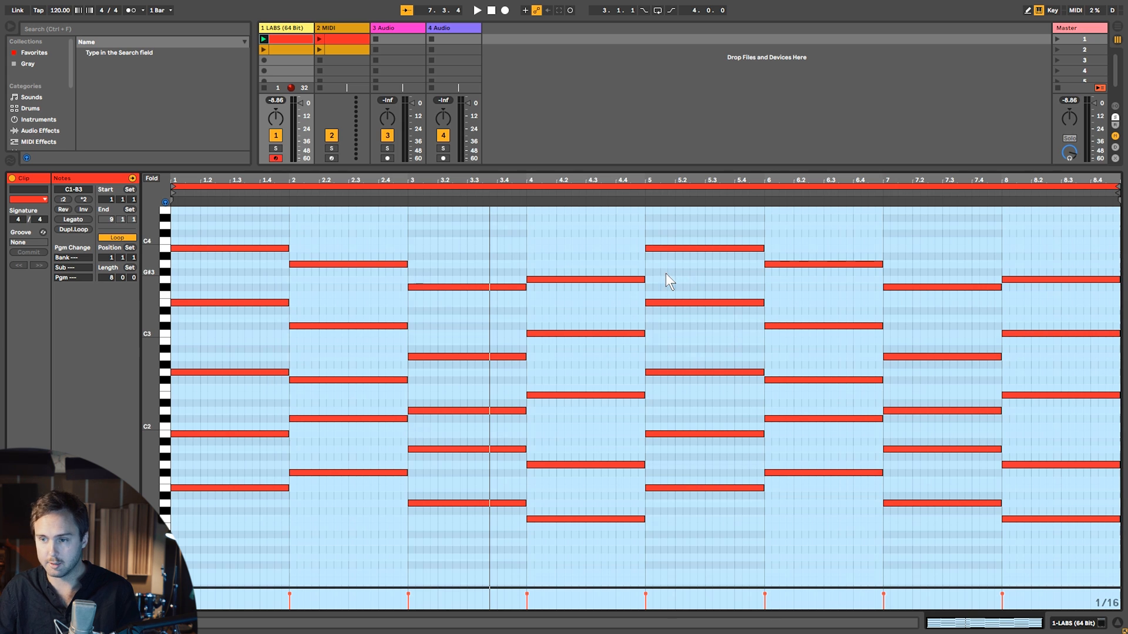
key(space)
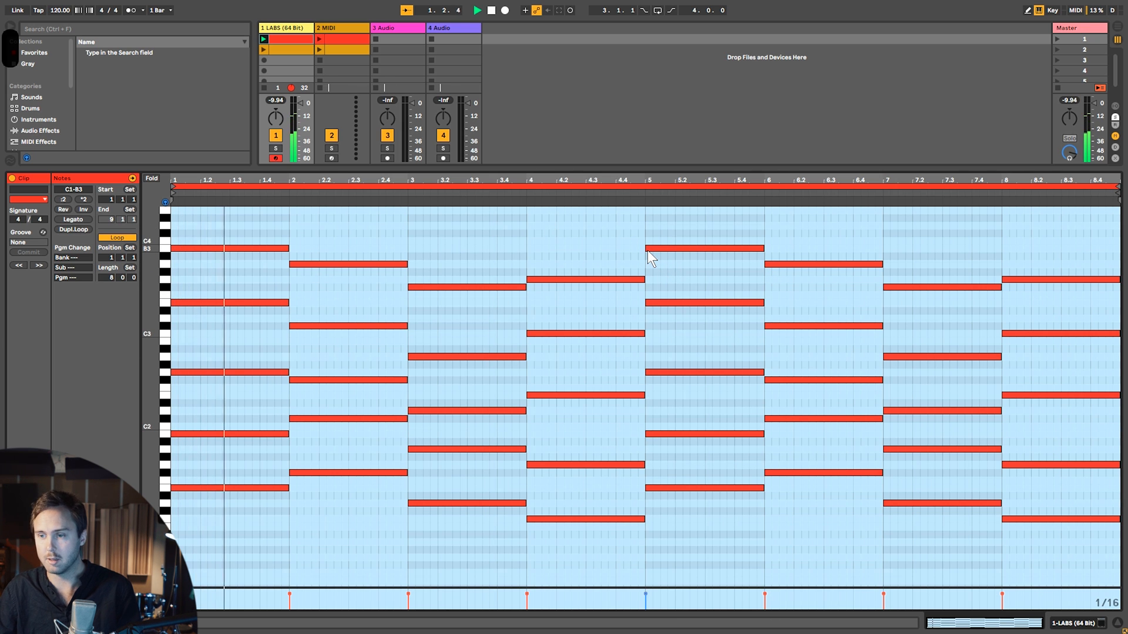
click(600, 249)
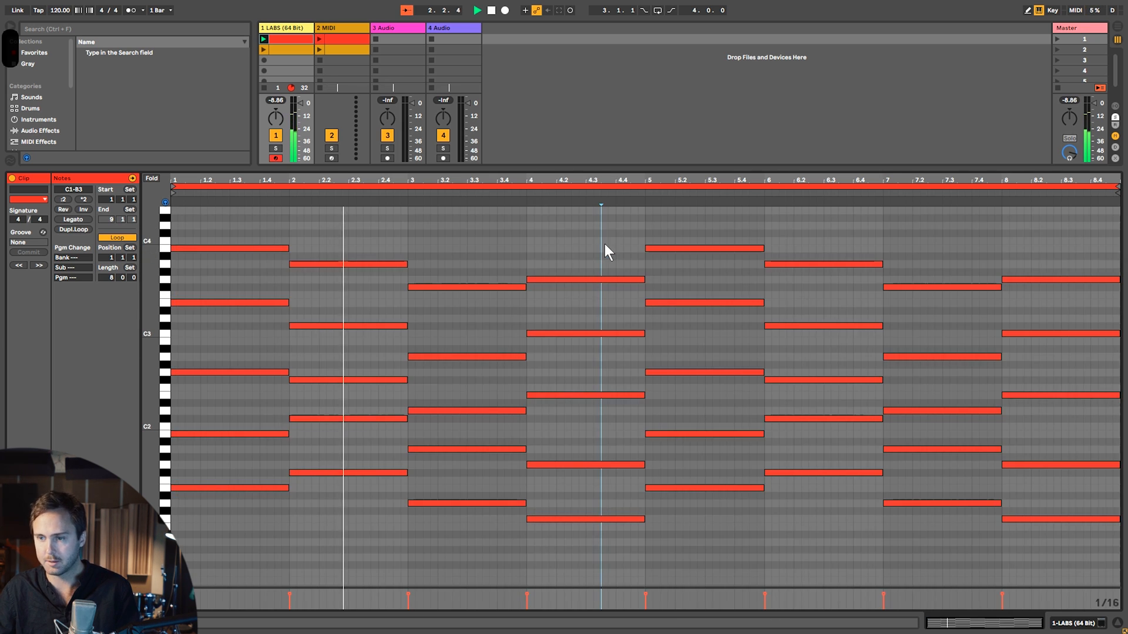
Revoice the fifth chord by raising G2 to G3, lowering B3 to B2 and E3 to E2, and play the progression.
click(695, 372)
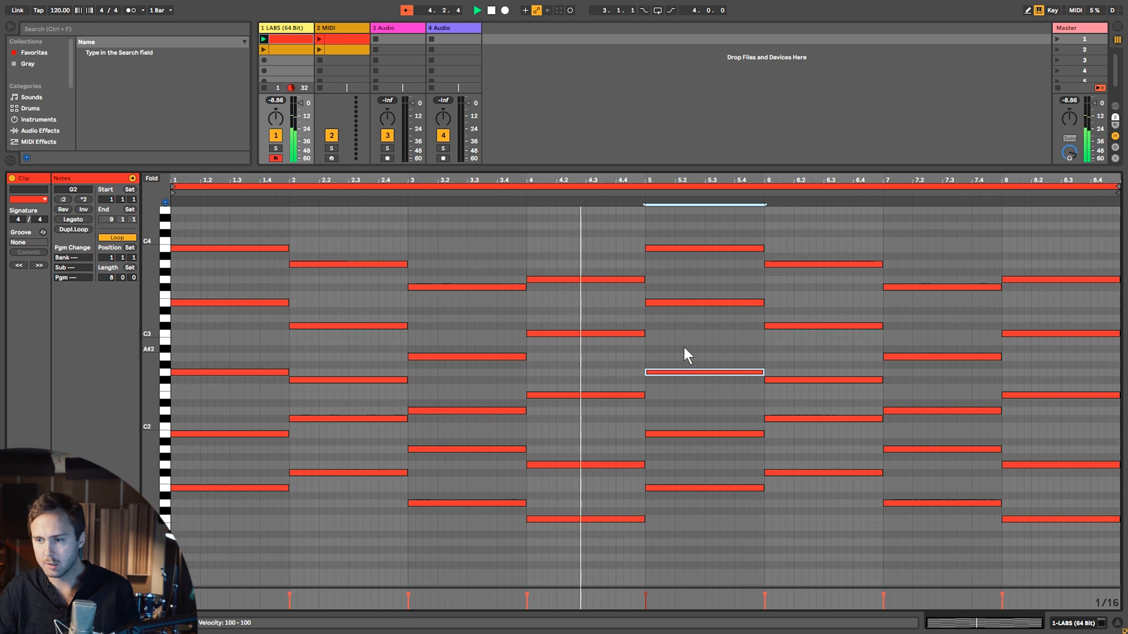
key(shift+Up)
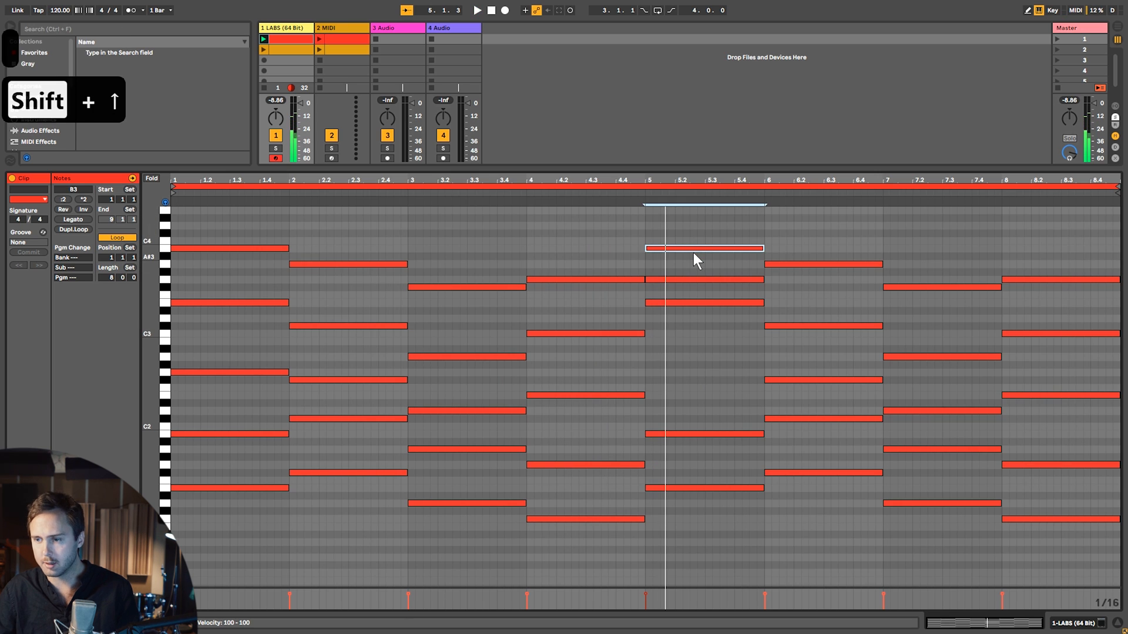
key(shift+Down)
click(671, 303)
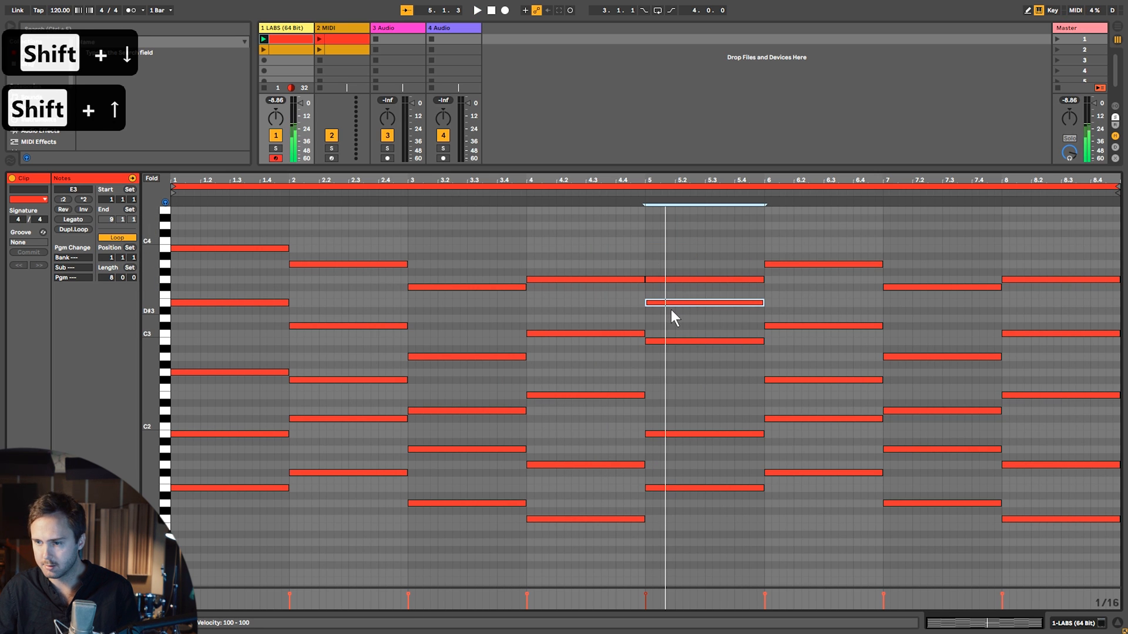
key(shift+Down)
key(space)
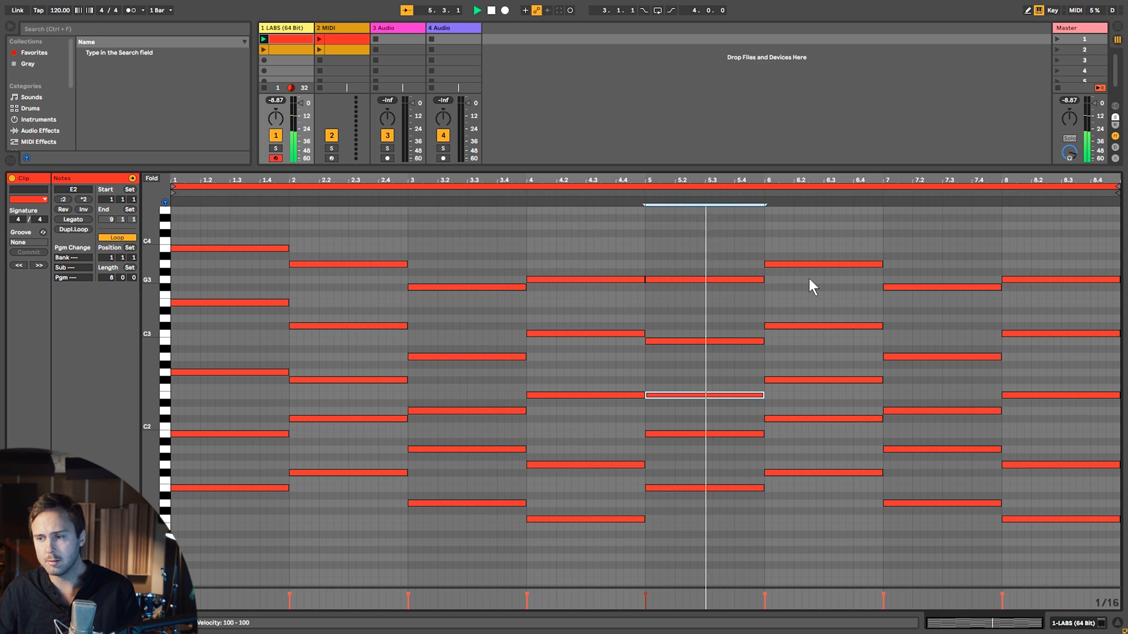
Revoice the sixth chord by raising F#2 one octave to F#3 and lowering A3 one octave to A2.
click(805, 323)
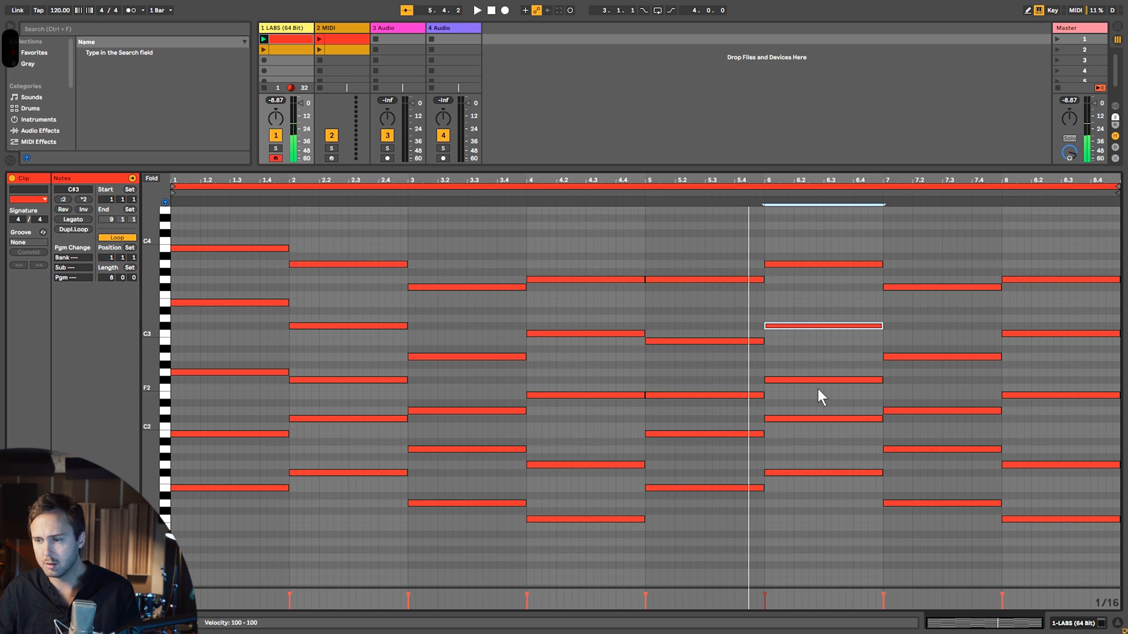
key(shift+Up)
click(820, 264)
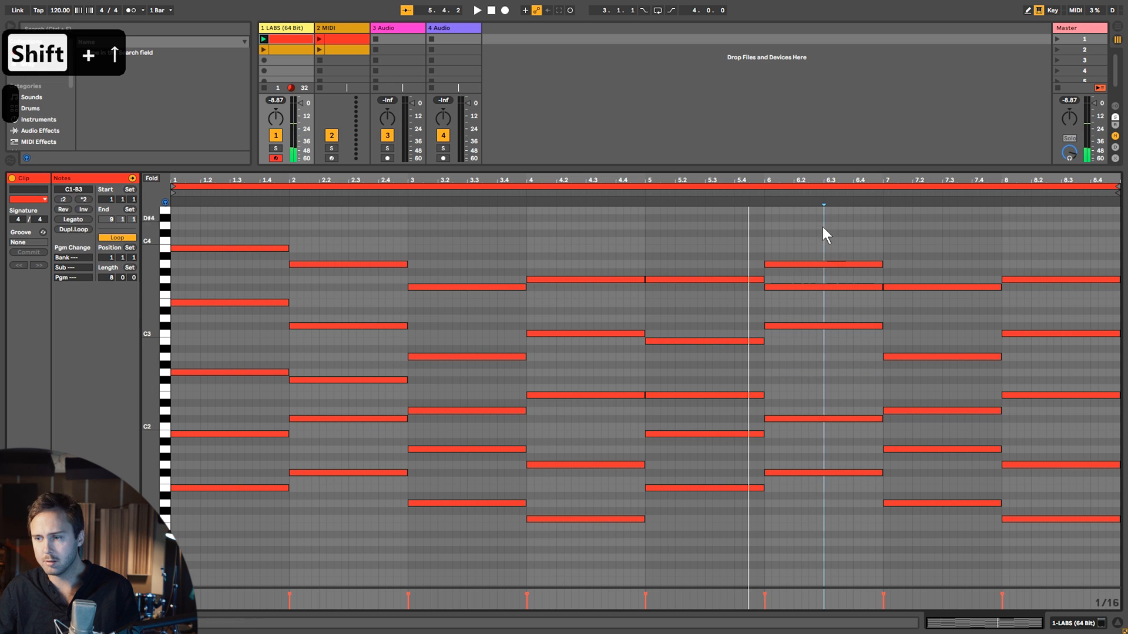
key(shift+Down)
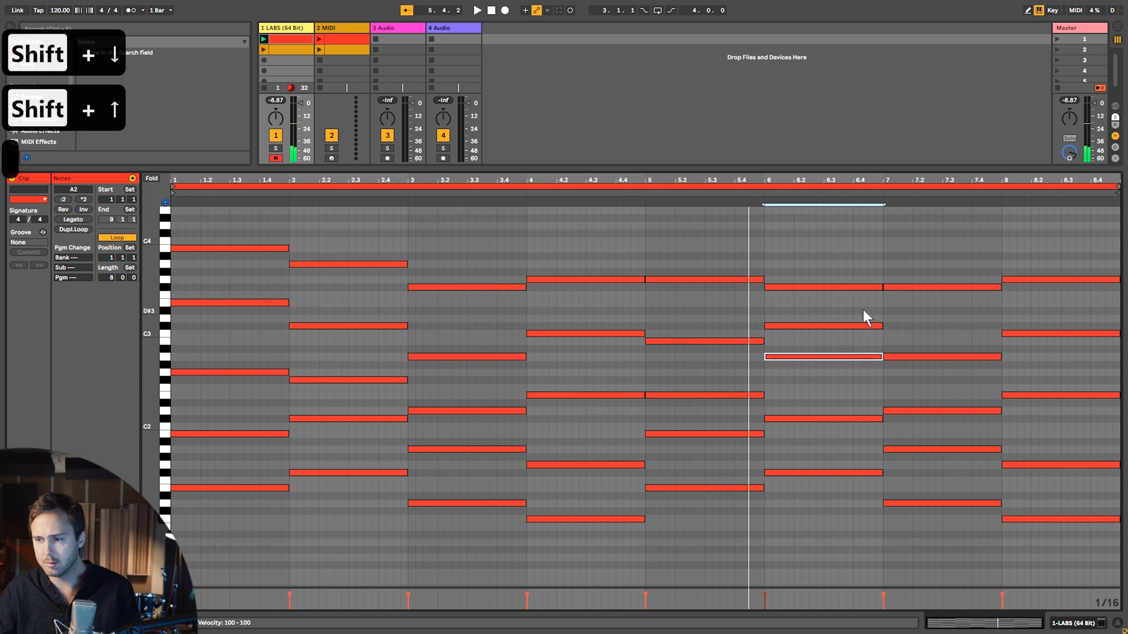
key(shift+Down)
key(shift+Up)
drag(721, 246, 780, 307)
Revoice the eighth chord by raising E2 to E3, lowering G3 to G2 and C3 to C2, and play the progression.
drag(947, 315, 940, 278)
drag(1056, 348, 1058, 326)
drag(1059, 411, 1059, 376)
key(shift+Up)
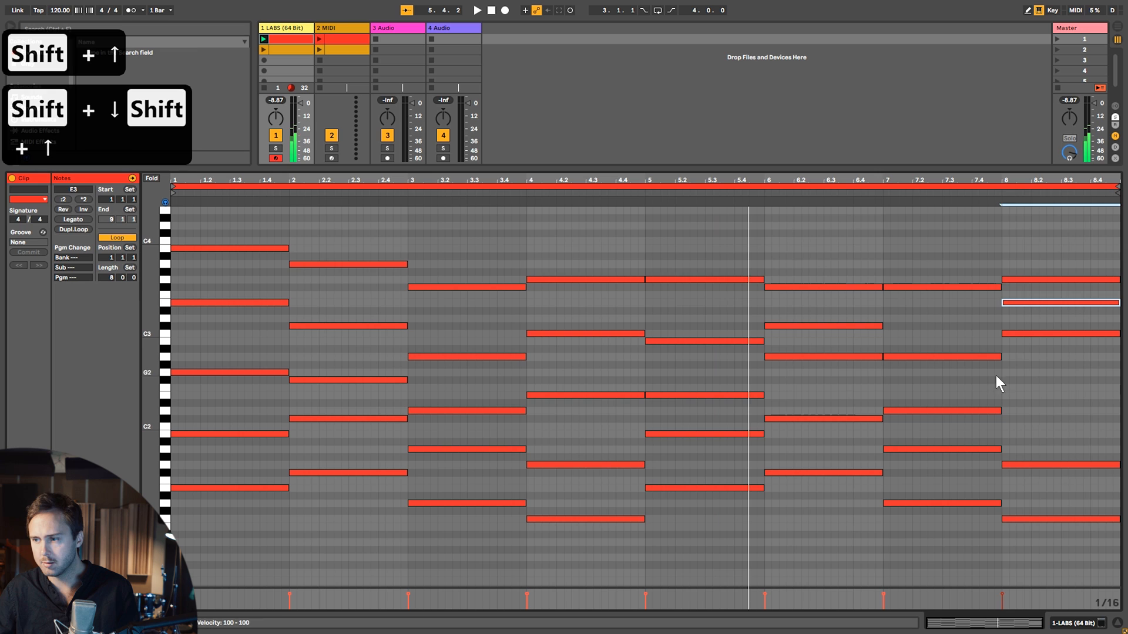
key(shift+Down)
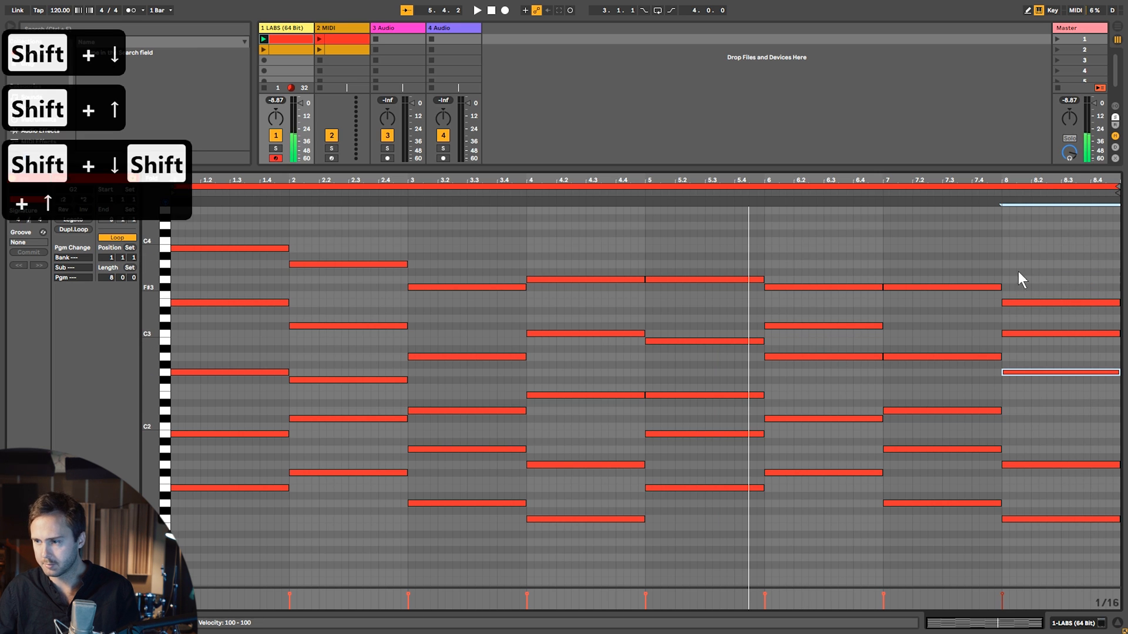
drag(1040, 326, 1042, 340)
key(shift+Down)
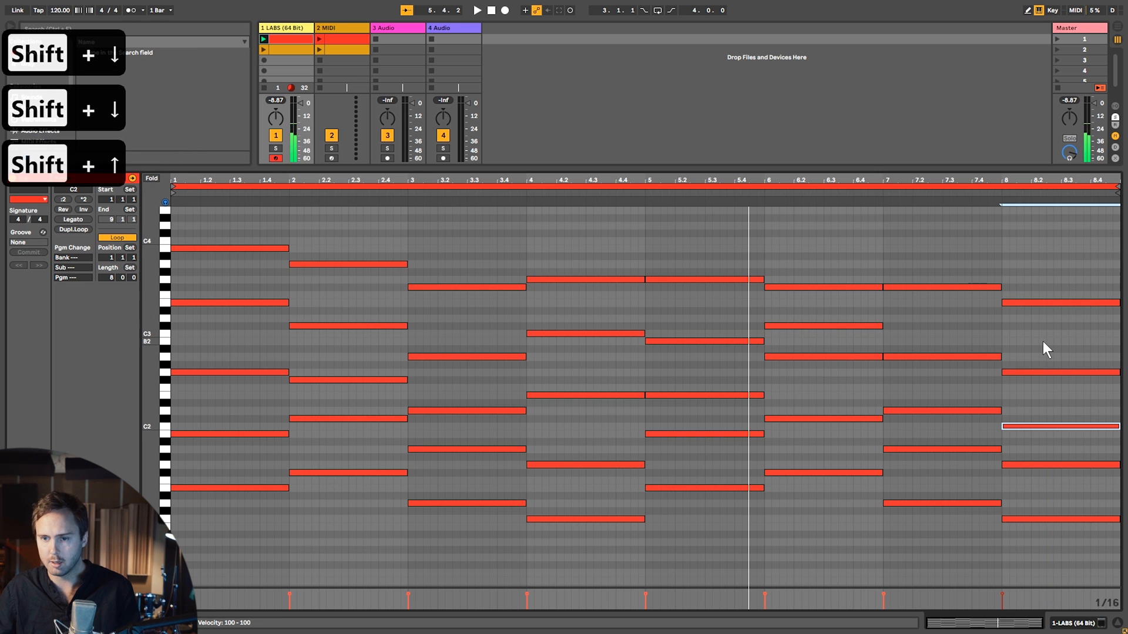
key(space)
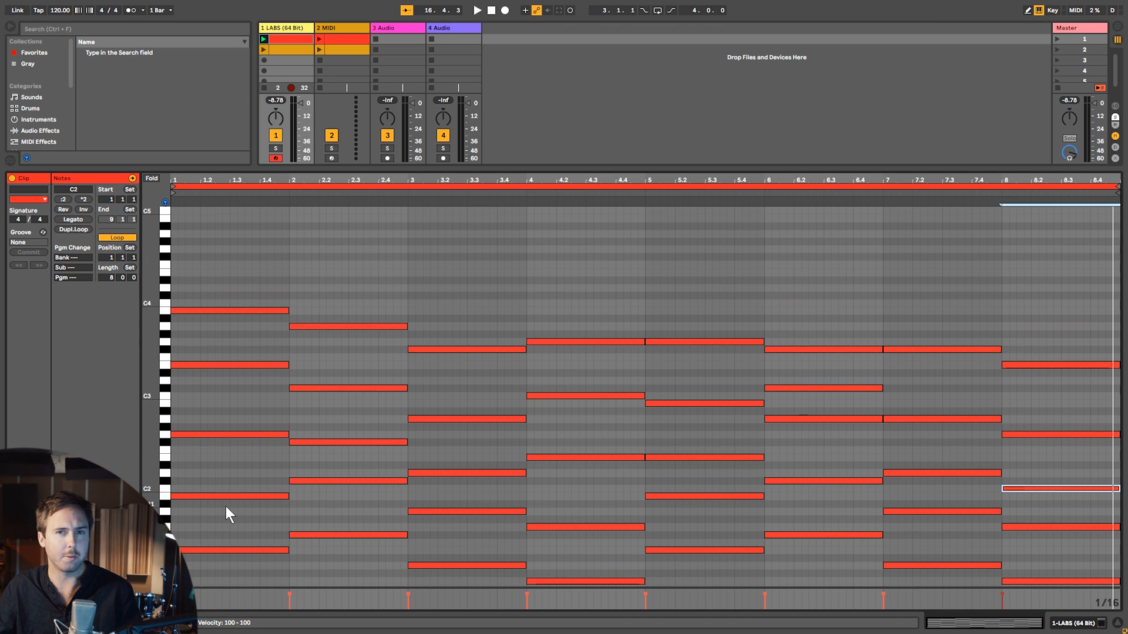
Duplicate the first chord's top note, B3, and raise the copy five semitones to E4.
click(226, 310)
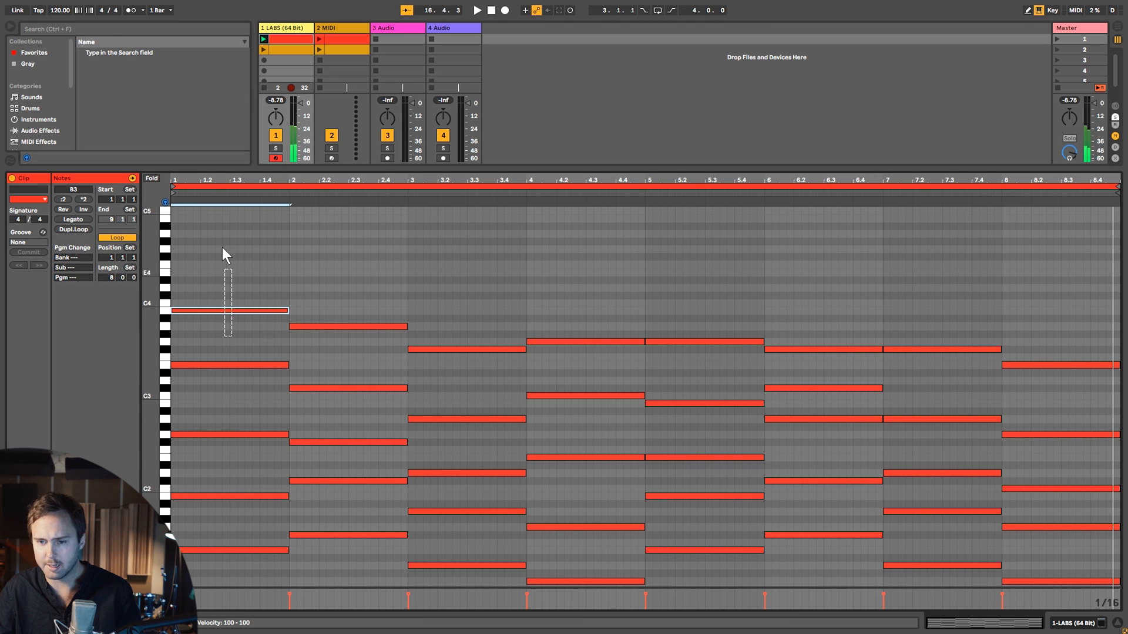
key(ctrl+c)
key(ctrl+v)
key(Up)
key(Up)
key(Up)
key(Up)
key(Up)
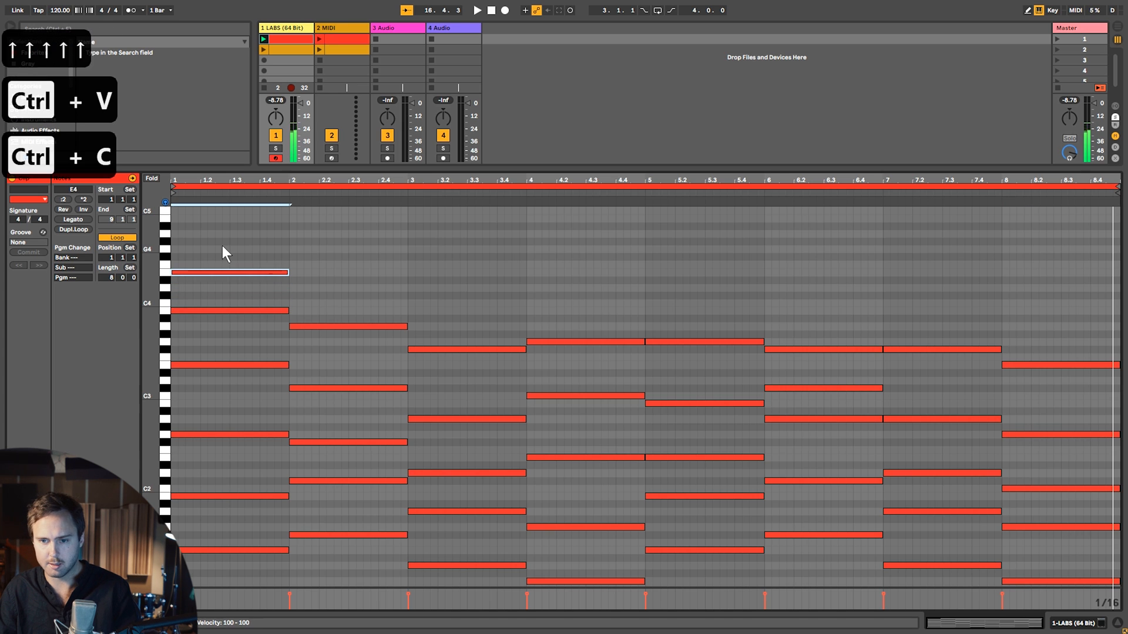
Try the added top note of the first chord at F#4 and down at C#4 while listening to the chord.
key(Up)
key(Up)
key(Down)
key(Down)
key(Down)
key(Down)
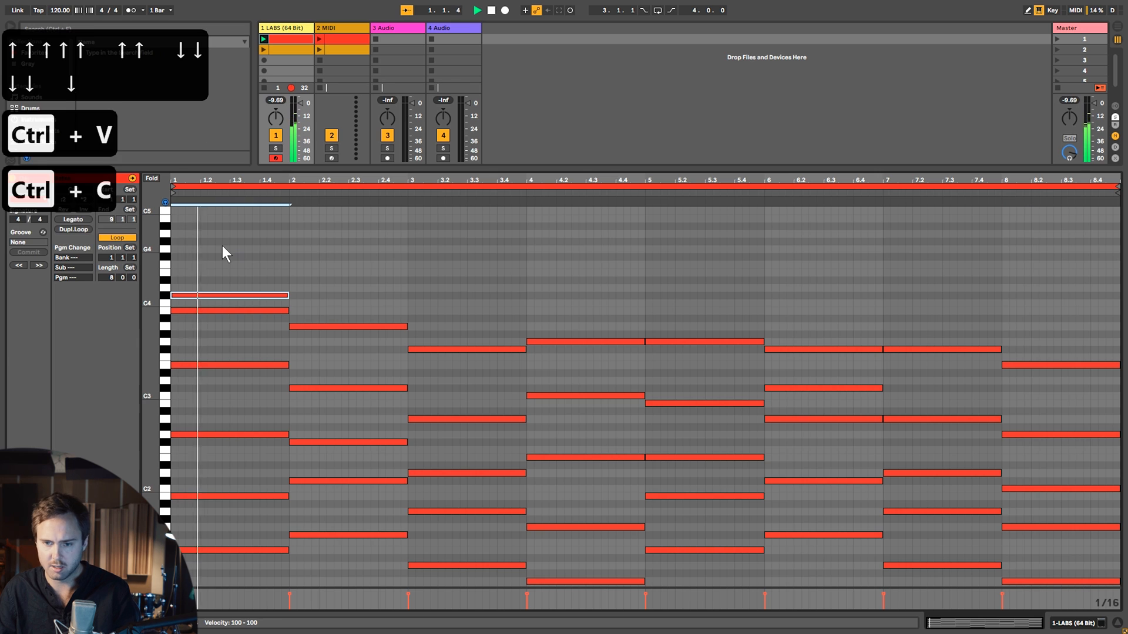
Try the added note an octave lower, at G3, A3 and F#3, inside the first chord.
key(shift+Down)
key(Up)
key(Up)
key(Up)
key(Up)
key(Up)
key(Up)
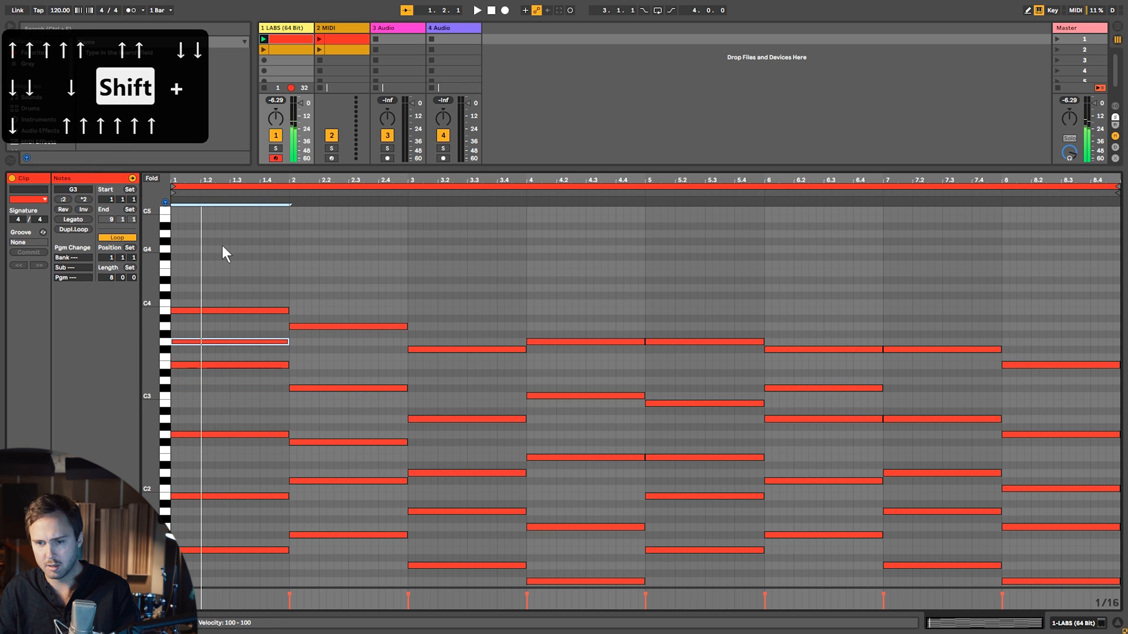
key(Up)
key(Up)
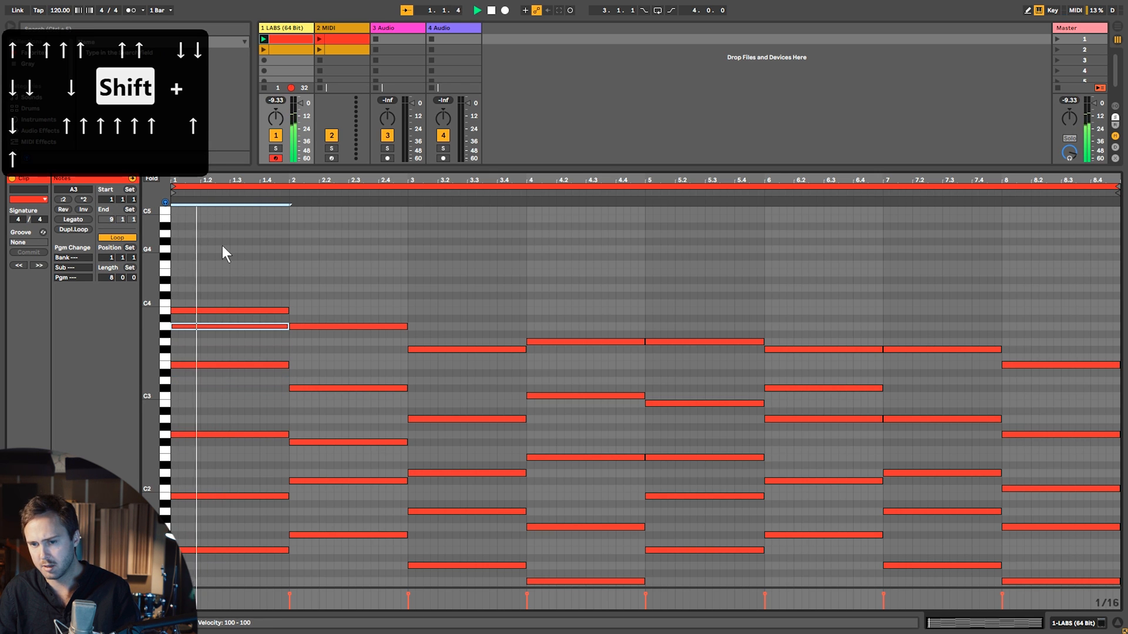
key(Down)
key(Down)
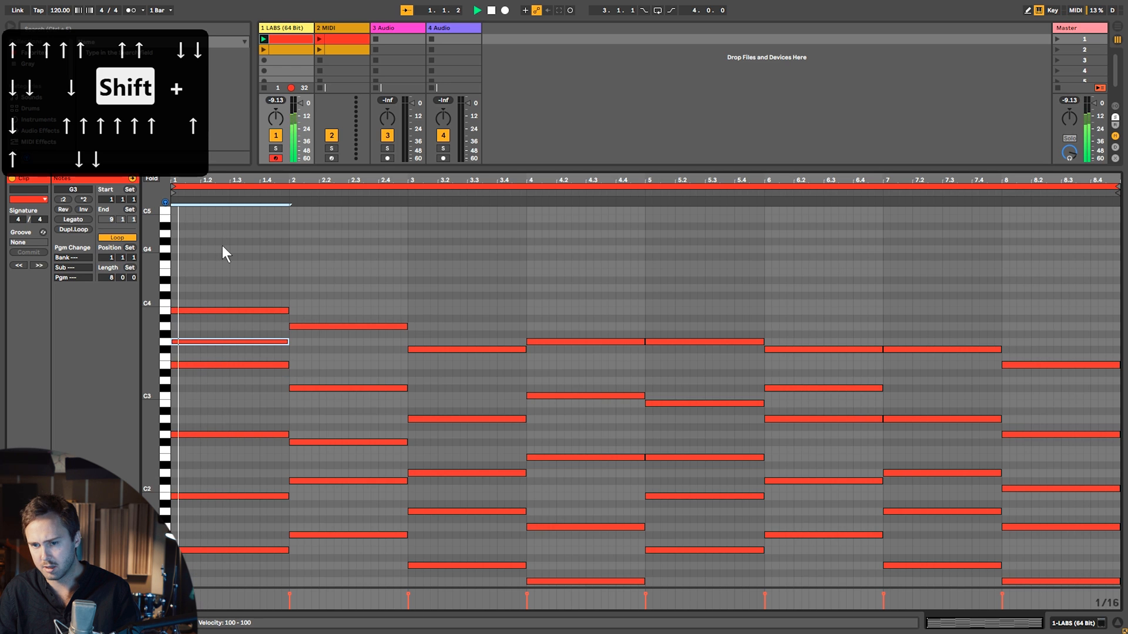
key(Down)
Raise the added note an octave to F#4, audition it down to C#4, and set it to E4.
key(shift+Up)
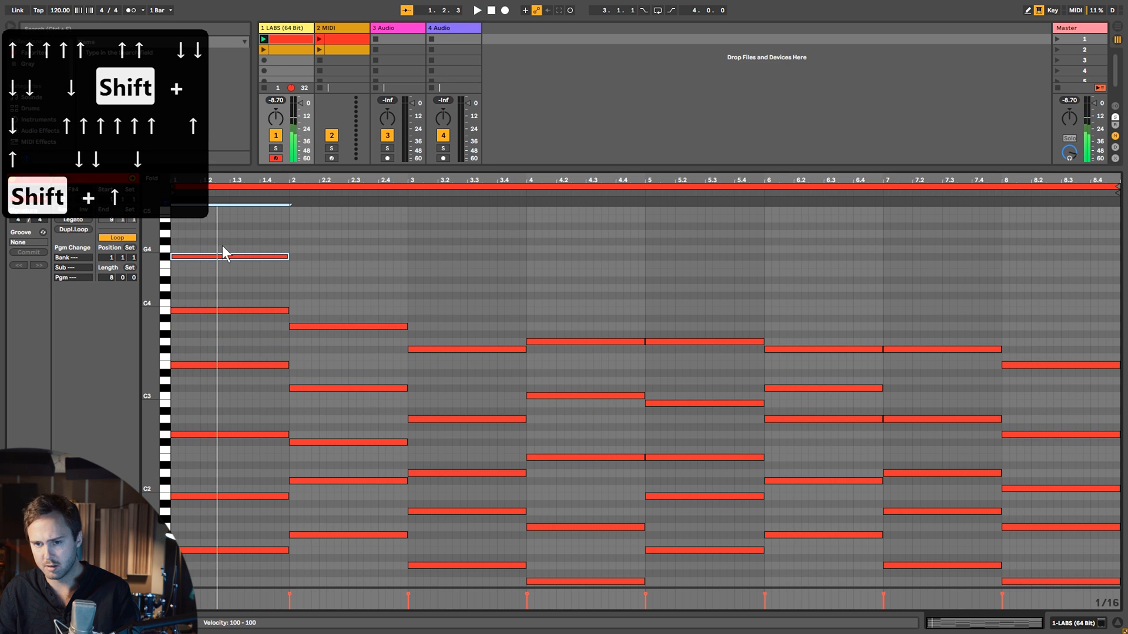
key(Down)
key(Down)
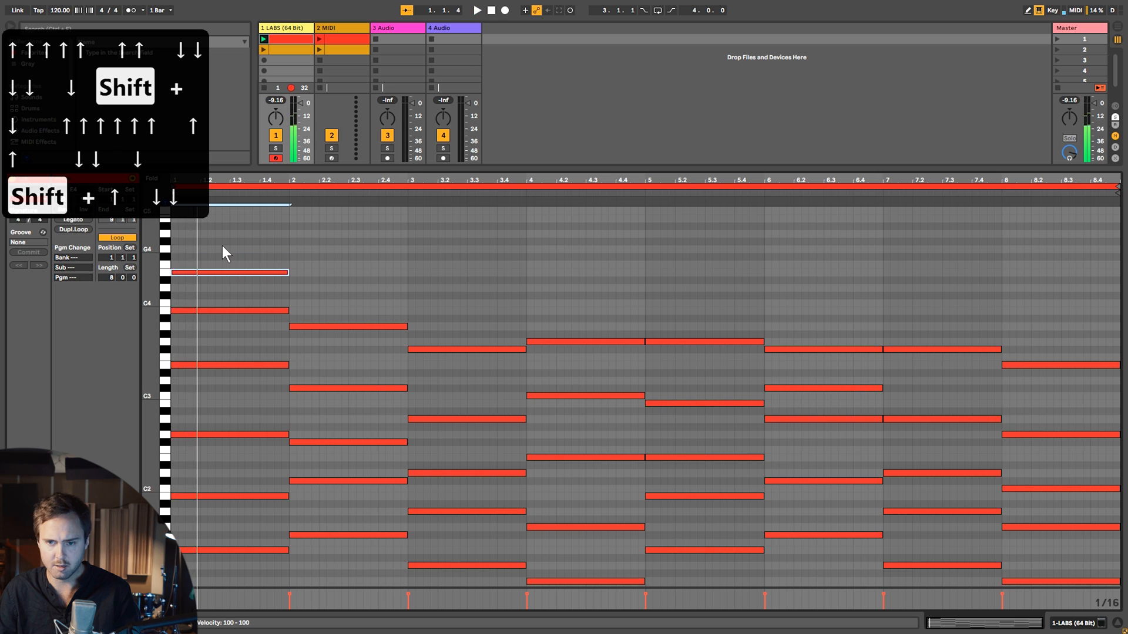
key(Down)
key(Down)
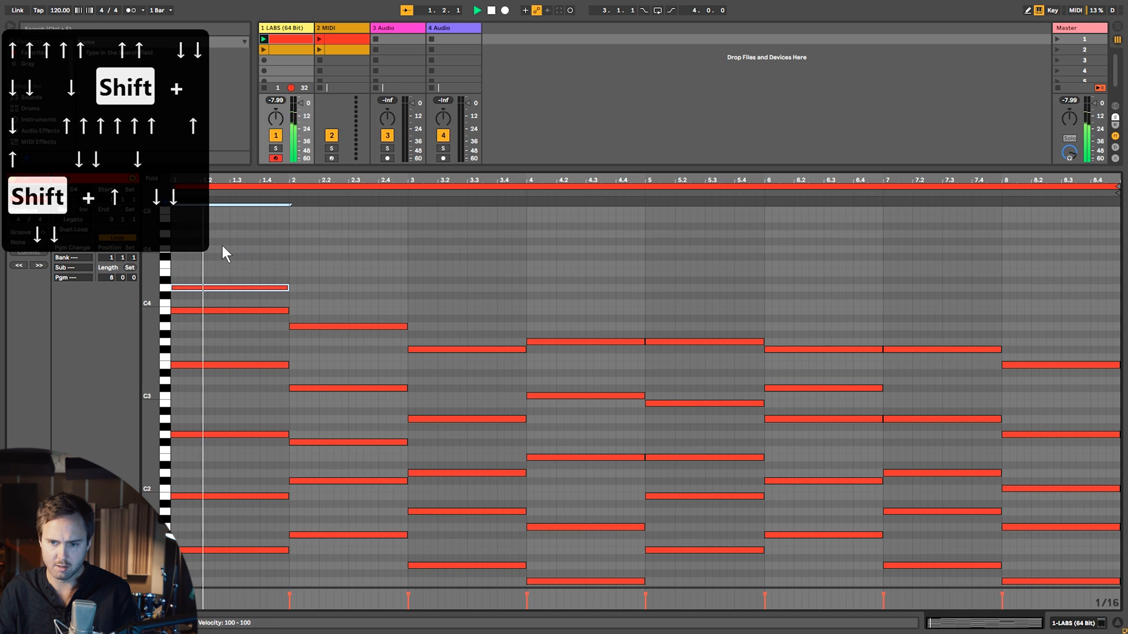
key(Down)
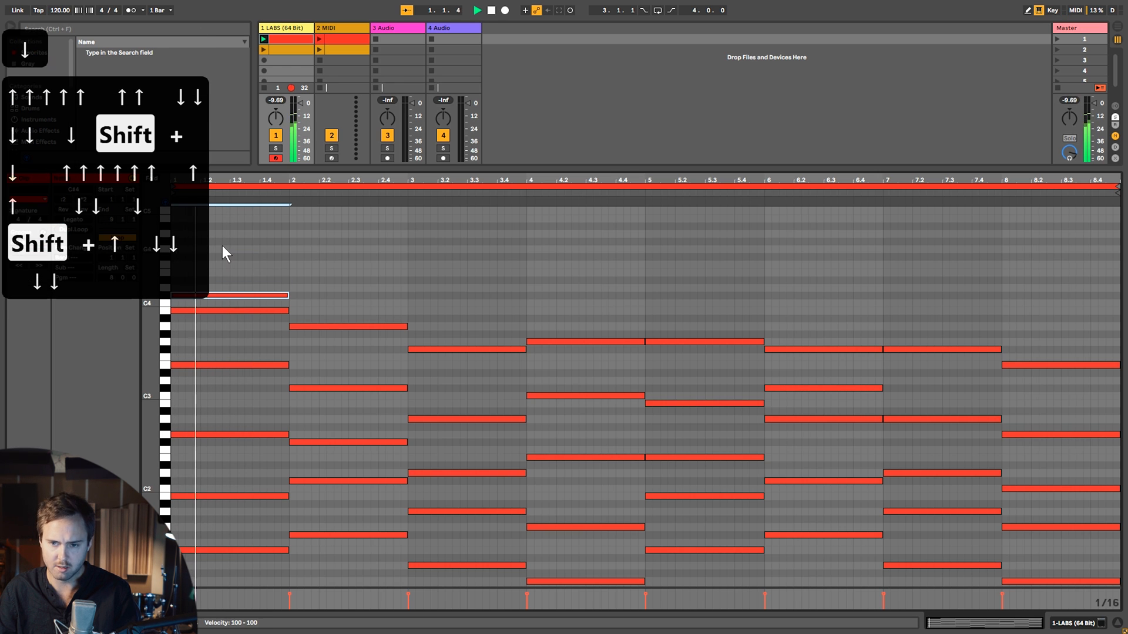
key(Up)
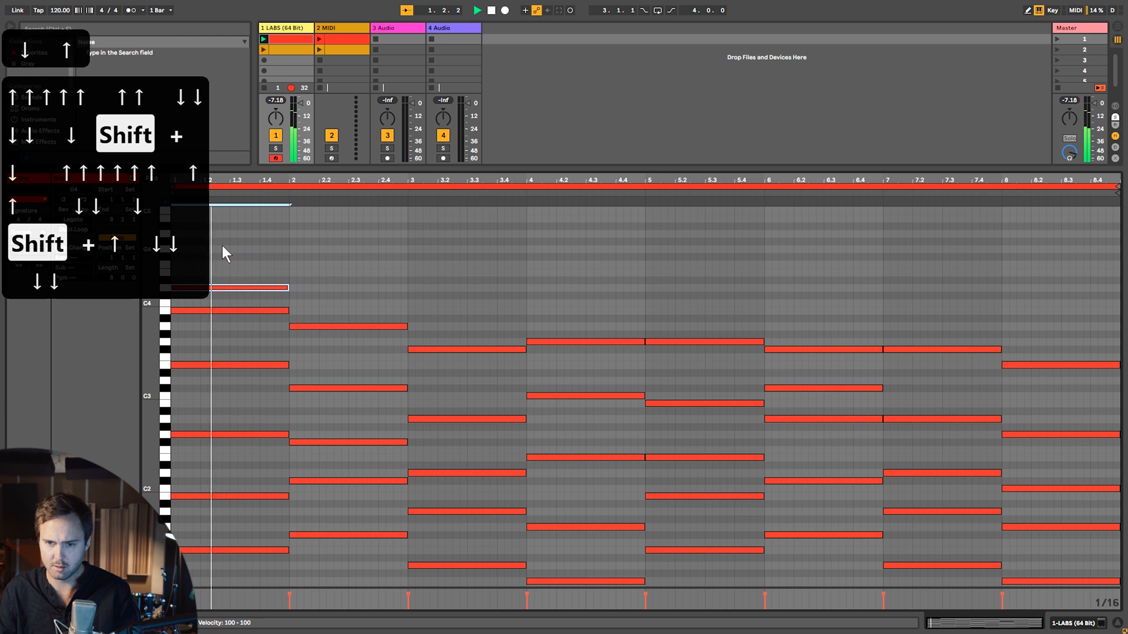
key(Up)
key(Up)
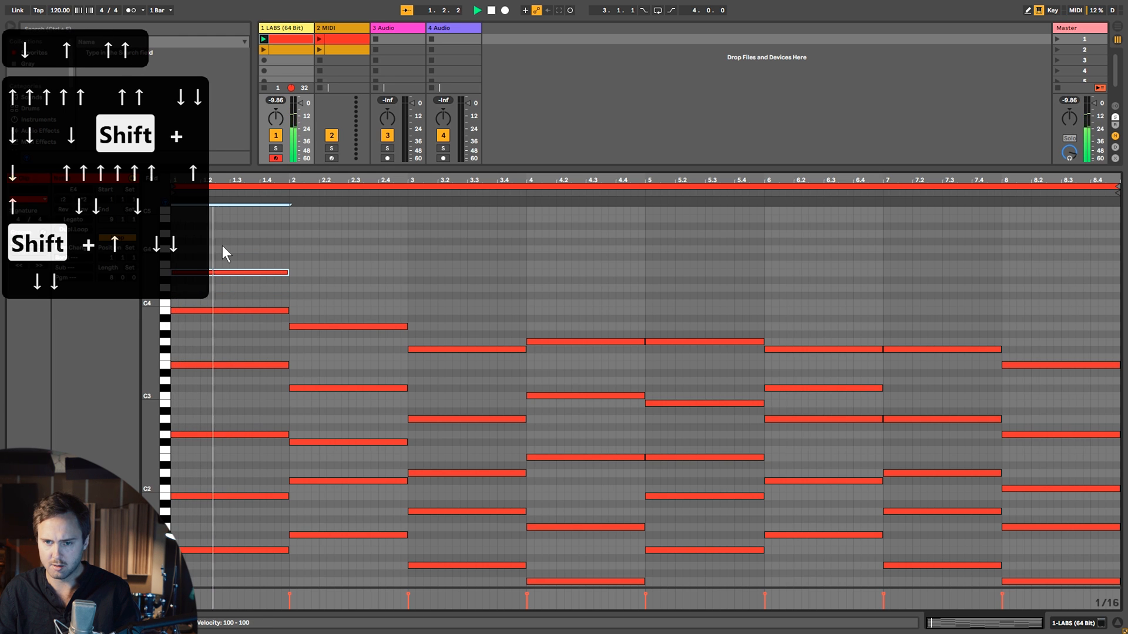
Raise the first chord's added top note to F#4 and duplicate it over the second chord.
key(Up)
key(Up)
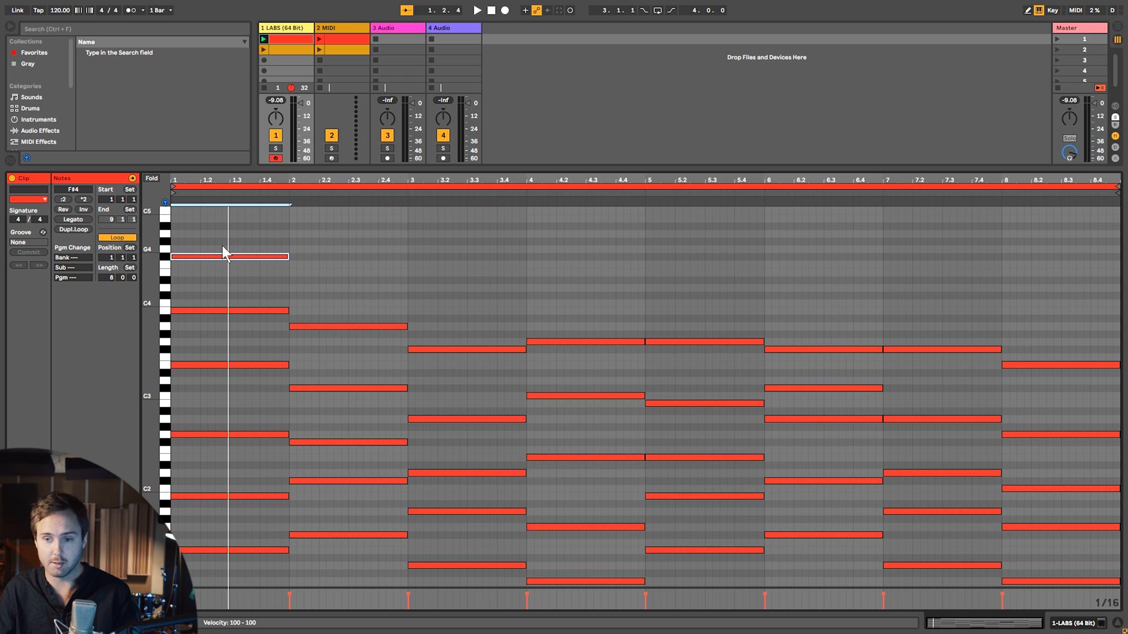
key(ctrl+d)
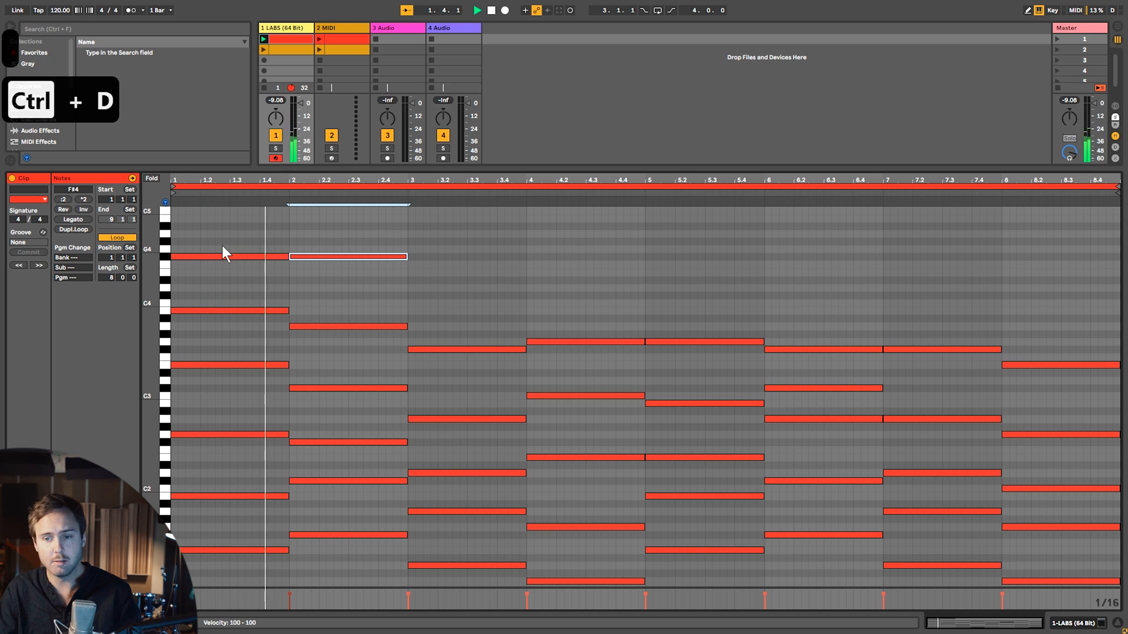
Duplicate the F#4 top note over the third chord and raise the copy three semitones to A4.
key(ctrl+d)
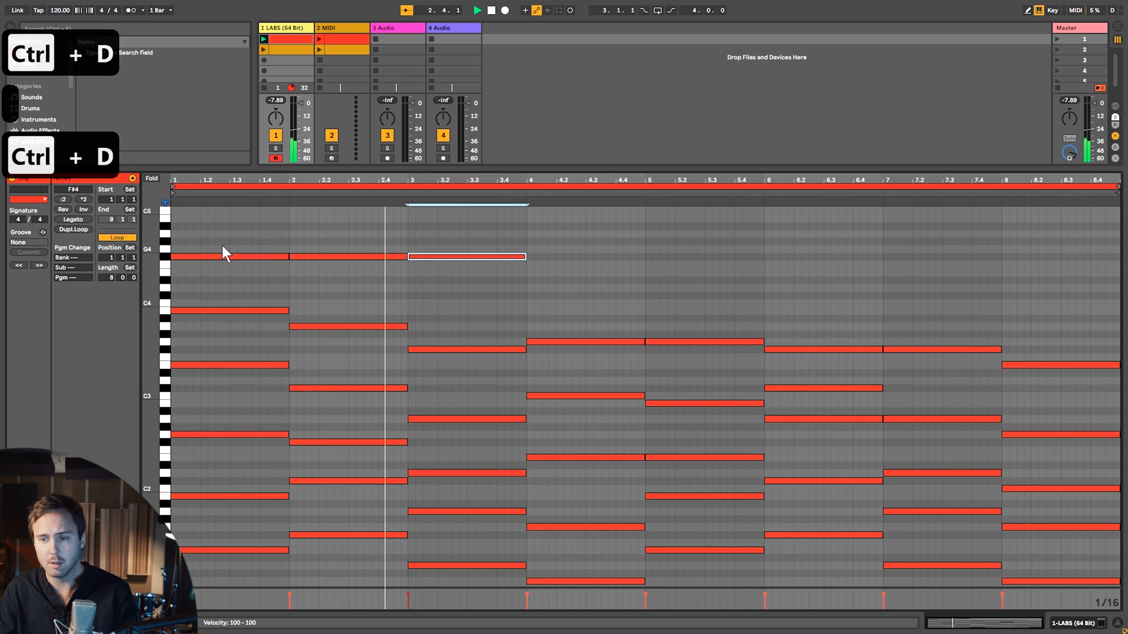
key(Up)
key(Up)
key(Up)
Duplicate the A4 top note into bar 4, lower it to G4, and repeat G4 over bar 5.
key(ctrl+d)
key(Down)
key(Down)
key(Down)
key(Up)
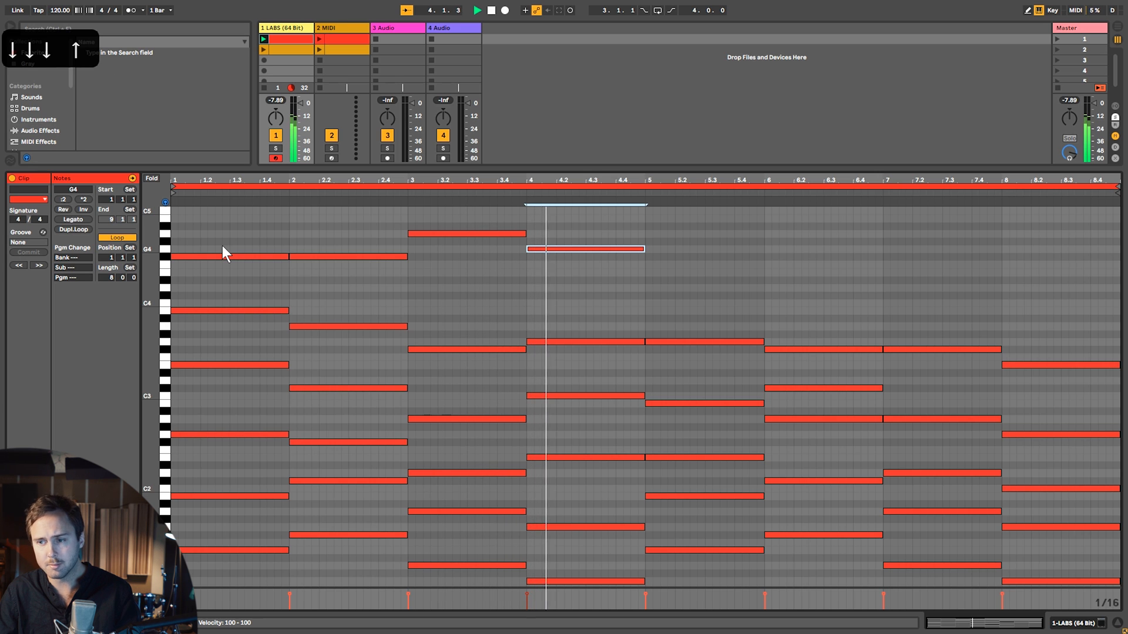
key(ctrl+d)
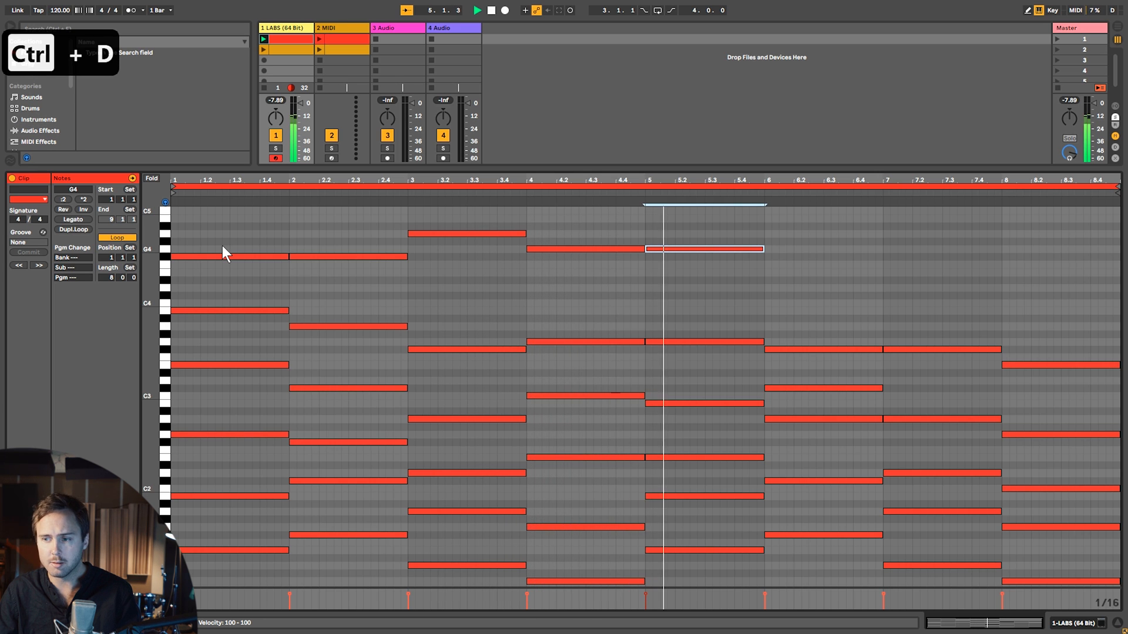
Continue the top-note line by duplication, with F#4 over bar 6 and E4 over bar 7.
key(ctrl+d)
key(Down)
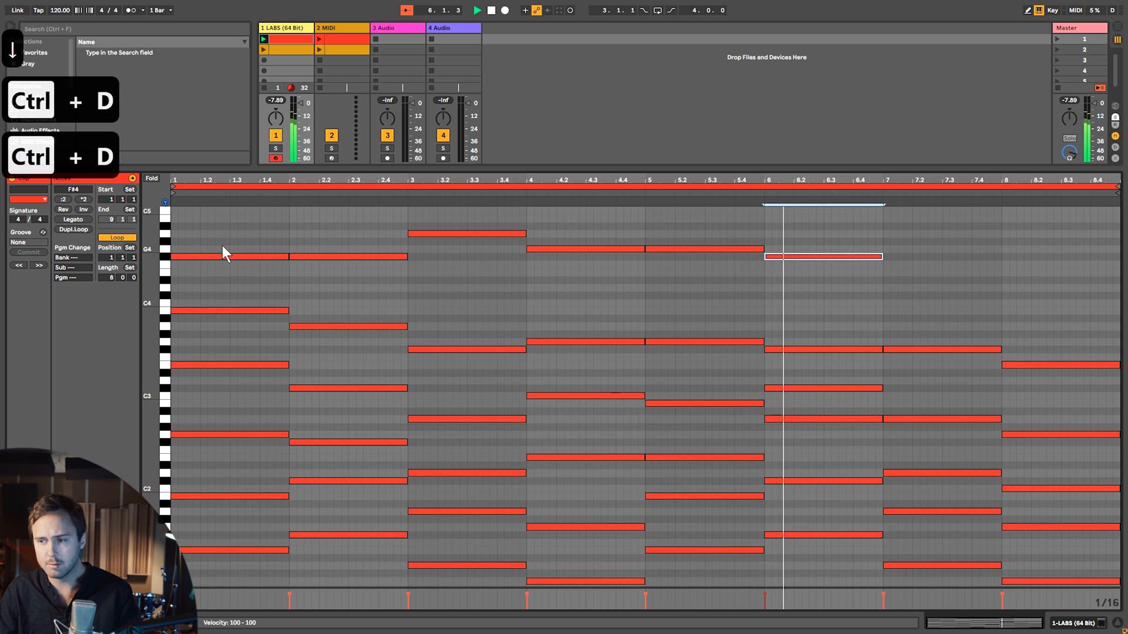
key(ctrl+d)
key(Down)
key(Down)
Duplicate the E4 top note into bar 8 and lower the copy two semitones to D4.
key(ctrl+d)
key(Down)
key(Down)
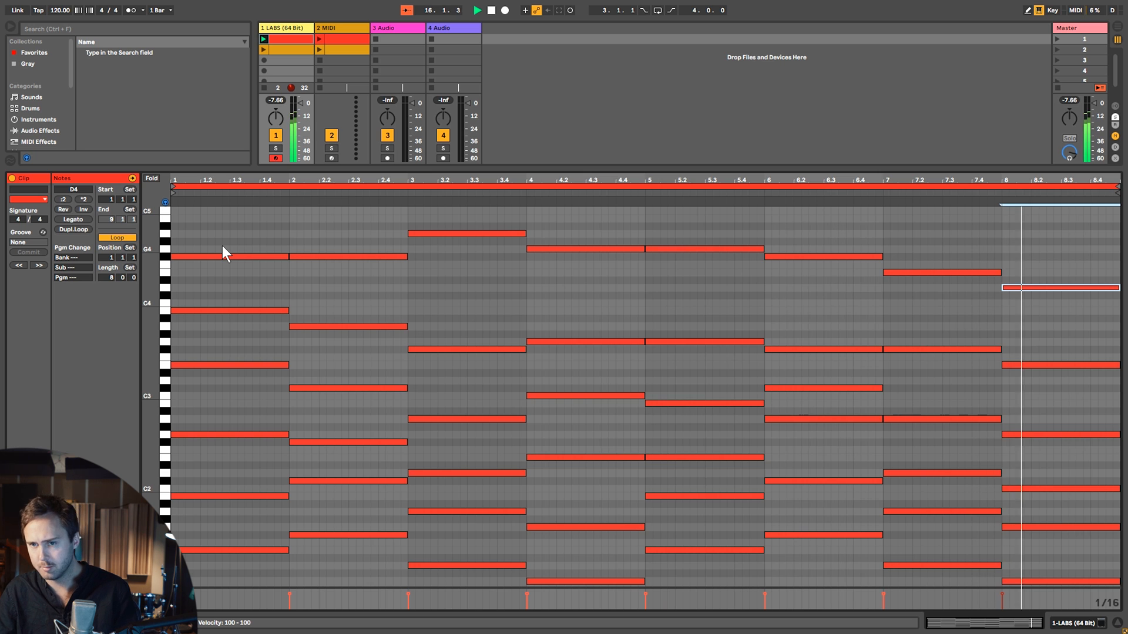
Open the orange four-bar clip on the LABS track in the note editor and launch its playback.
click(297, 50)
click(263, 50)
click(263, 50)
scroll(264, 276, up, 2)
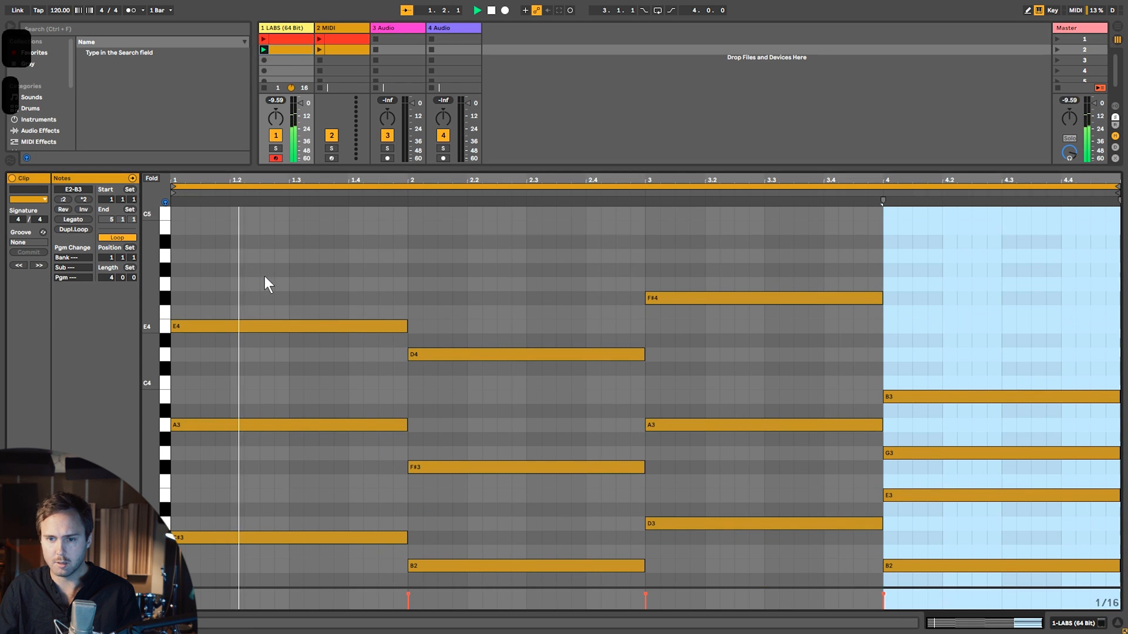
Copy the first chord's top note, E4, up to G4 as an added note.
click(166, 353)
click(201, 333)
drag(200, 332, 202, 287)
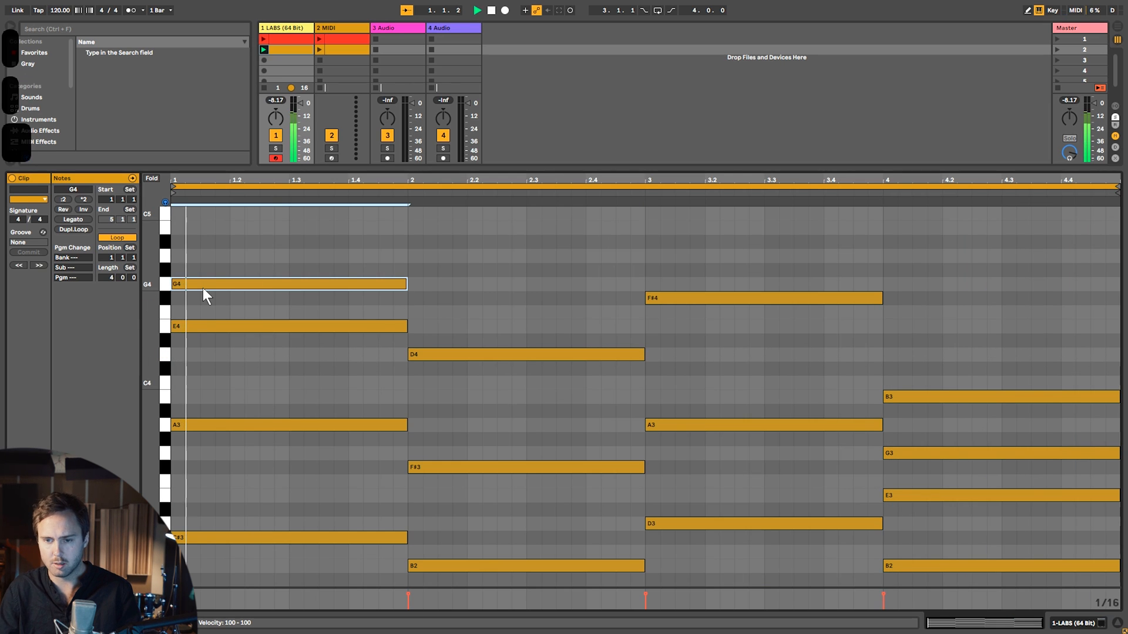
Try the first chord's added note at G#4, and bring it down to D4 just below the E4.
key(Up)
key(Down)
key(Down)
key(Down)
key(Down)
key(Down)
key(Down)
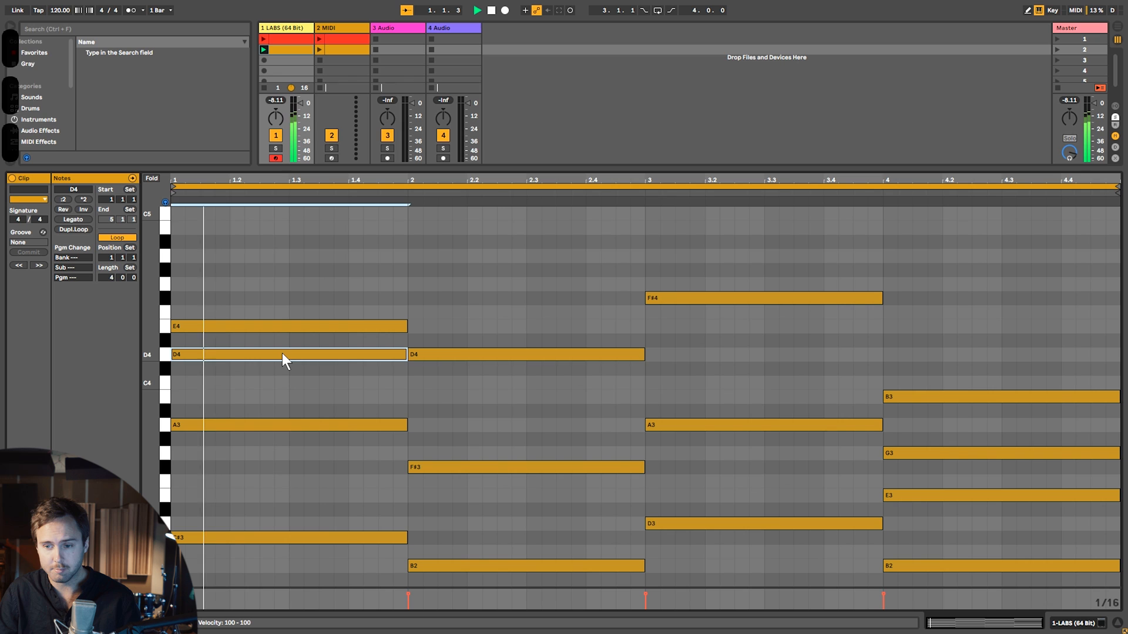
Duplicate the added note across the remaining chords, using C#4 in bars 2 and 3 and D4 in bar 4.
key(ctrl+d)
key(Down)
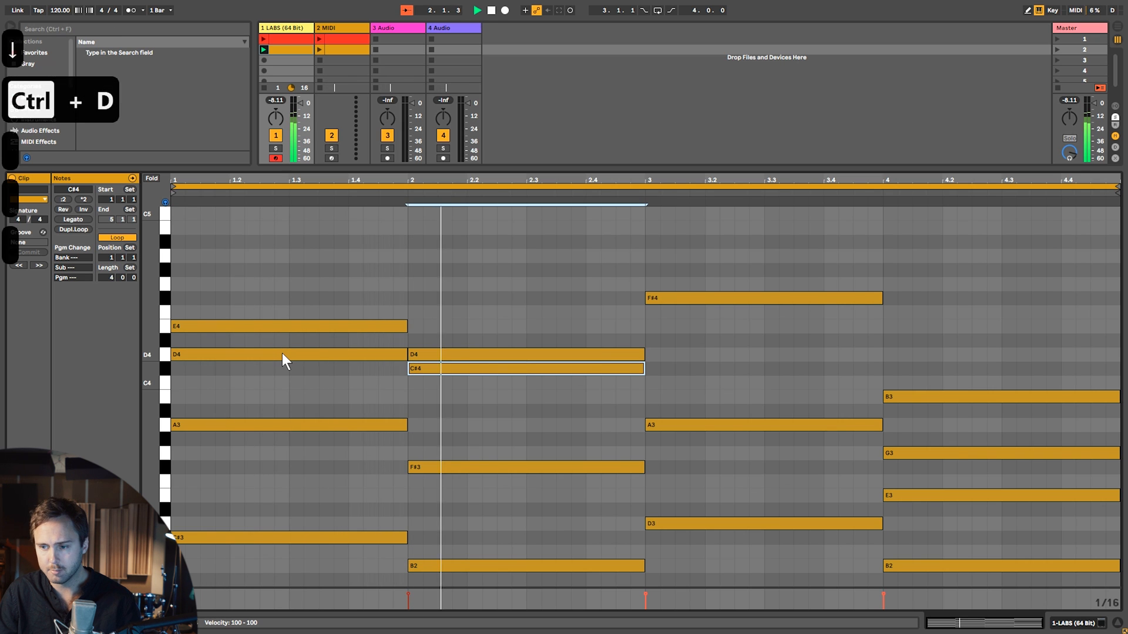
key(ctrl+d)
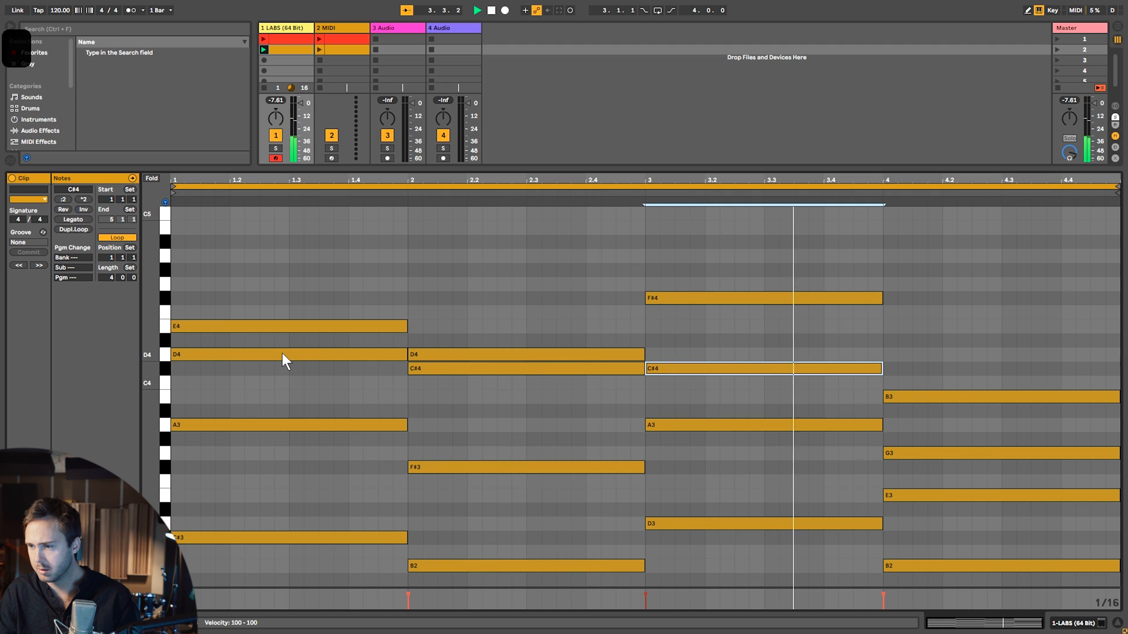
key(ctrl+d)
key(Up)
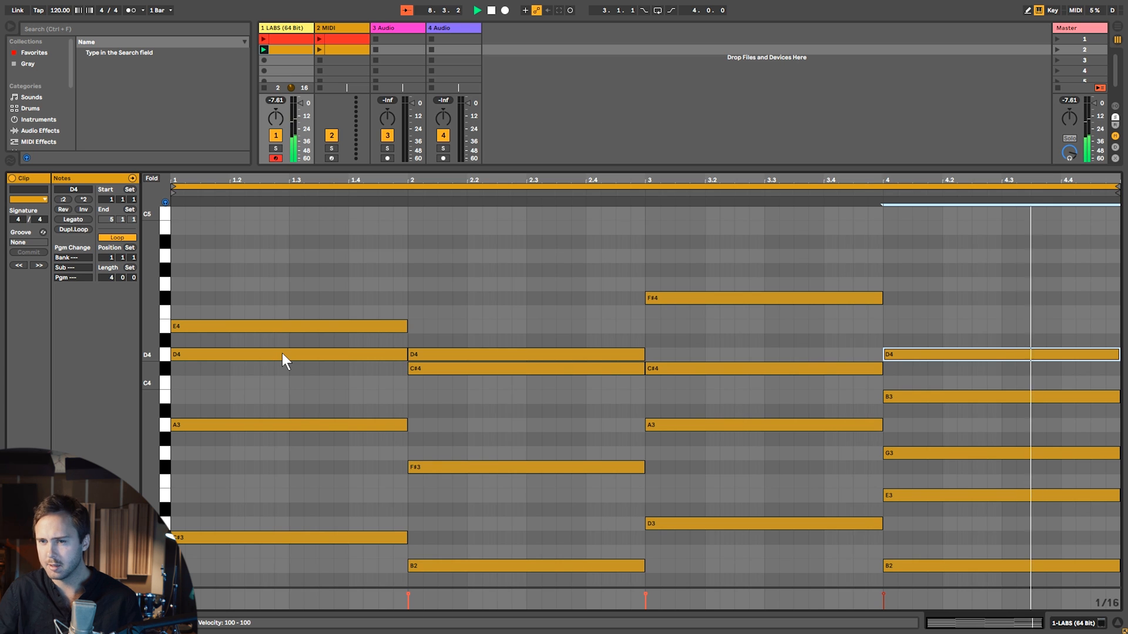
scroll(331, 355, down, 3)
scroll(331, 355, up, 2)
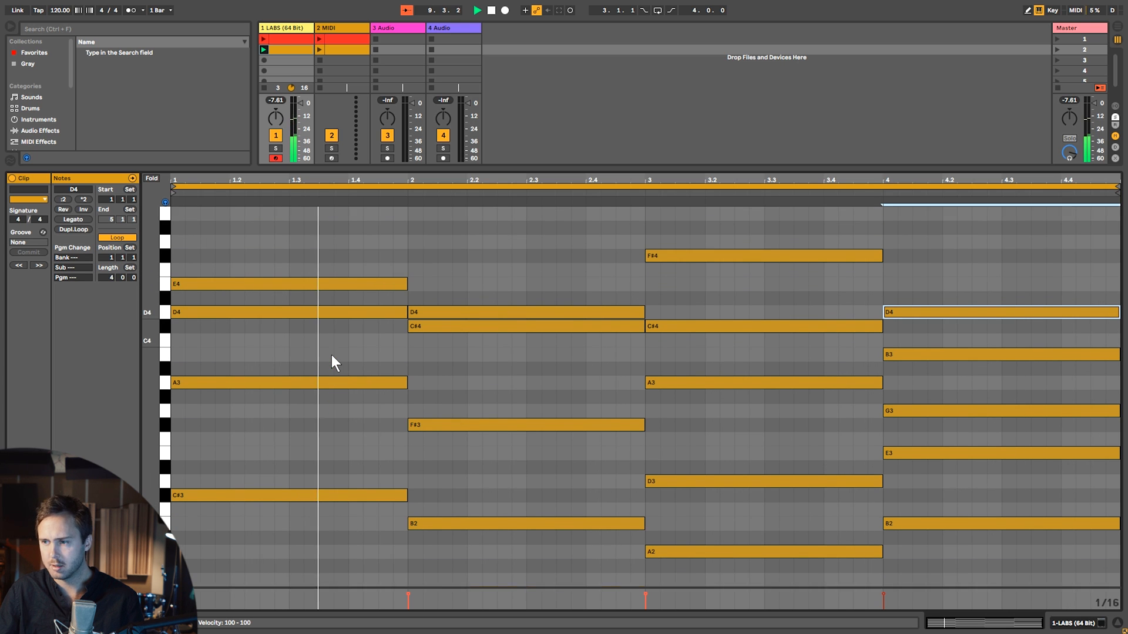
scroll(331, 355, up, 1)
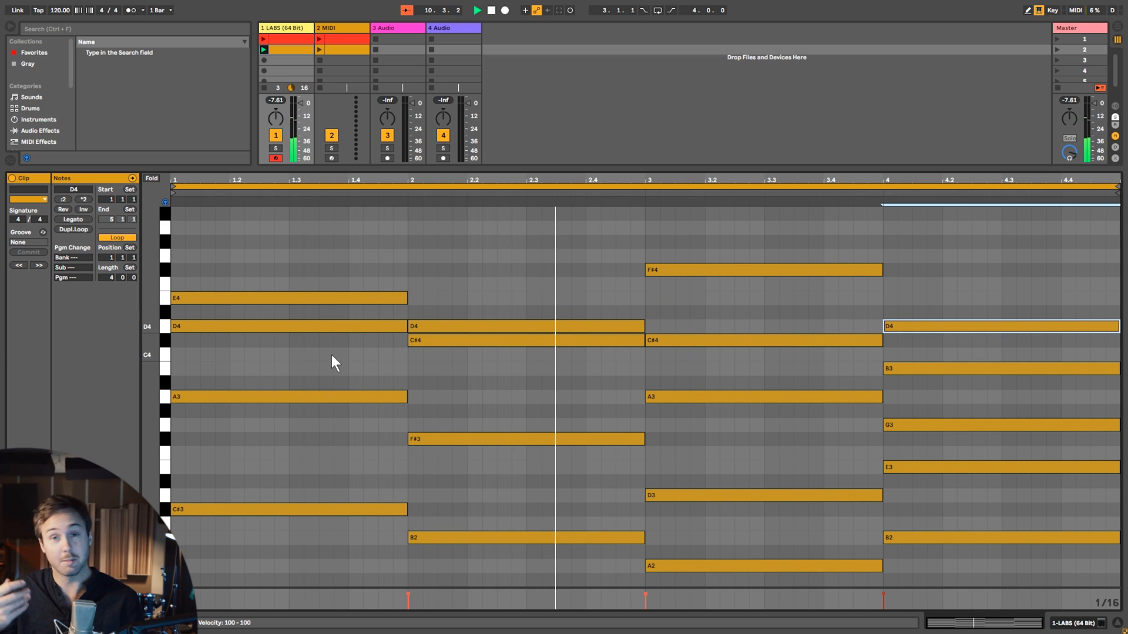